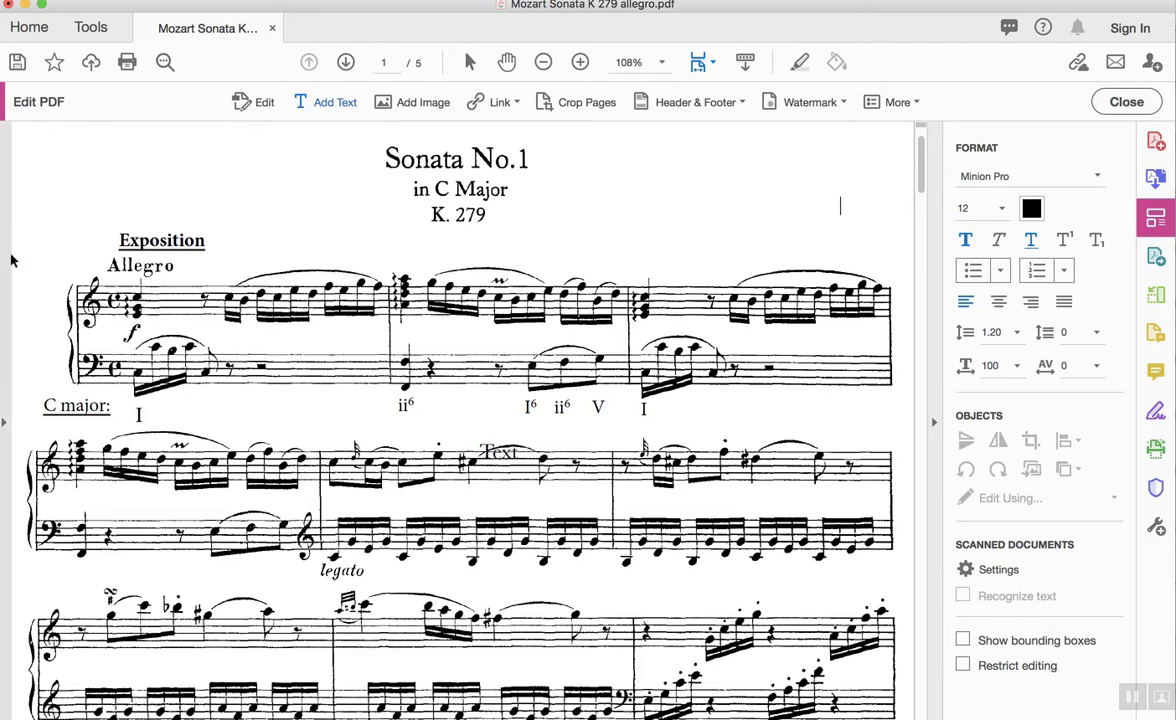
Undo the added 'Exposition' heading and the 'C major:' label on the score.
scroll(139, 249, up, 1)
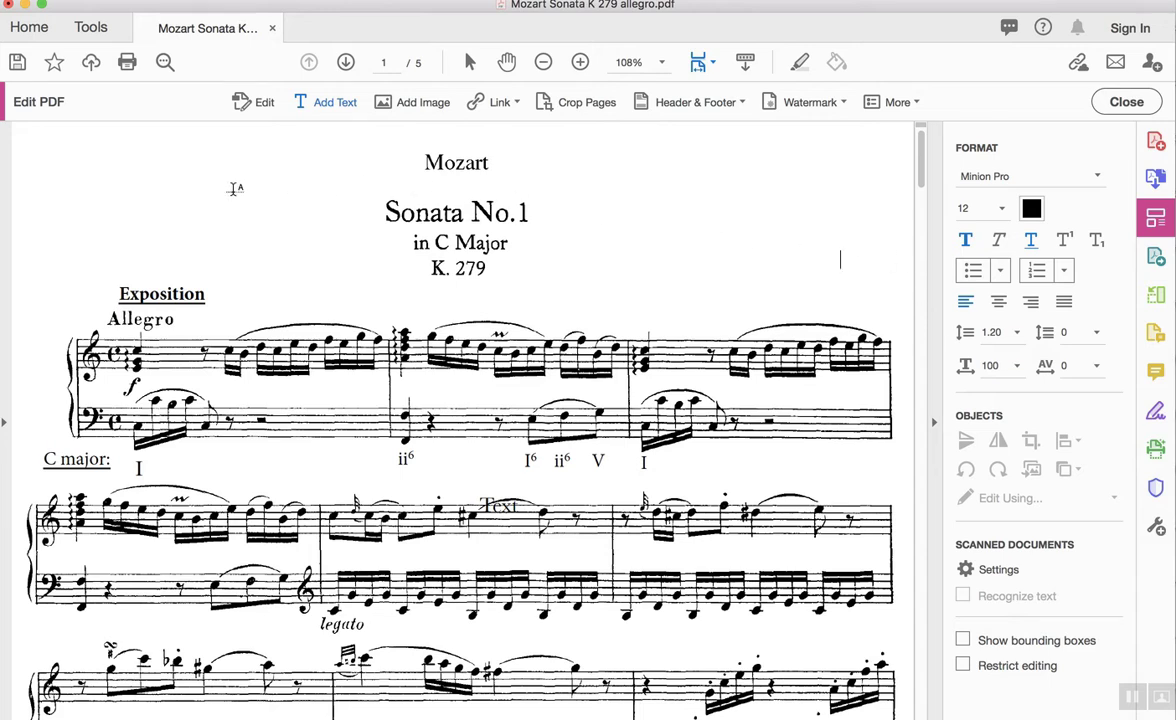
scroll(72, 272, down, 2)
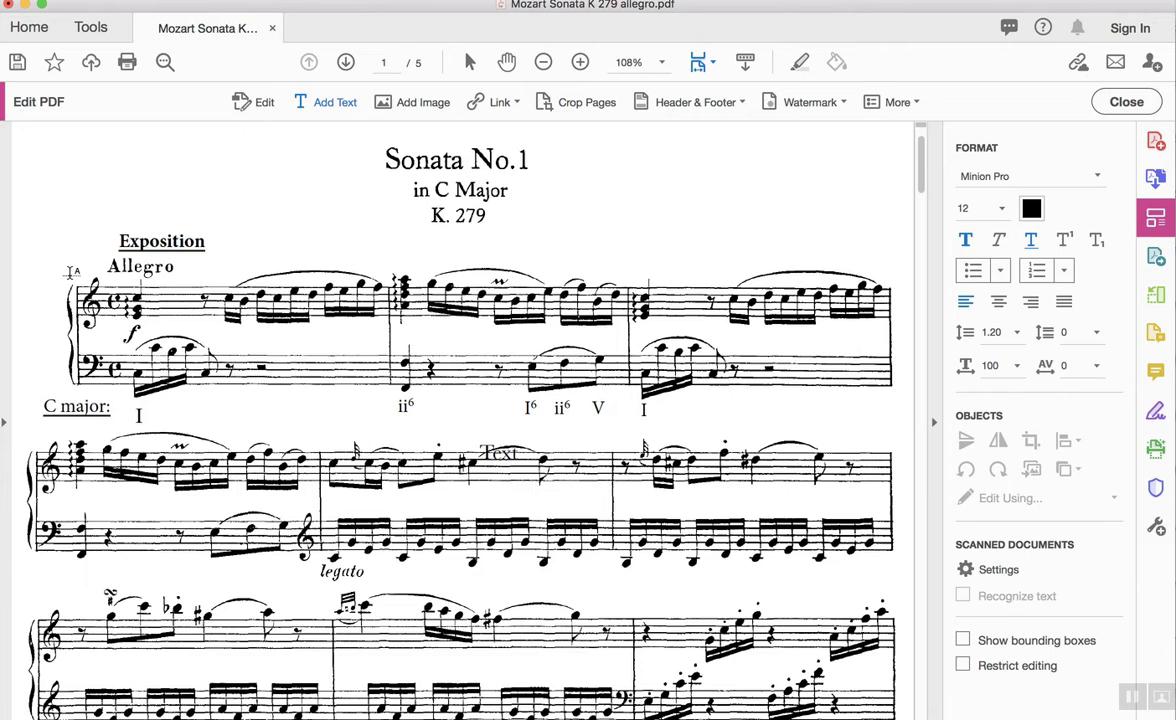
key(super+z)
key(super+z)
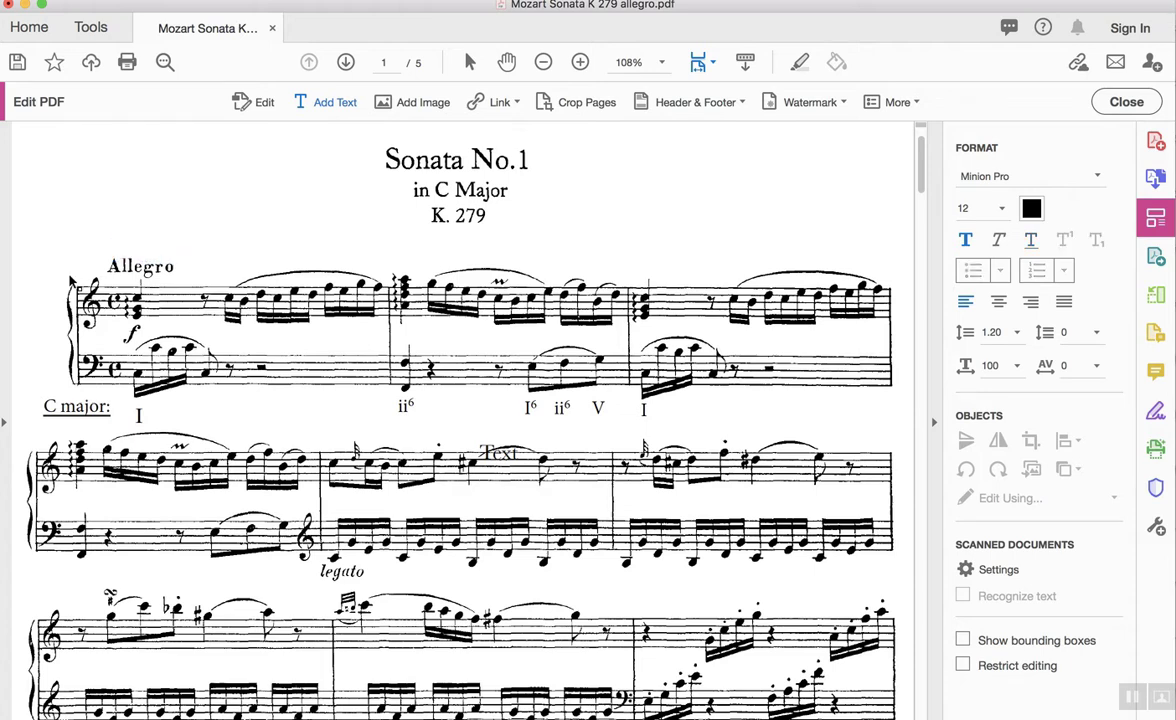
key(super+z)
key(super+z)
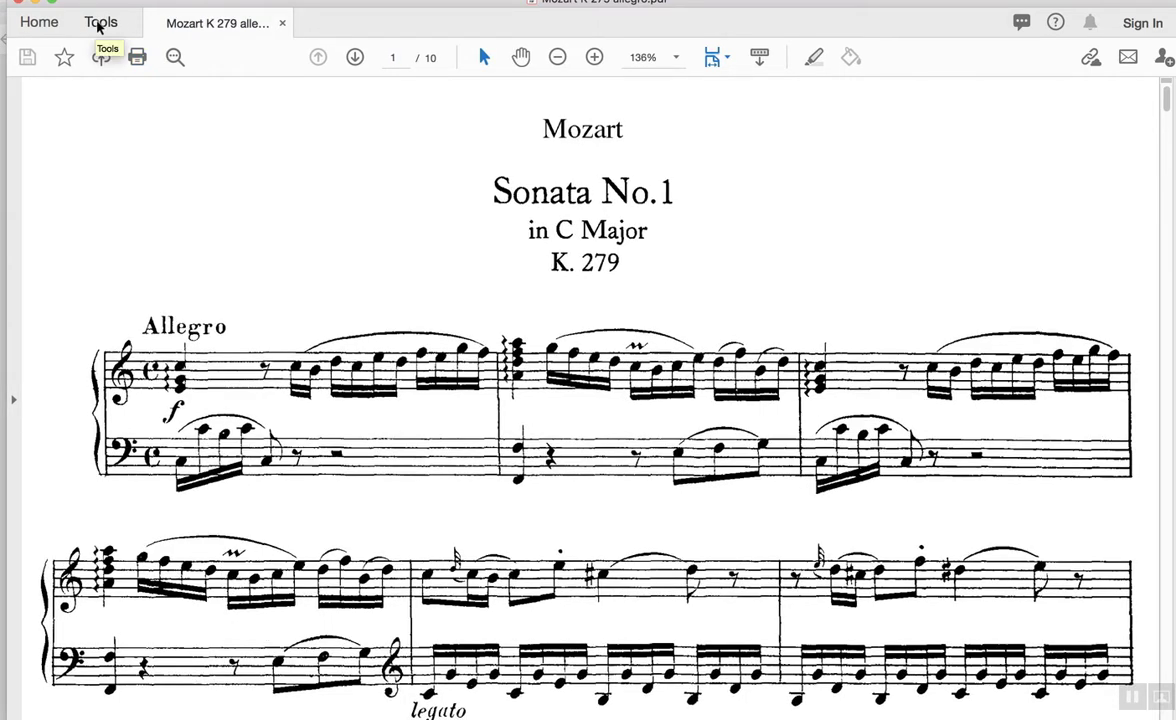
Switch the score into Edit PDF mode from the Tools centre.
click(99, 24)
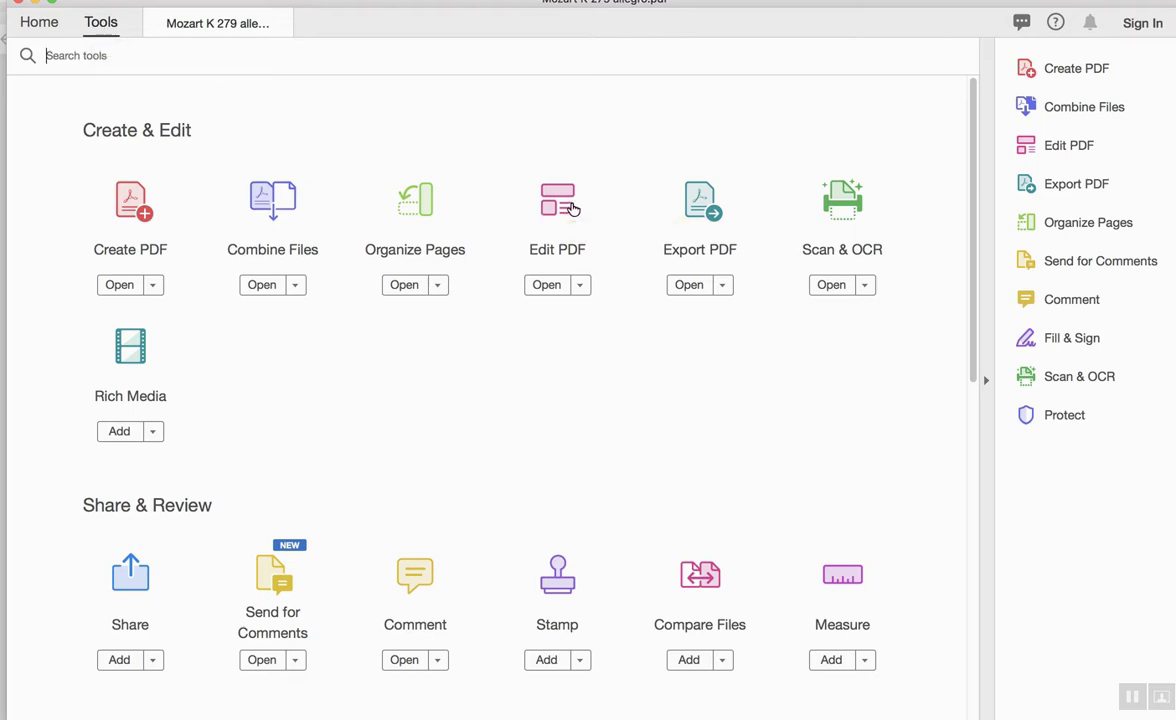
click(572, 208)
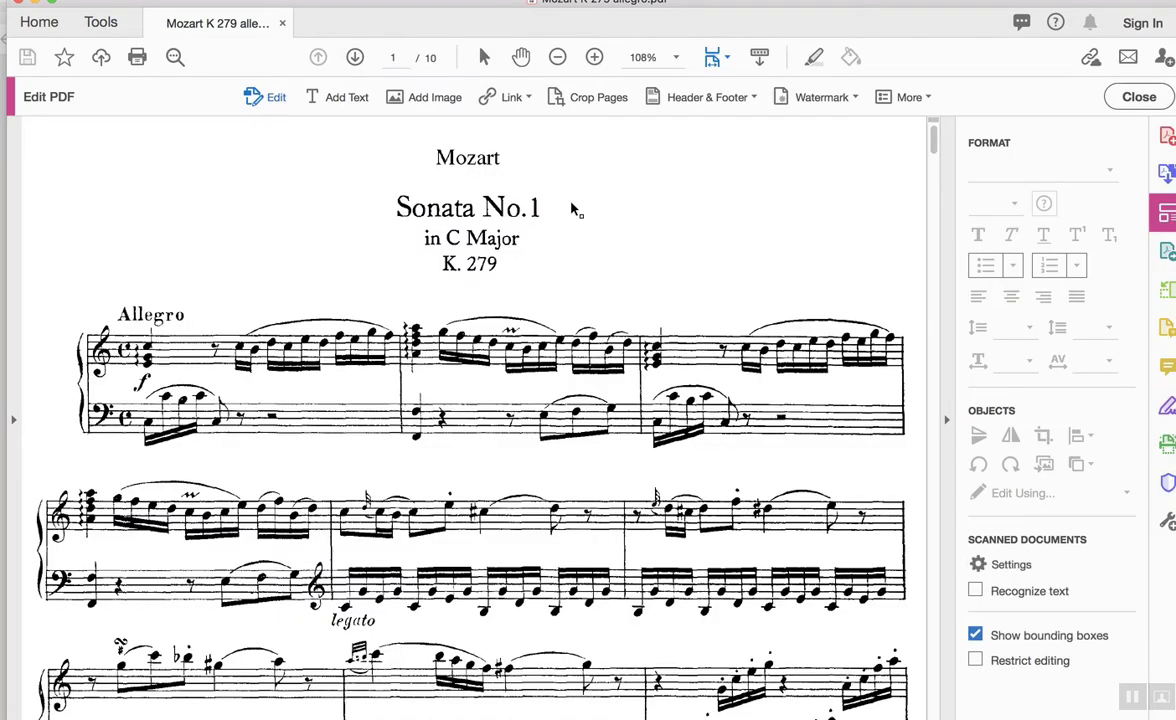
Add a bold, underlined 'Exposition' heading above Allegro and begin a 'C Major' label at the left margin.
click(342, 96)
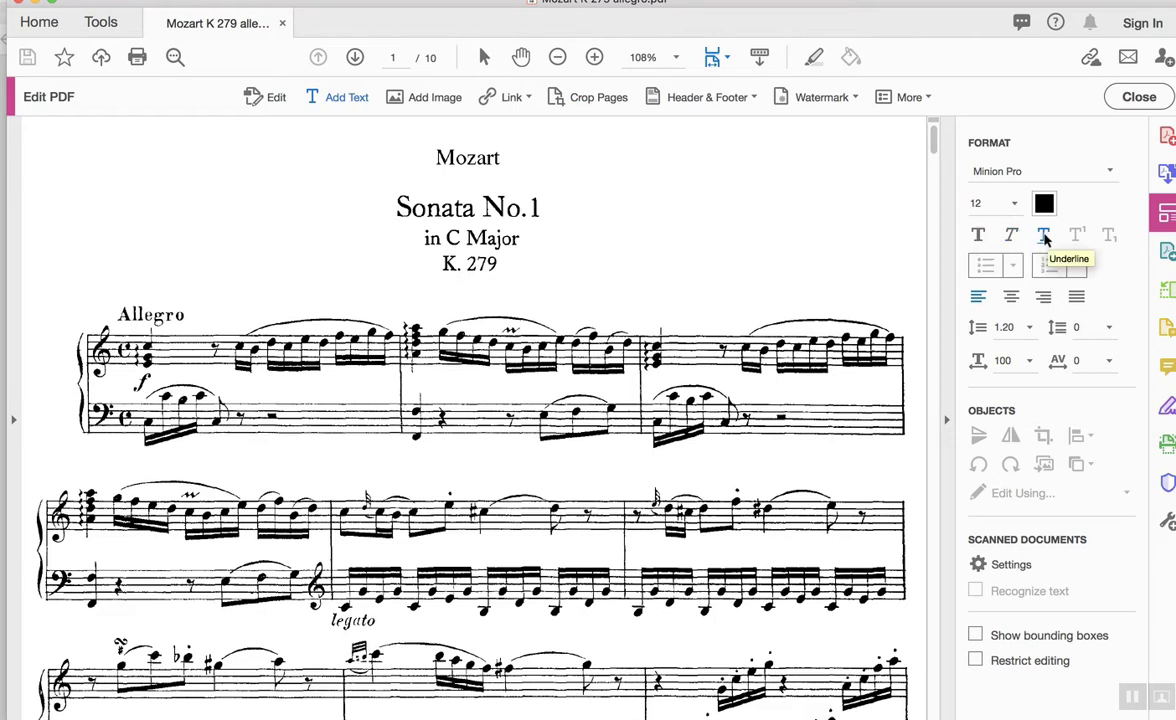
click(1044, 236)
click(990, 236)
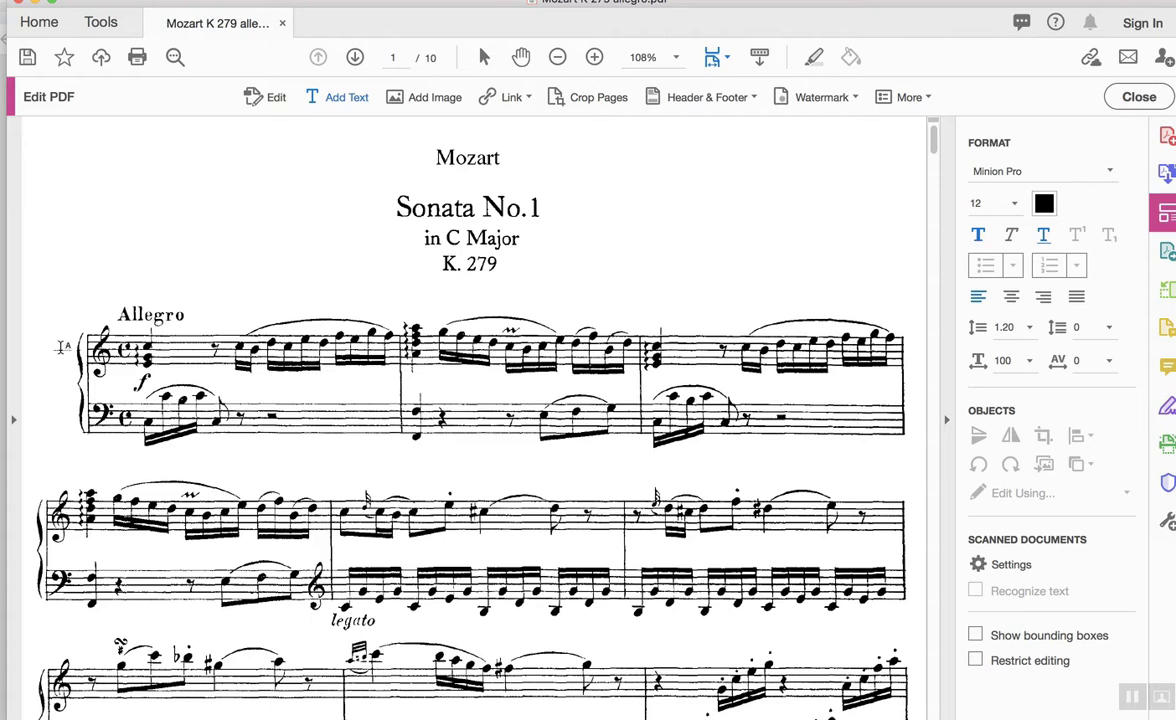
click(122, 288)
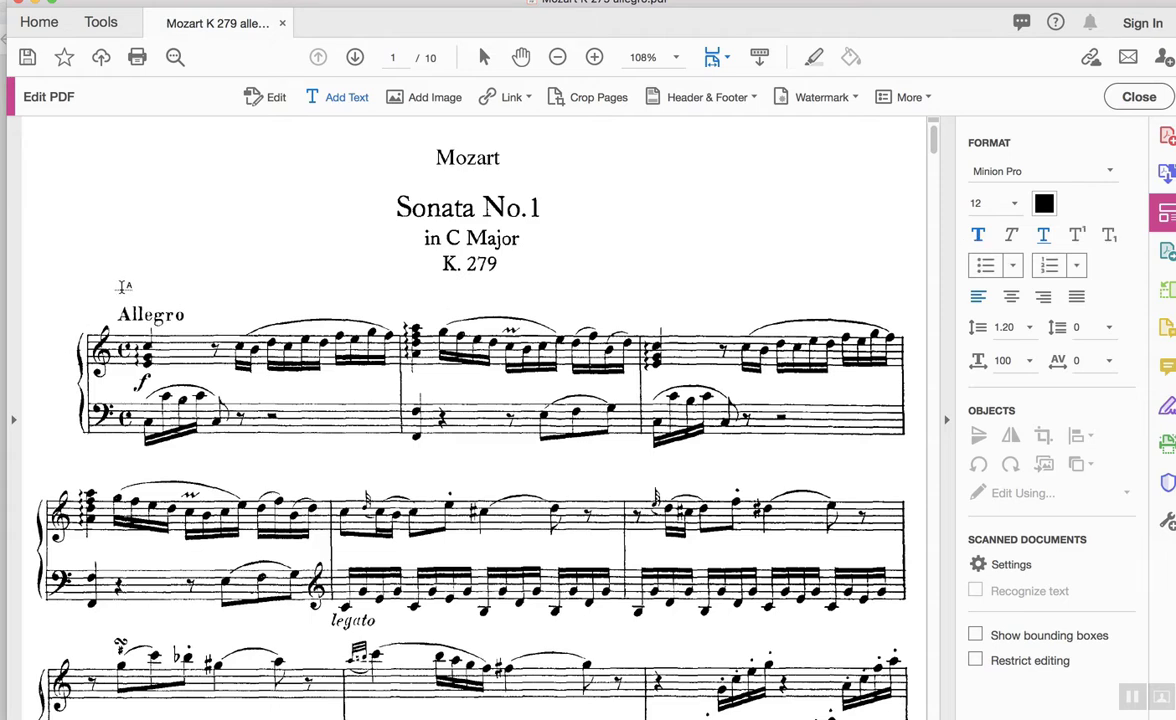
text(Exposition)
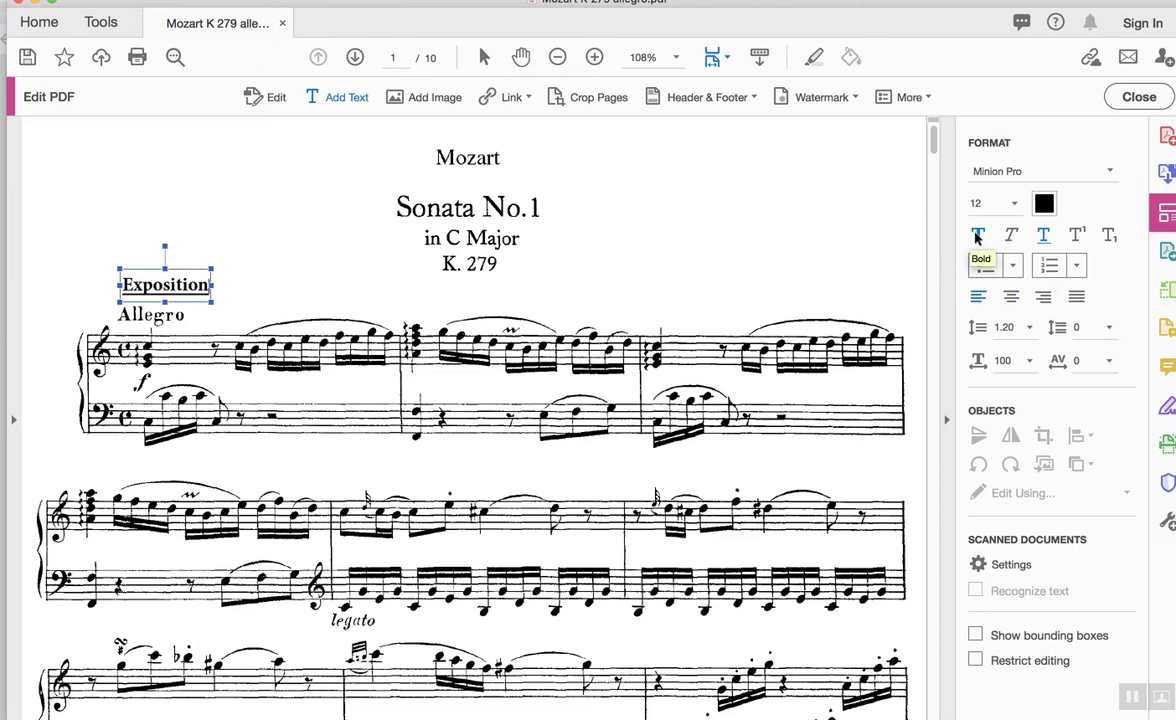
click(1046, 240)
click(57, 453)
click(57, 453)
text(C)
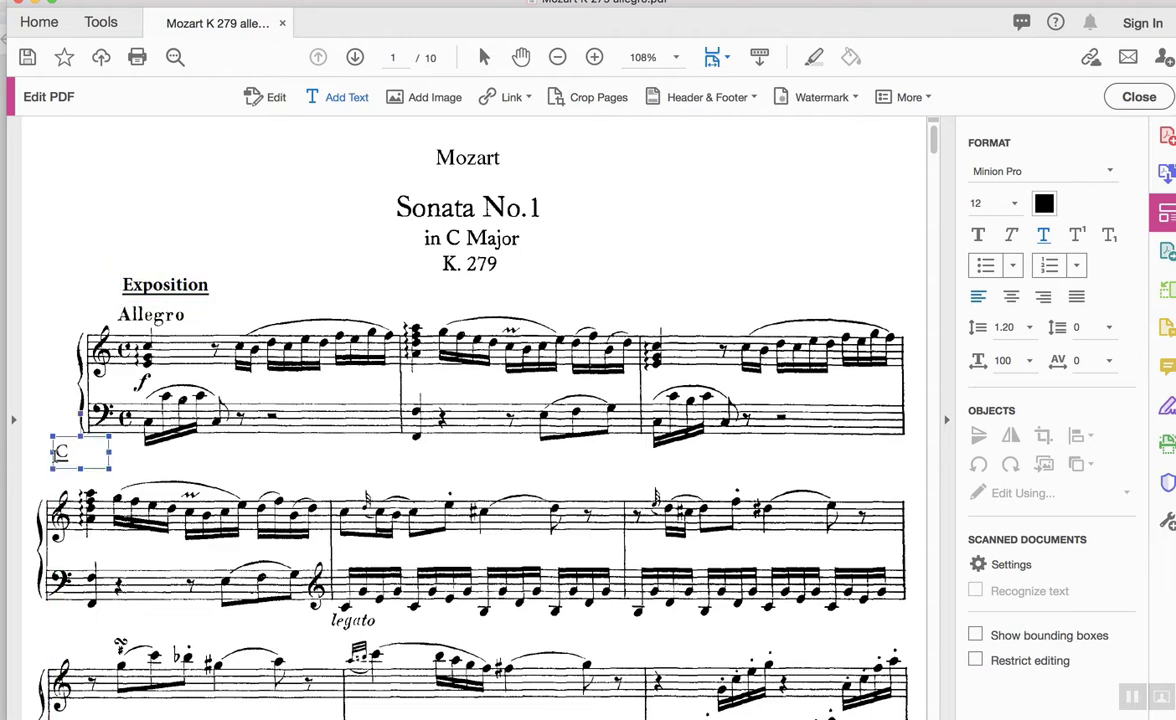
text( Major:)
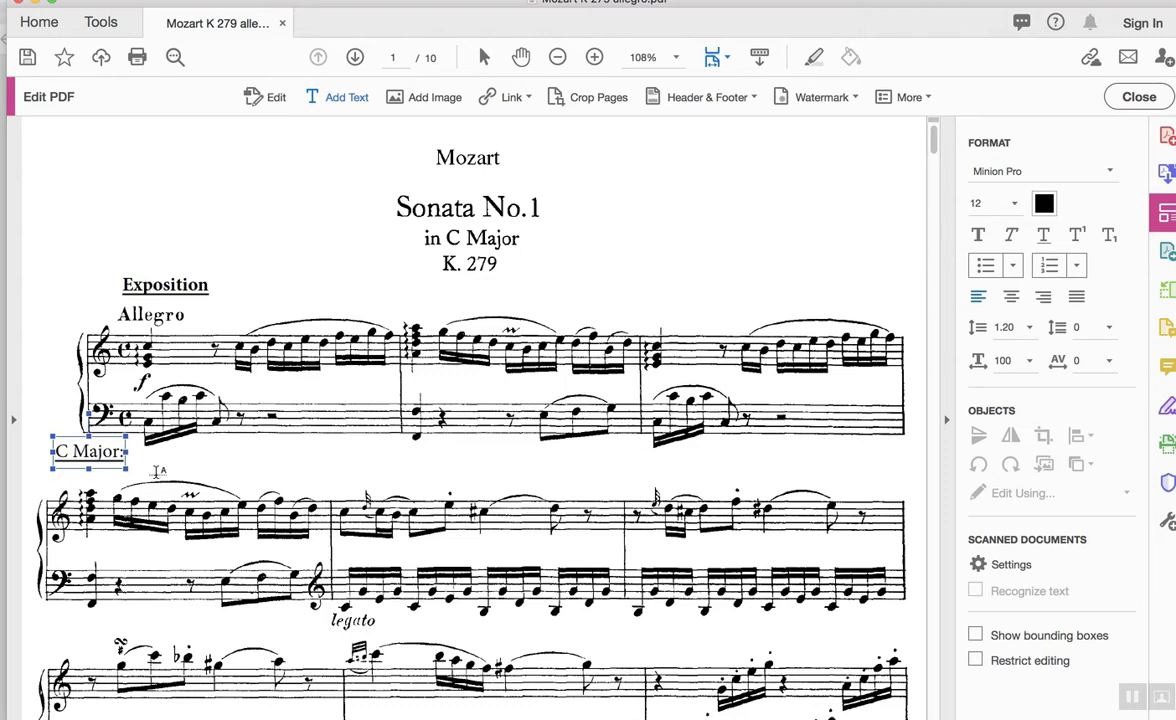
Finish the C Major label and label the second bar 'ii' with a superscript 6.
click(148, 458)
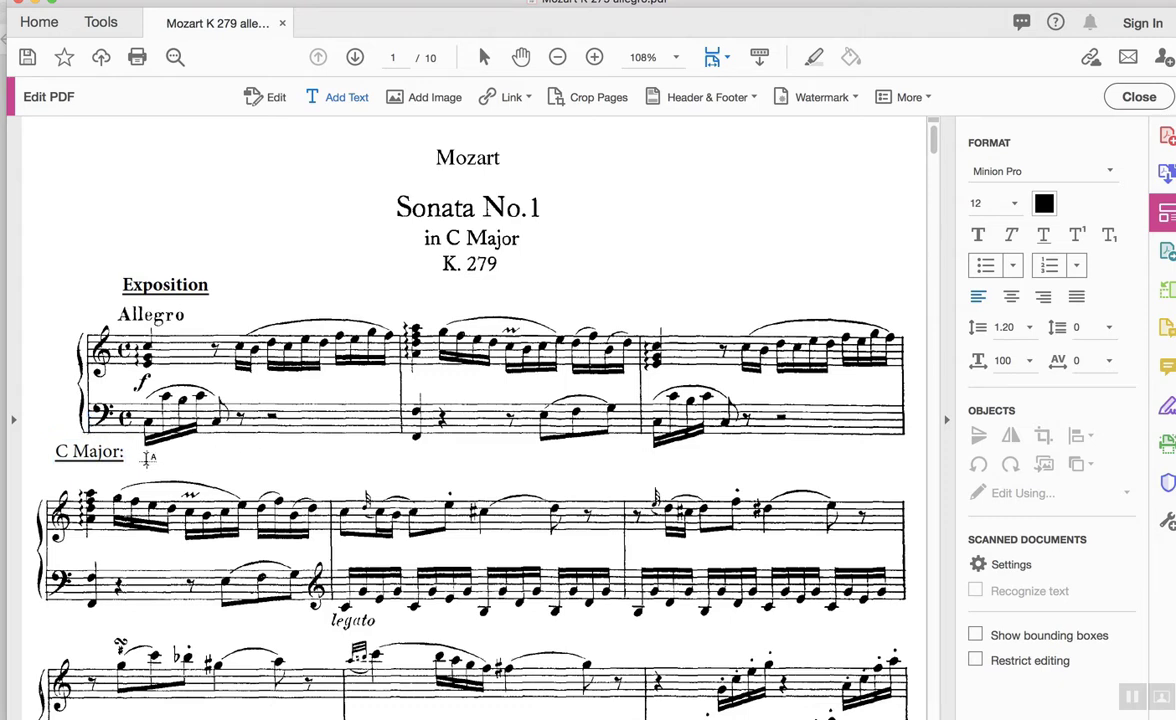
click(148, 458)
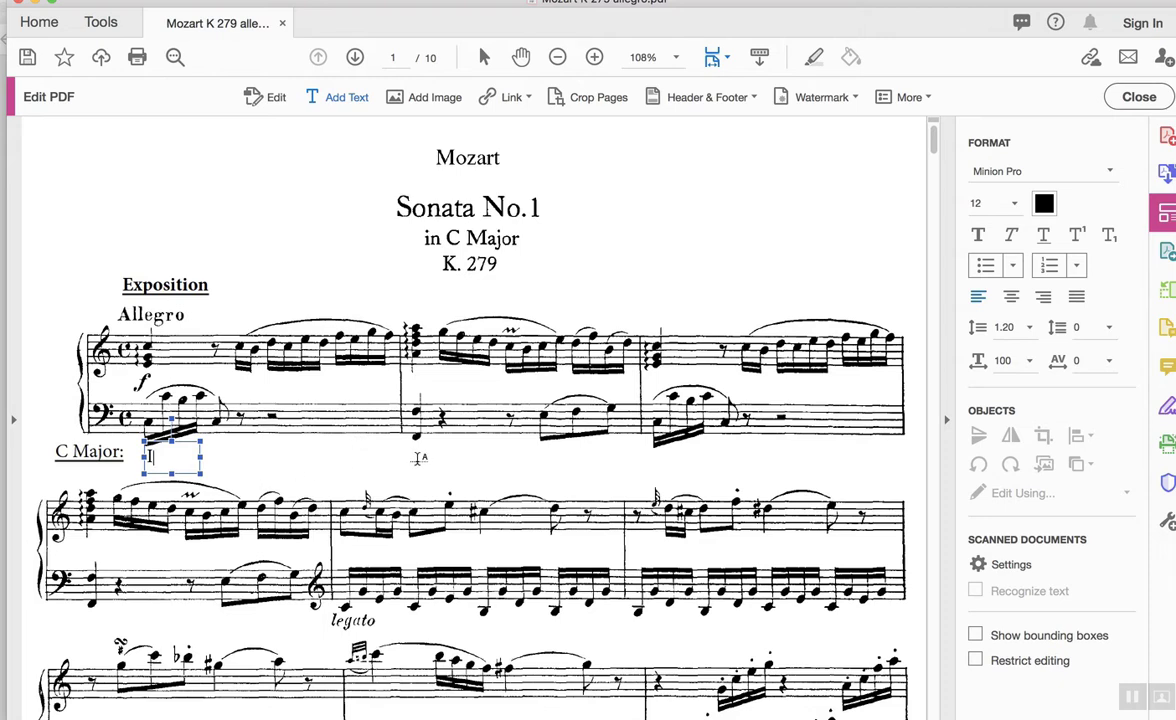
click(414, 461)
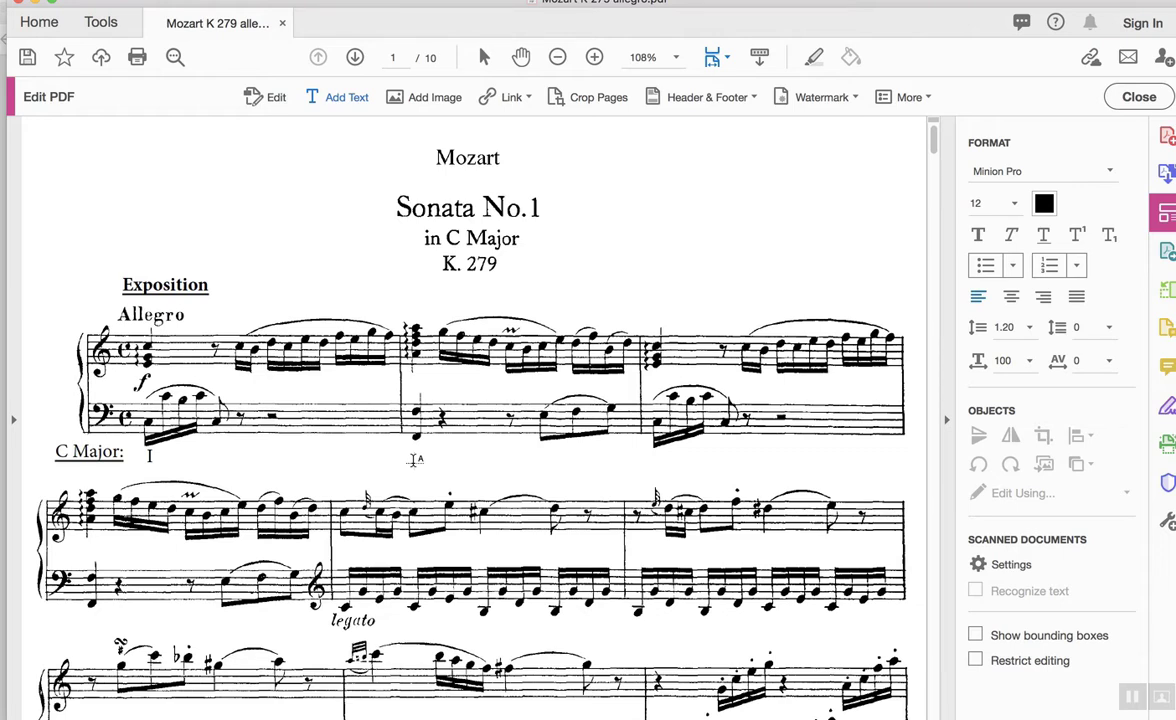
text(ii)
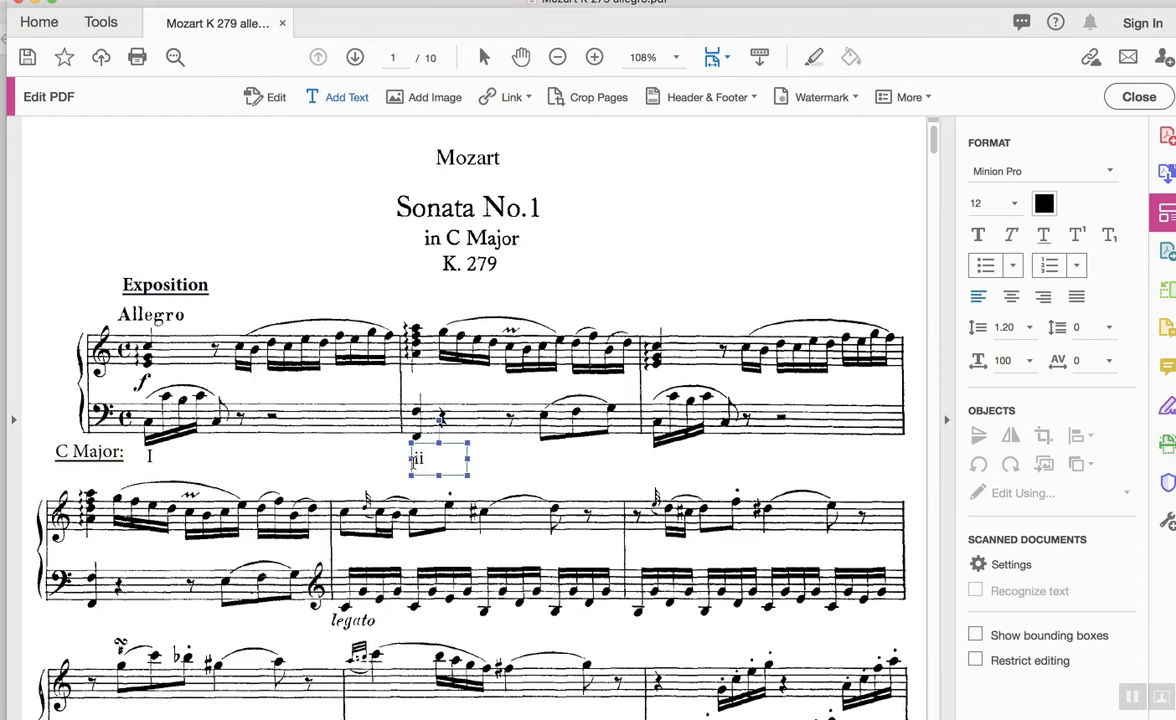
click(1078, 235)
text(6)
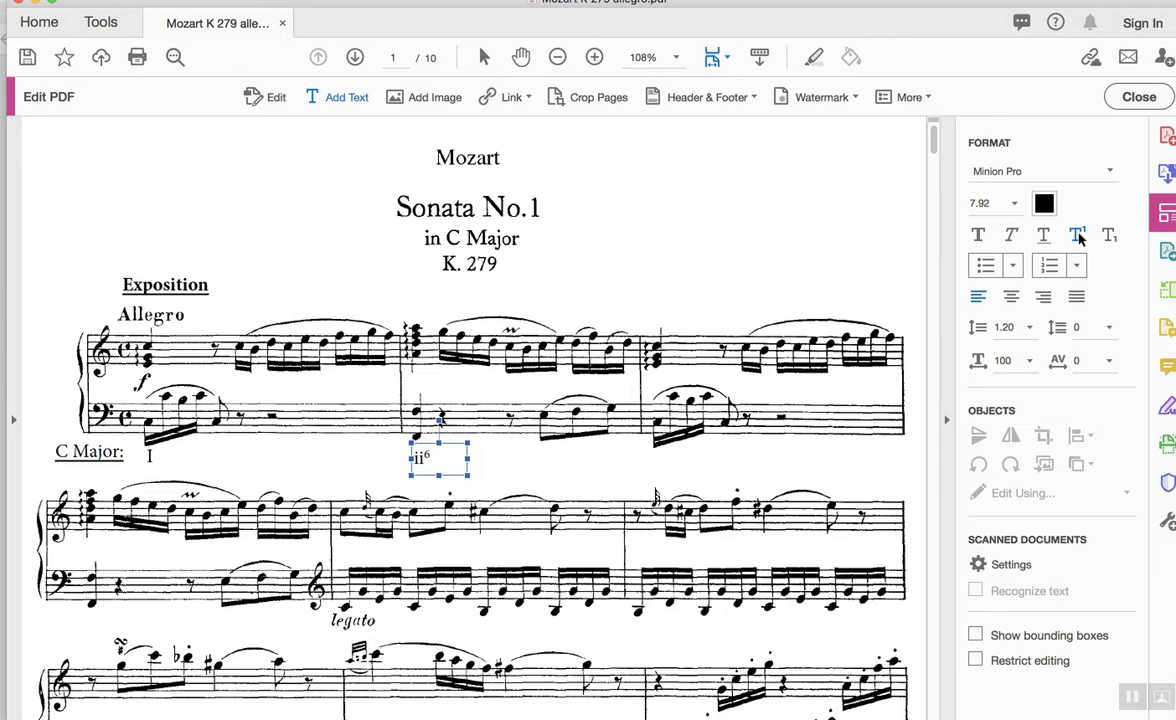
click(1078, 235)
click(540, 459)
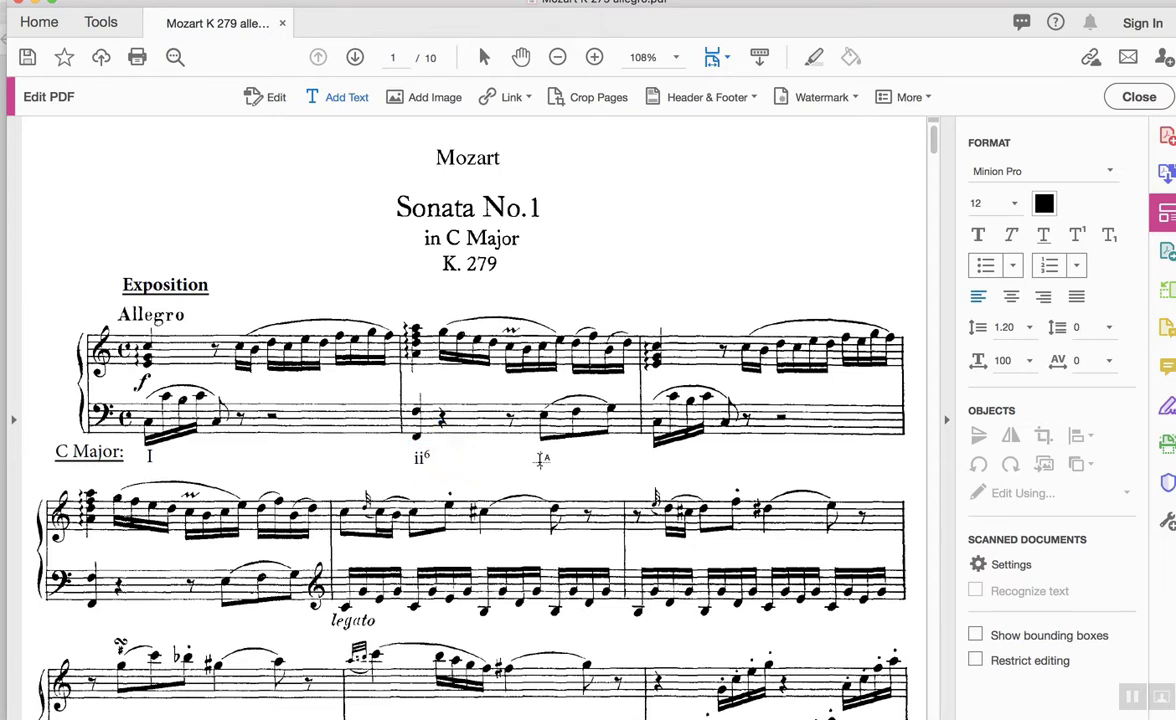
Add an 'I6 ii6 V' chord label with superscript 6s later in the second bar.
click(541, 459)
text(I)
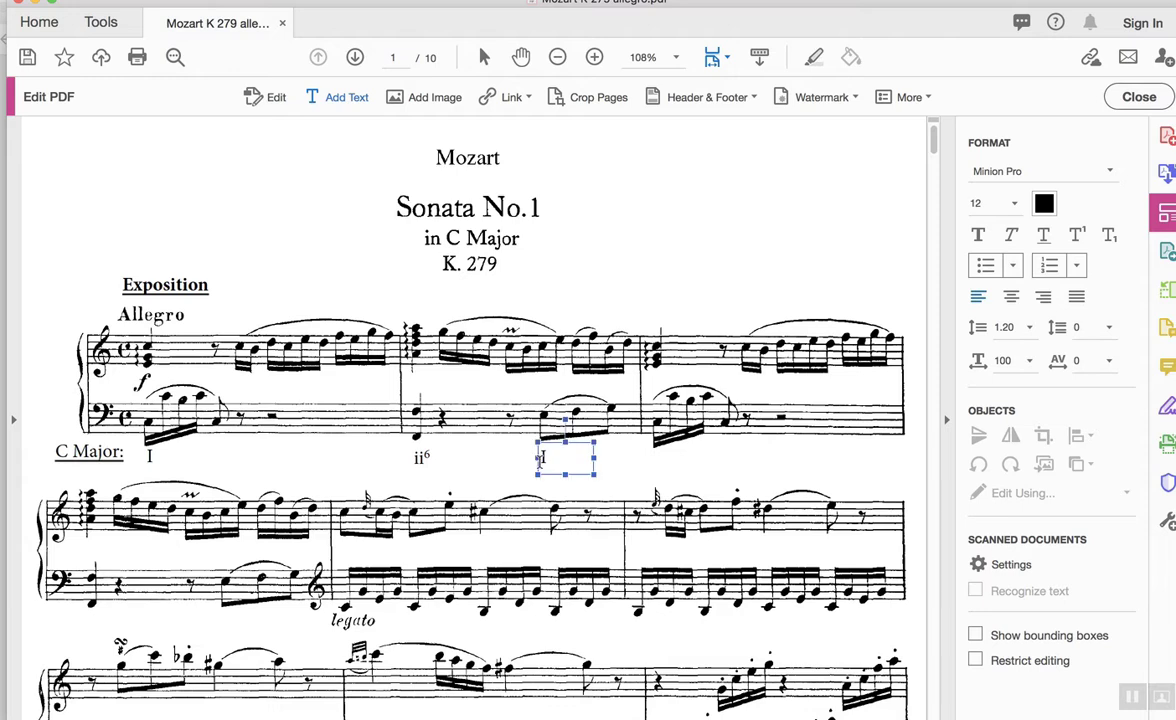
click(1078, 234)
text(6)
click(1078, 234)
text(ii)
click(1078, 234)
text(6)
click(1078, 234)
text(V)
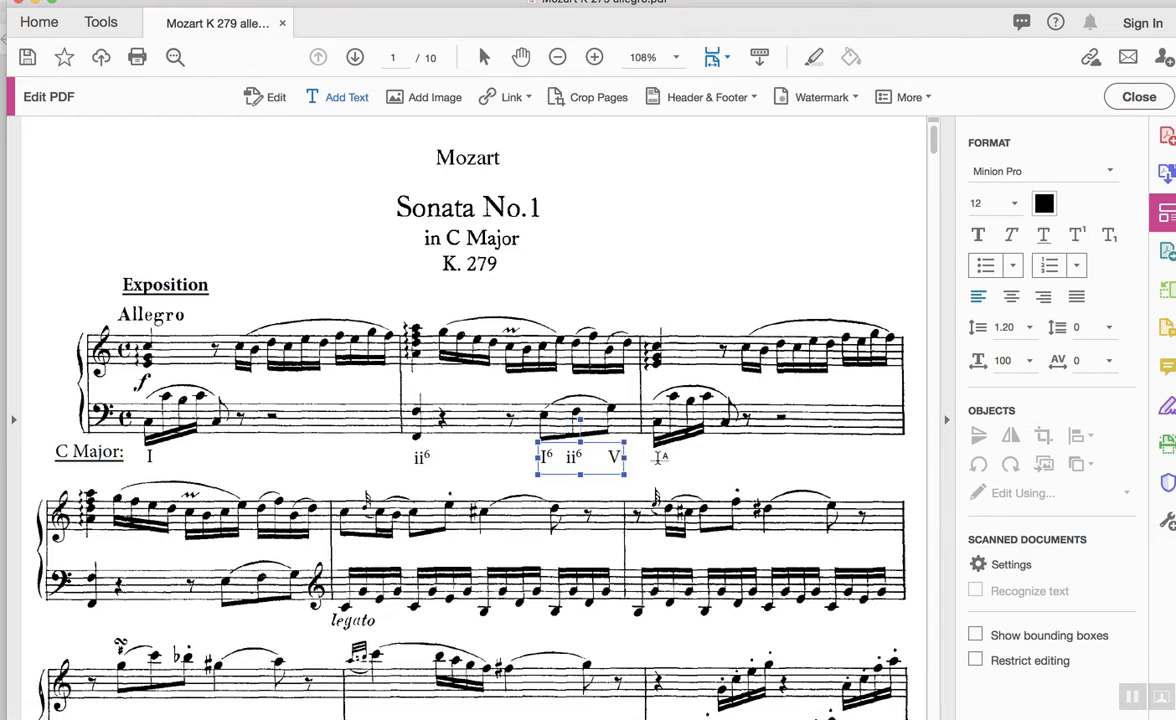
click(659, 458)
click(659, 457)
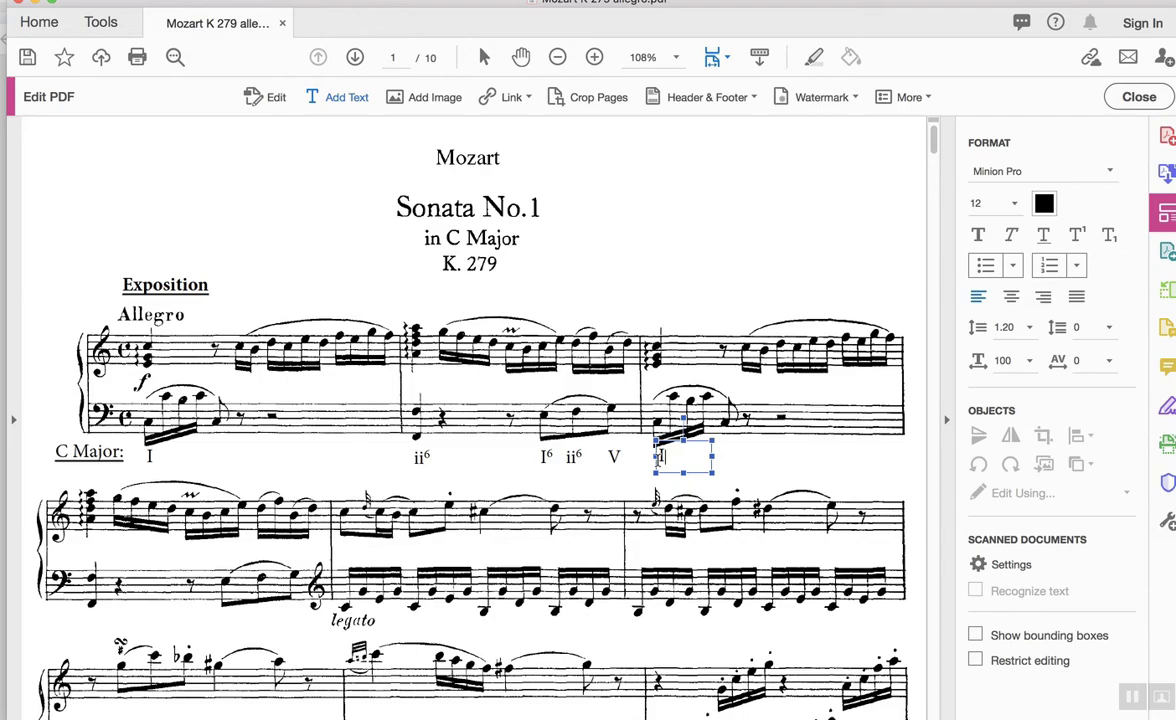
Select the 'I' chord label and set its font to Helvetica Bold.
scroll(470, 420, down, 3)
scroll(470, 400, down, 2)
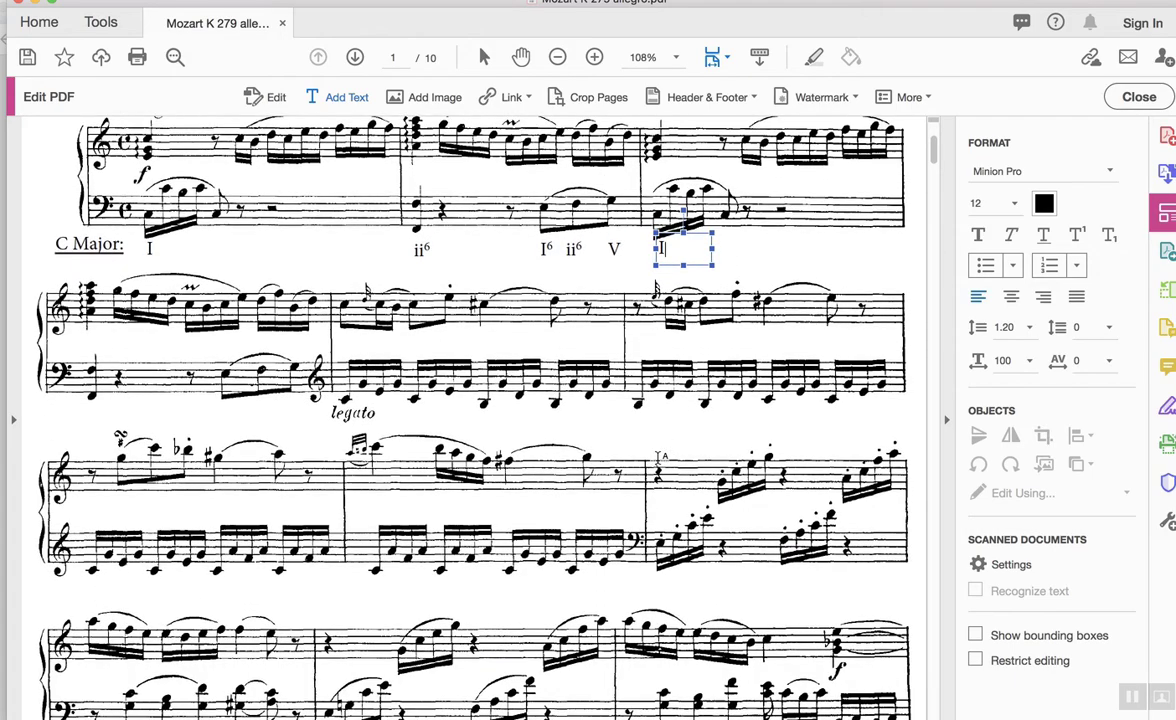
scroll(470, 400, down, 1)
scroll(470, 400, up, 5)
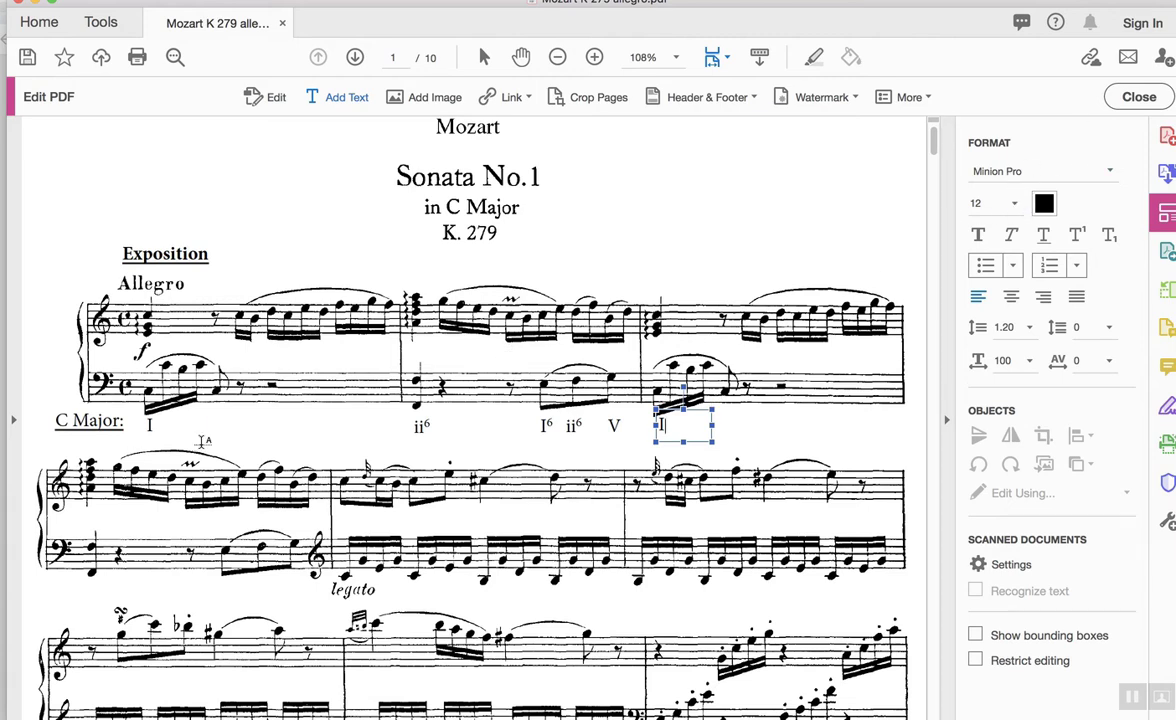
scroll(202, 441, up, 3)
scroll(202, 441, up, 5)
scroll(202, 441, left, 1)
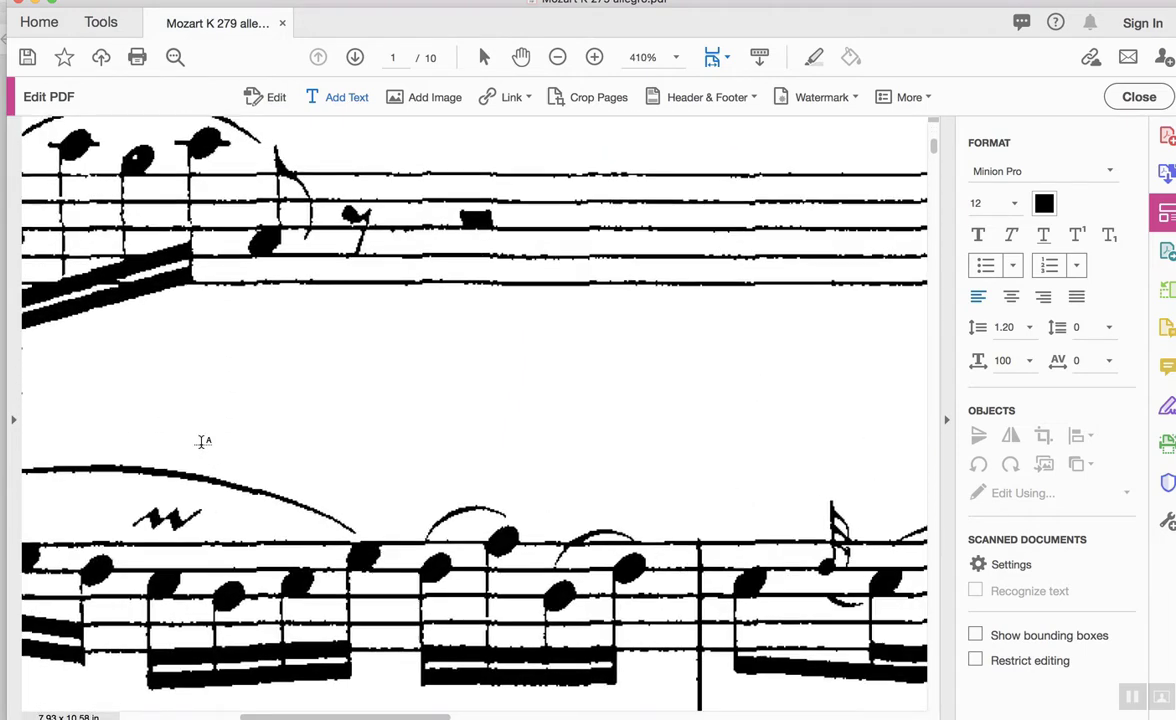
scroll(202, 441, left, 5)
scroll(202, 441, up, 1)
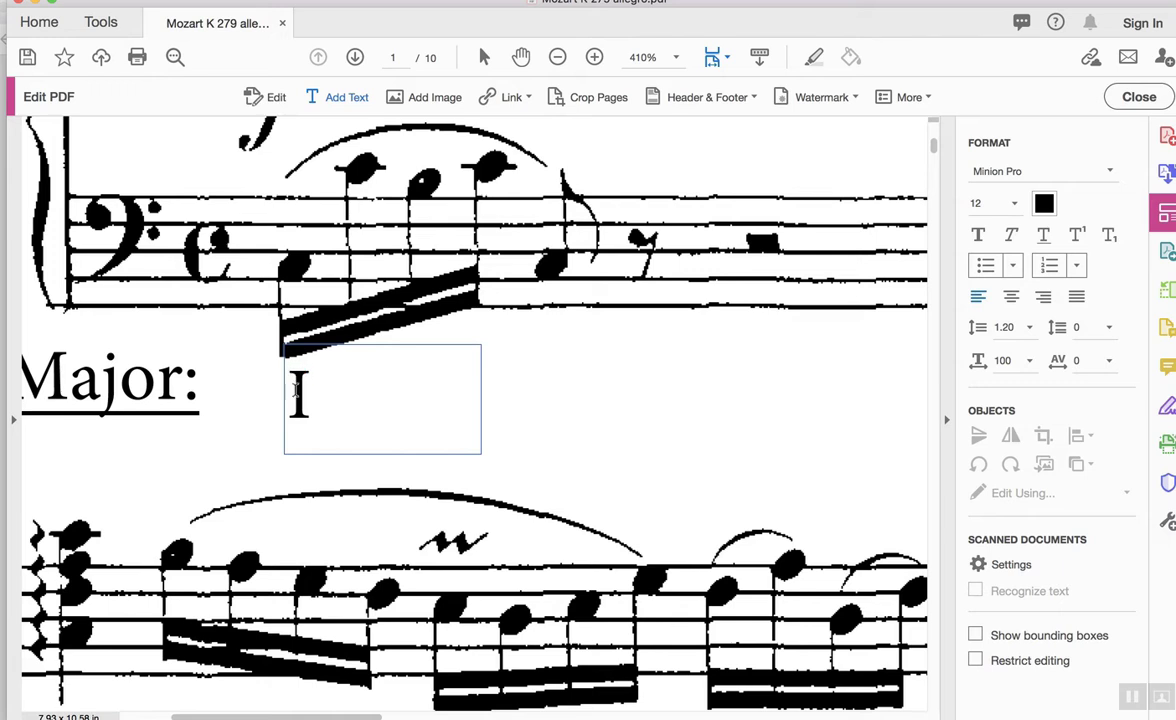
double_click(298, 395)
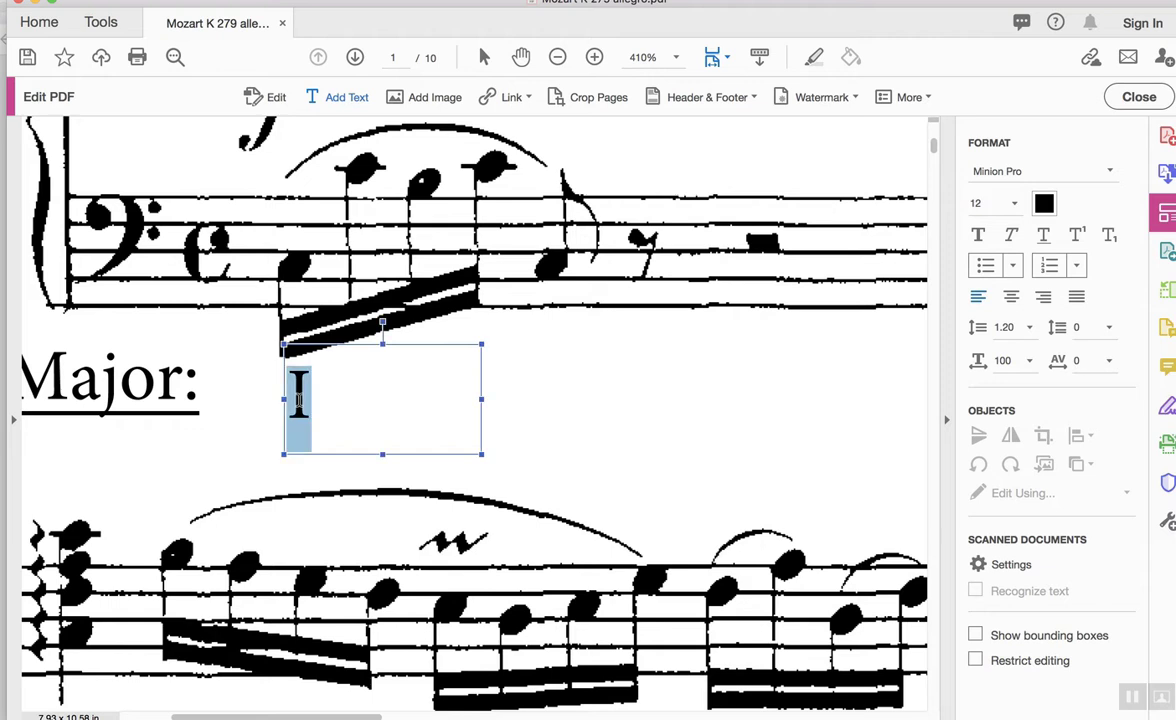
click(1106, 175)
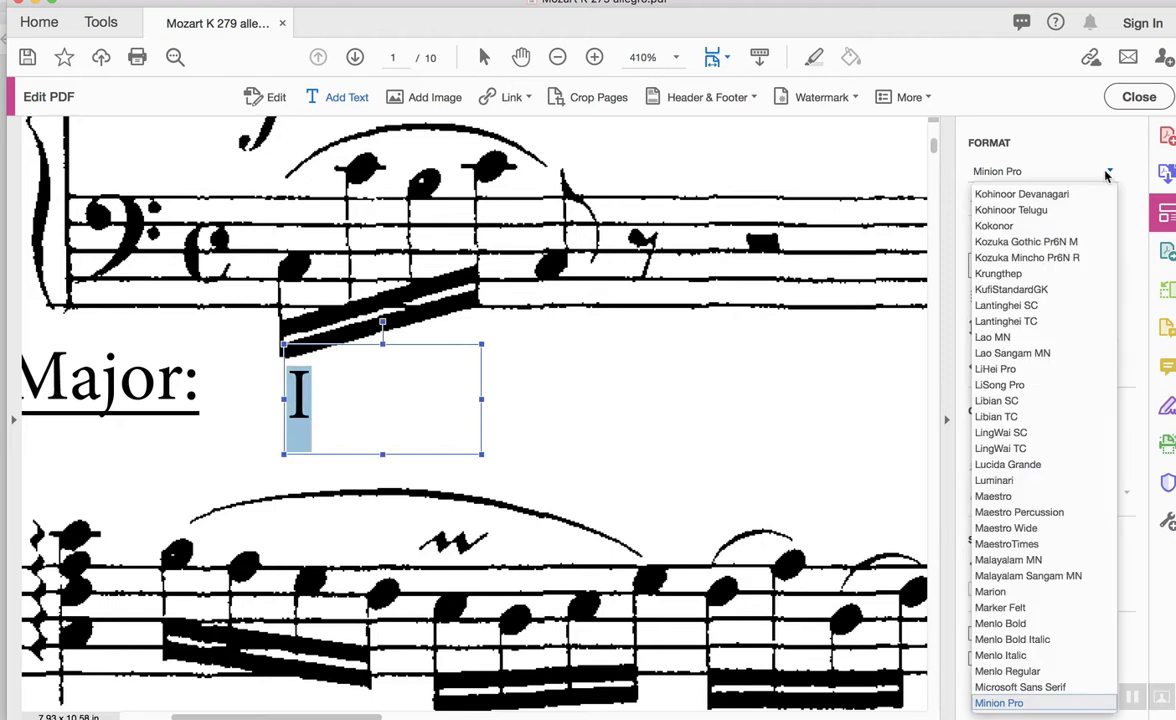
scroll(1025, 295, up, 5)
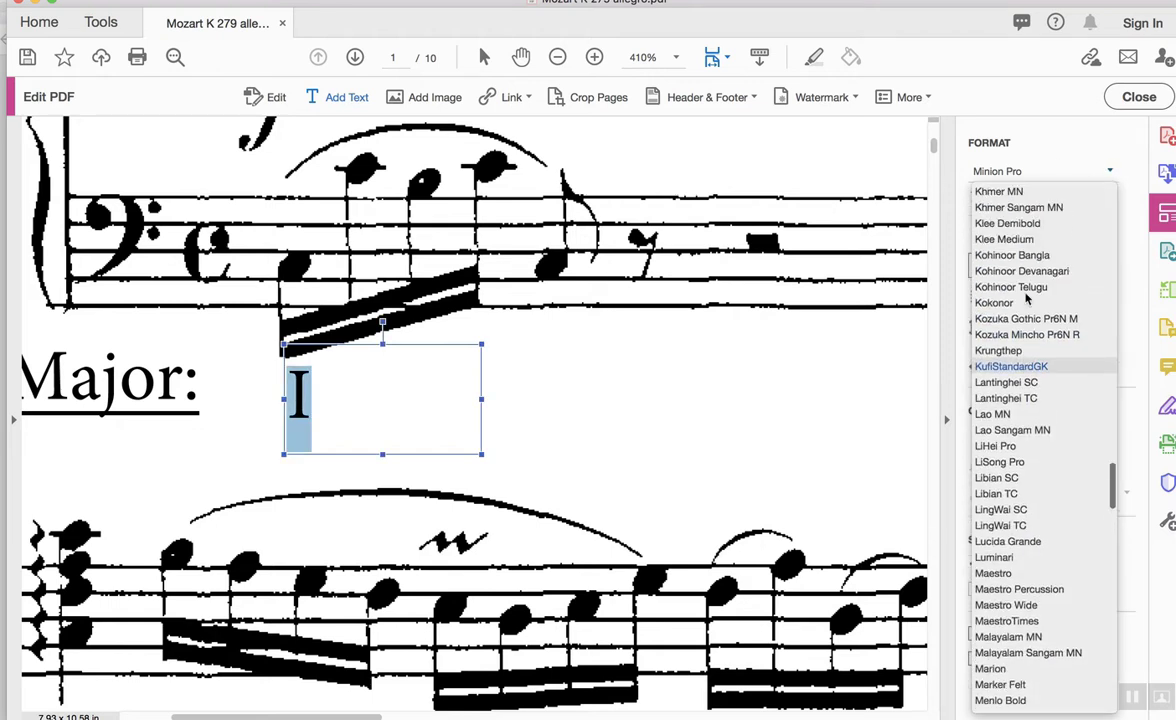
scroll(1025, 295, up, 4)
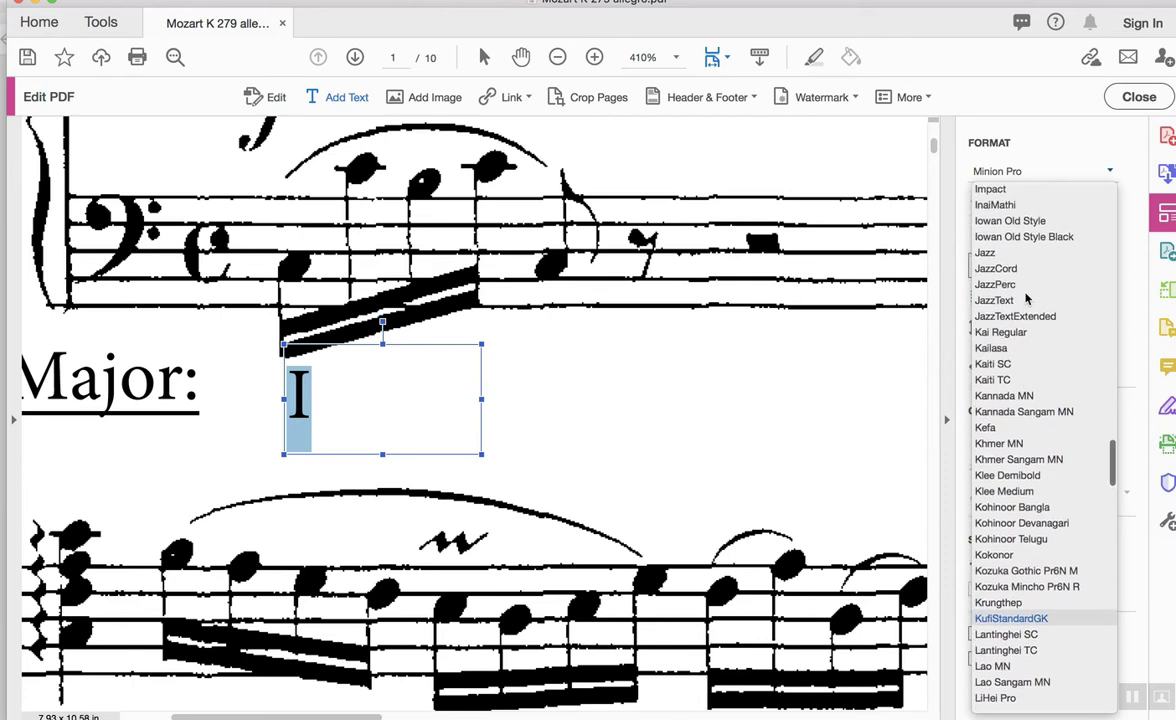
scroll(1025, 295, up, 8)
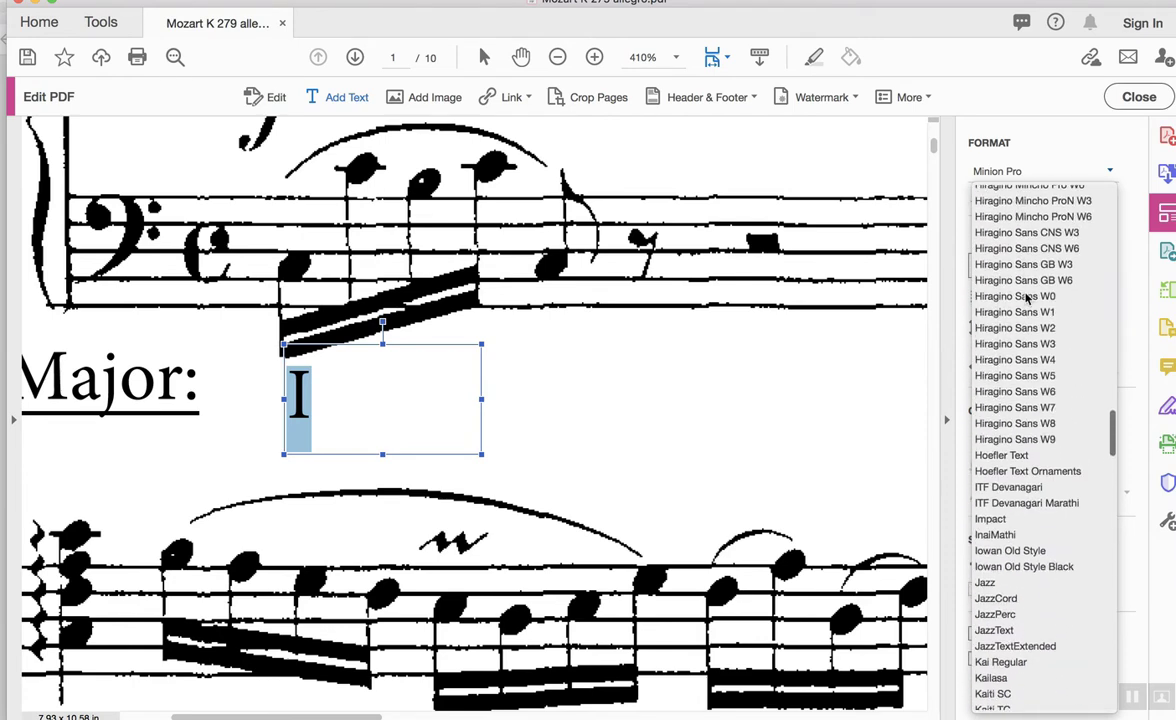
scroll(1025, 295, up, 6)
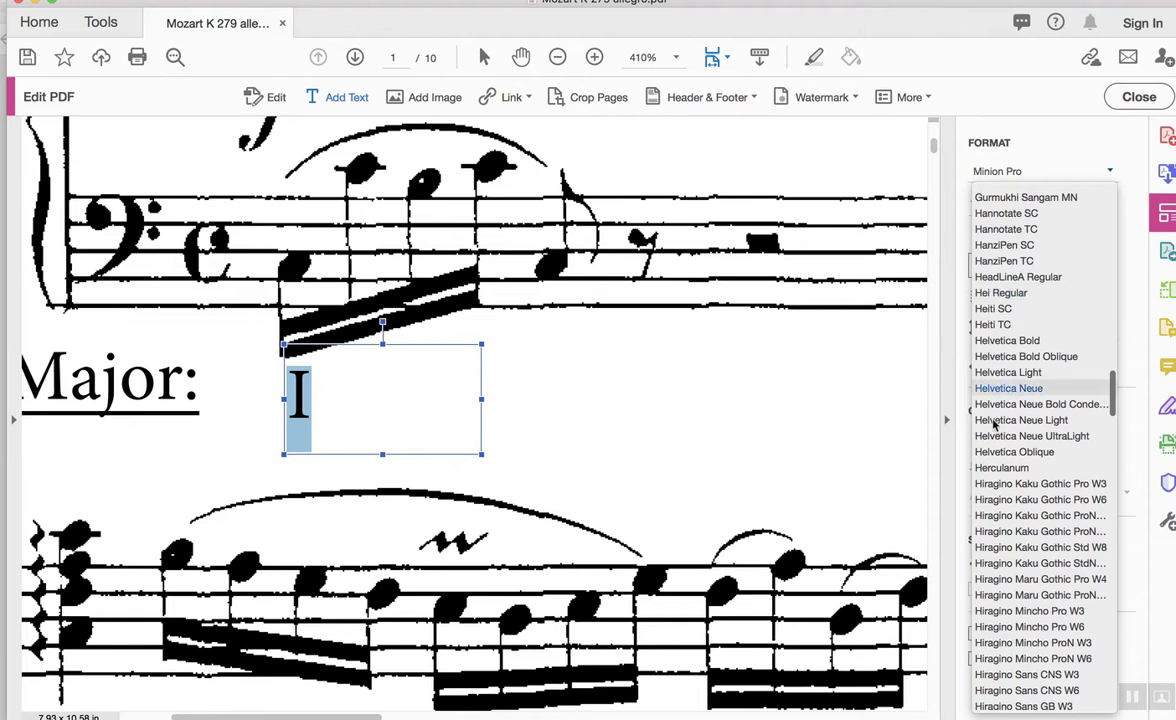
click(1008, 341)
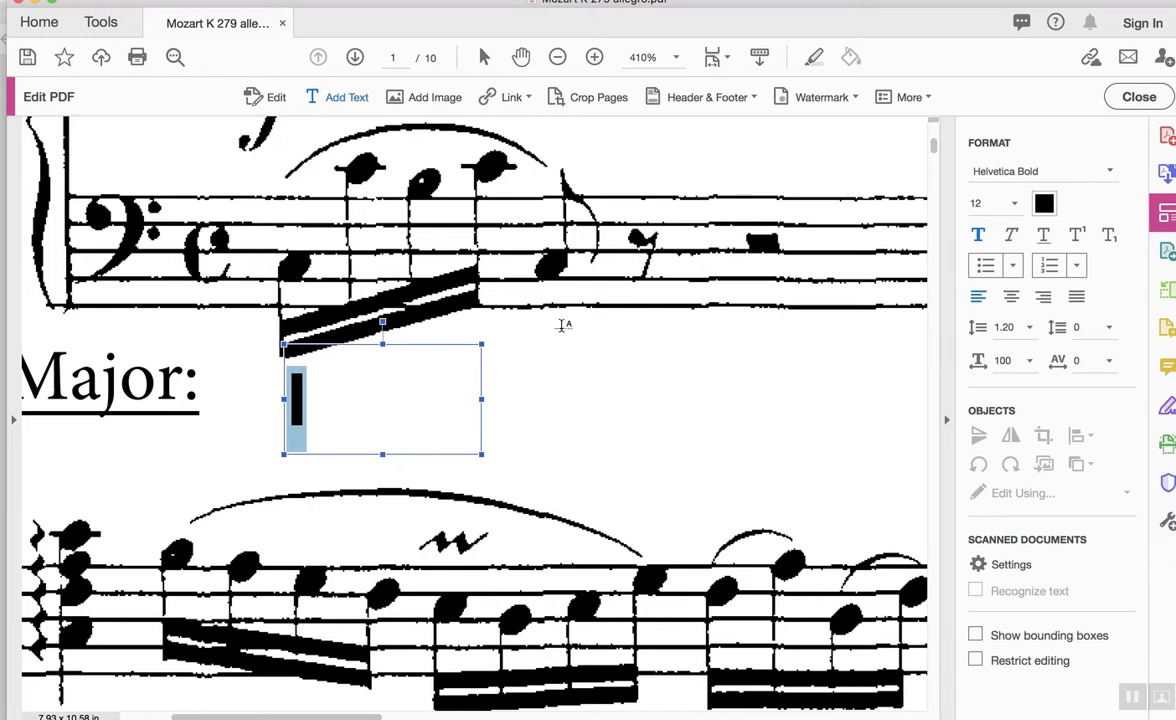
Change the 'I' label's font to Baskerville instead.
click(1007, 176)
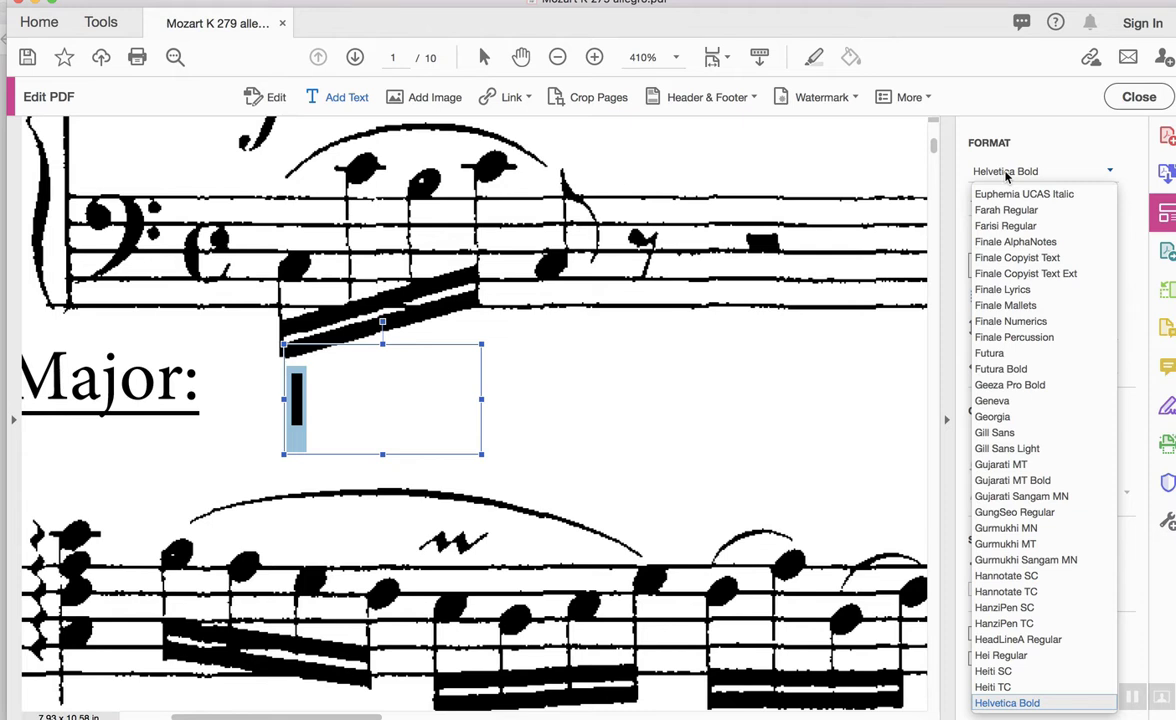
scroll(1010, 190, up, 10)
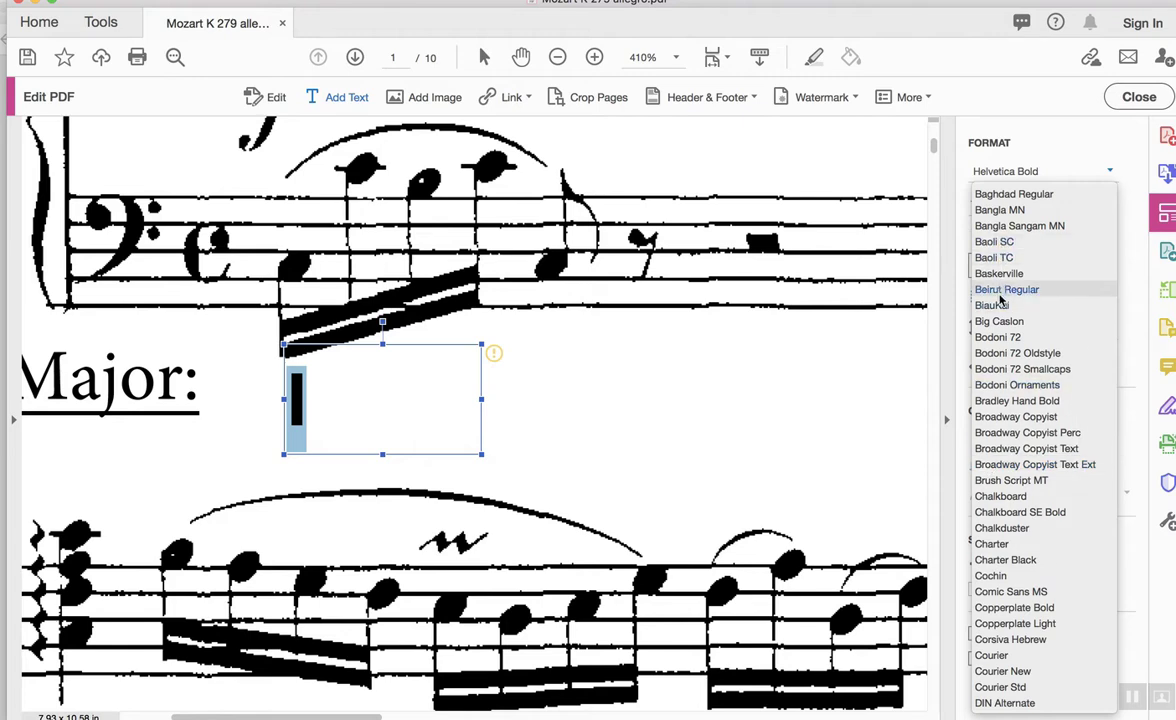
click(999, 273)
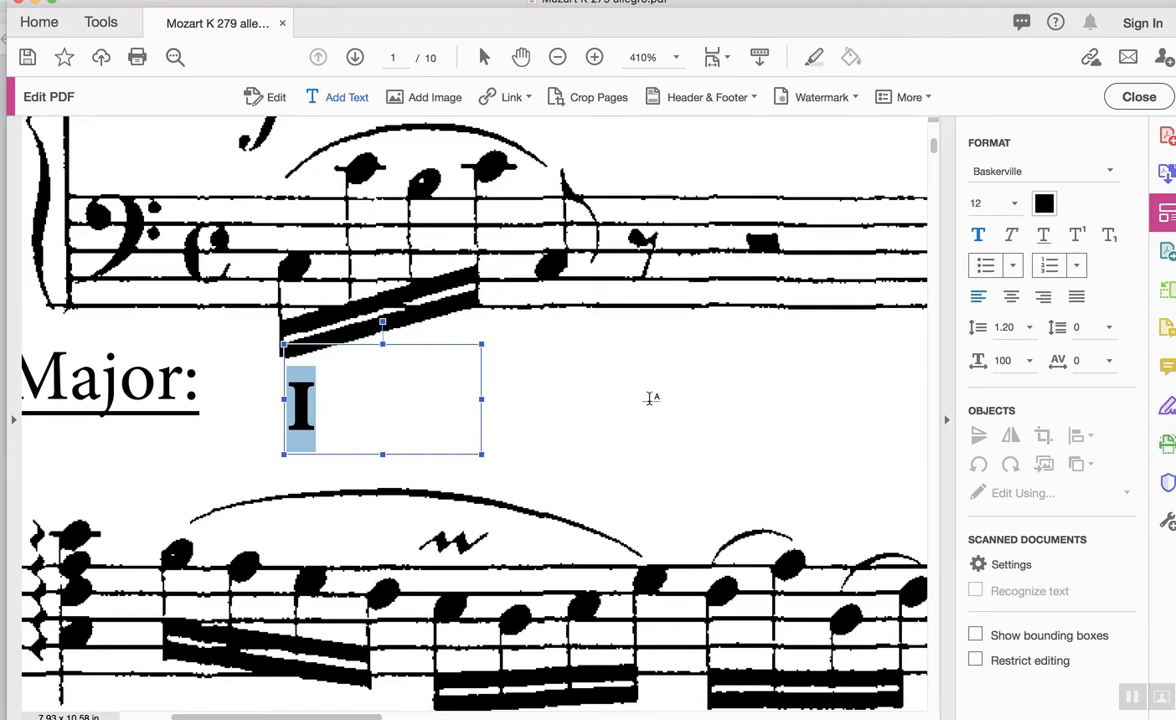
click(650, 398)
Type a 'ii' label below the first bass note of the second system.
scroll(650, 398, down, 10)
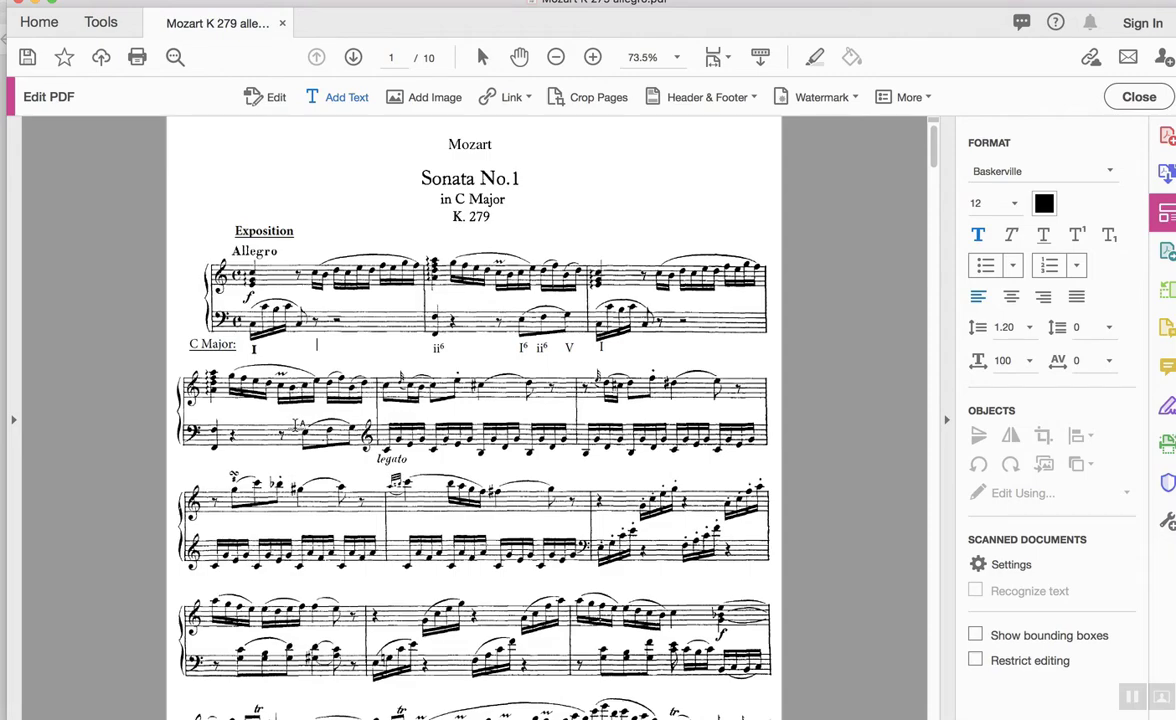
scroll(211, 465, up, 5)
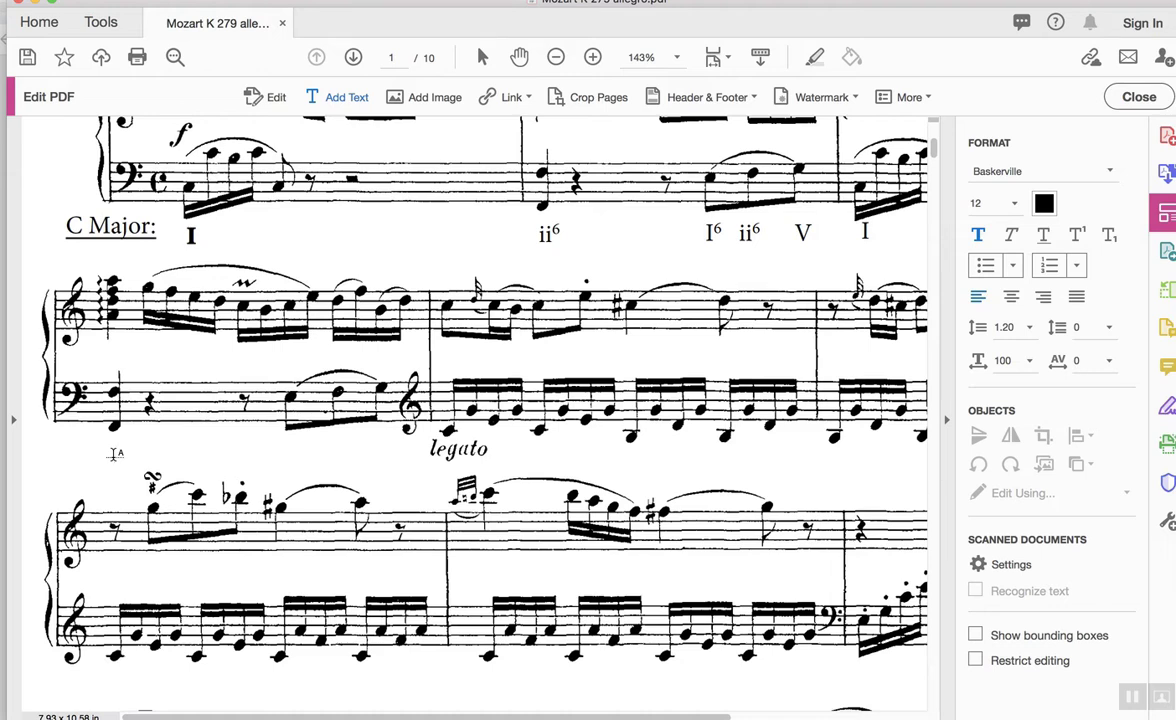
click(115, 452)
text(ii)
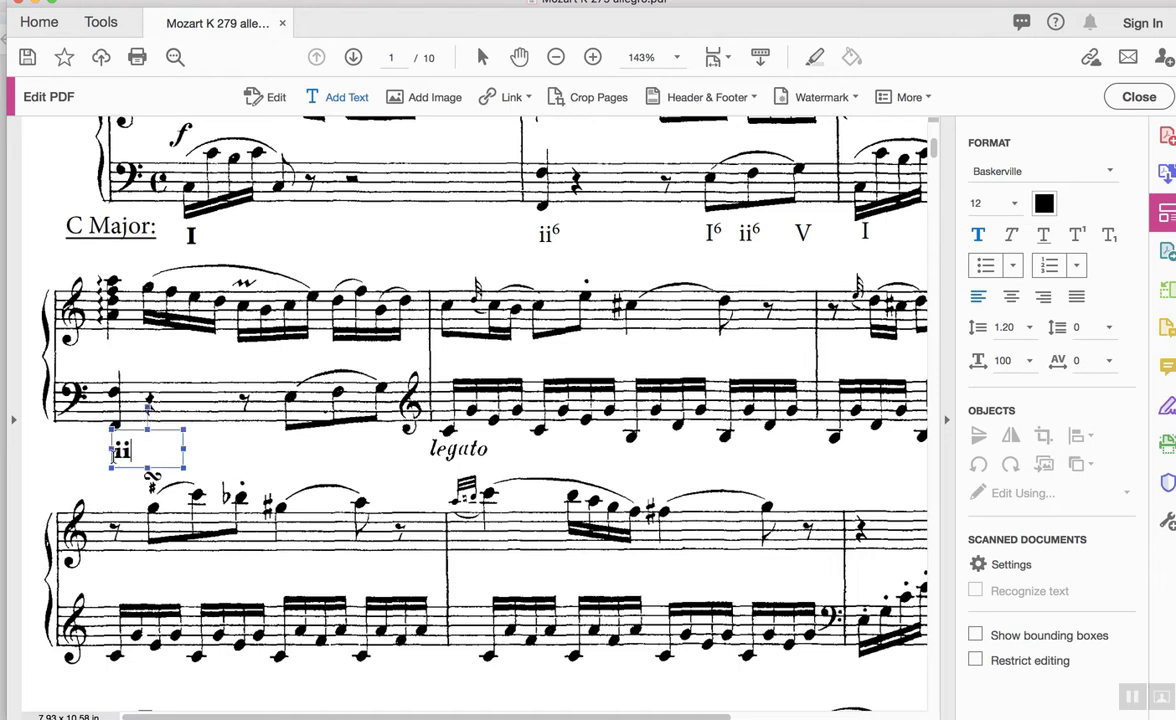
Add a superscript 6 to the 'ii' label and set the whole label in Minion Pro.
click(1078, 235)
click(1078, 235)
double_click(140, 450)
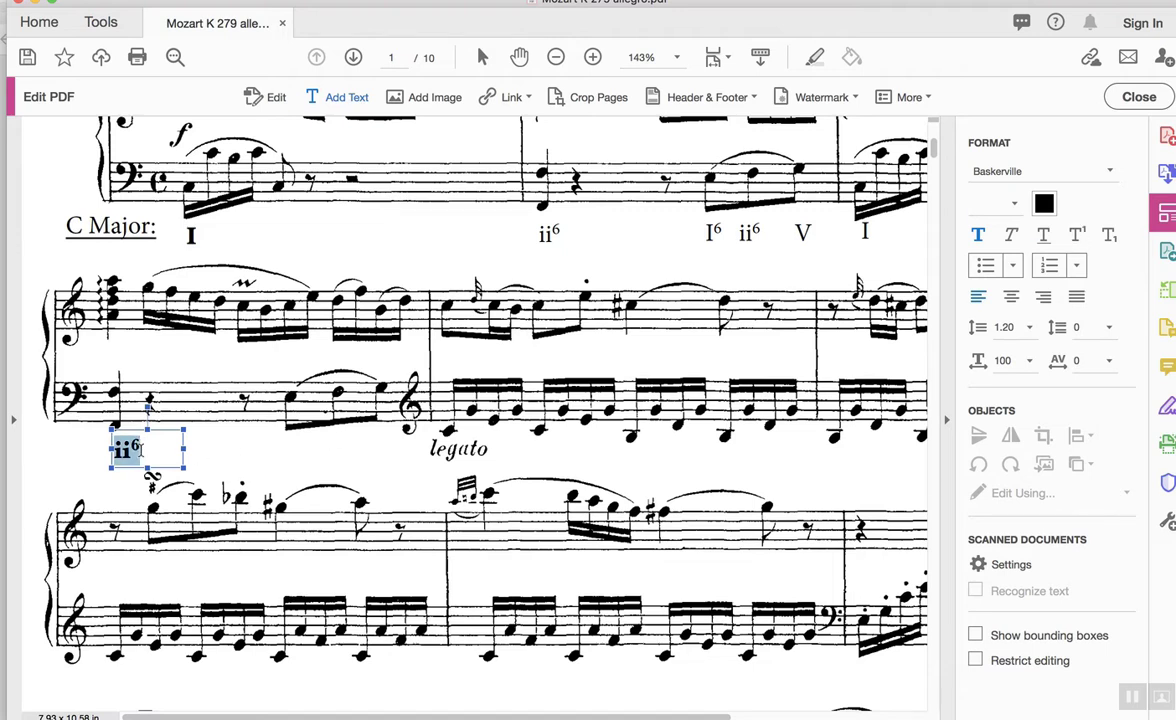
click(1004, 173)
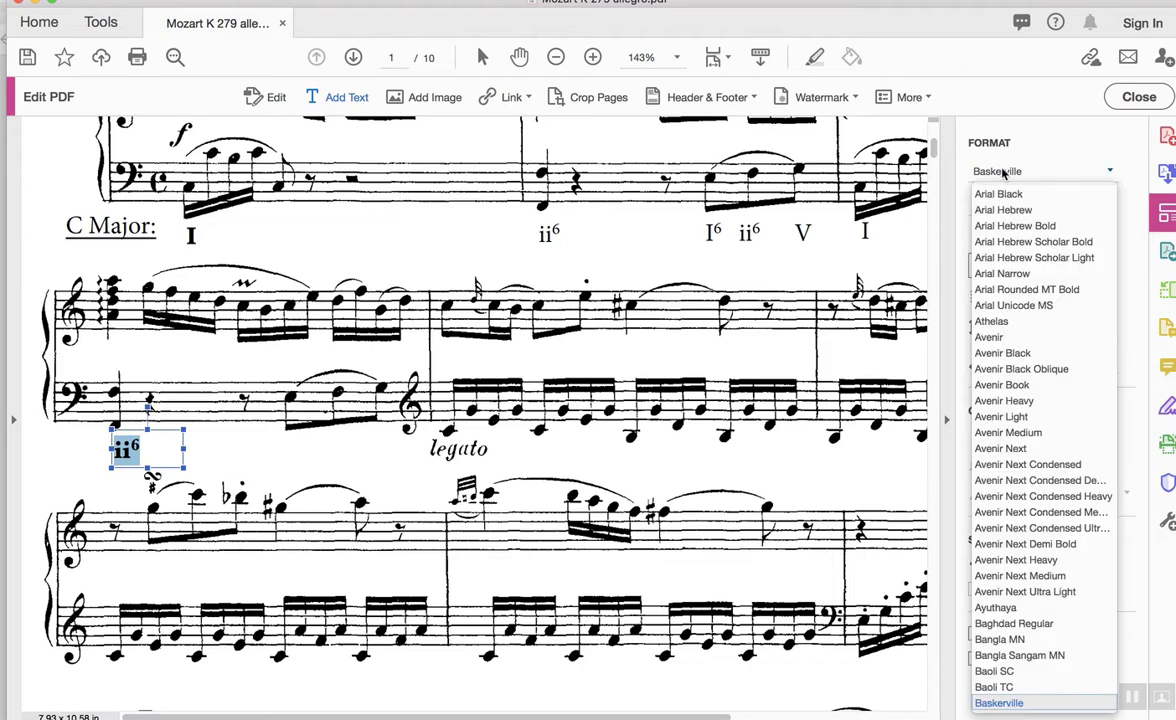
text(min)
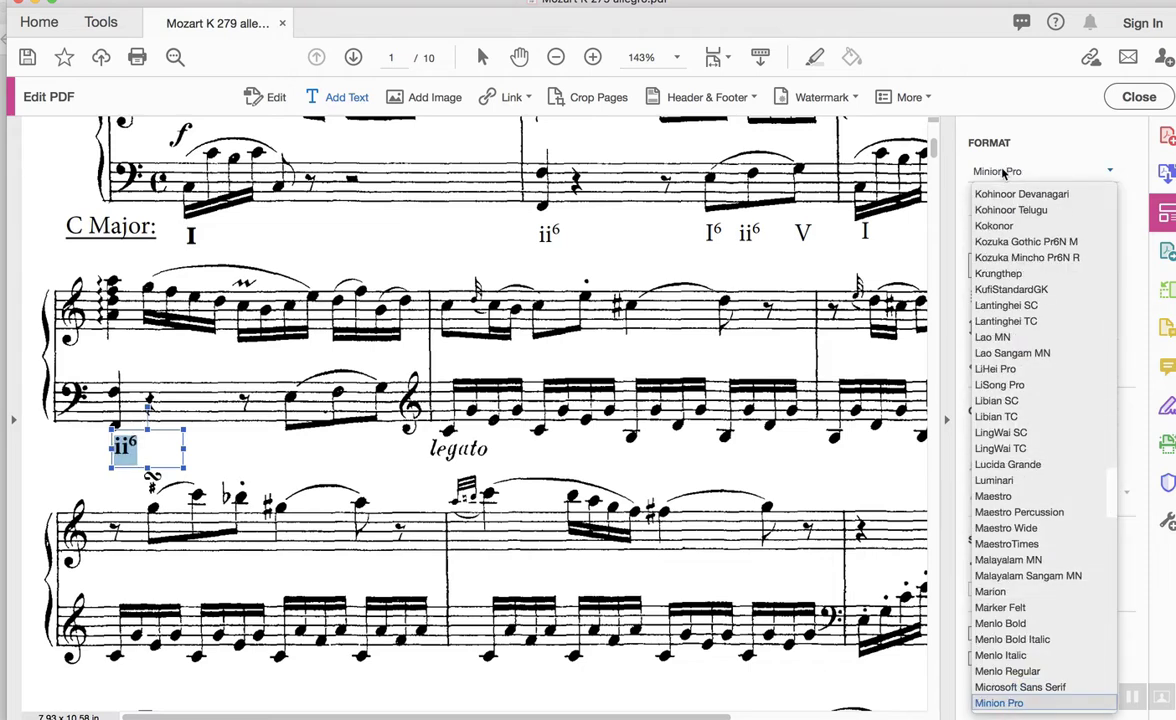
key(Return)
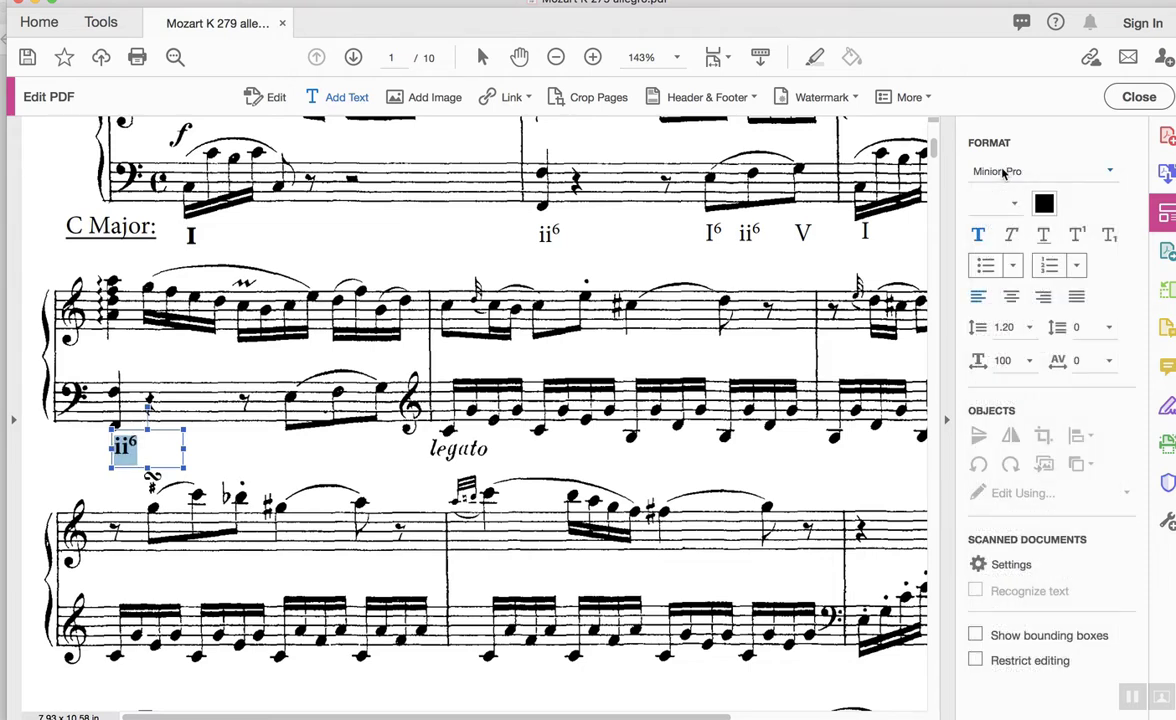
click(288, 452)
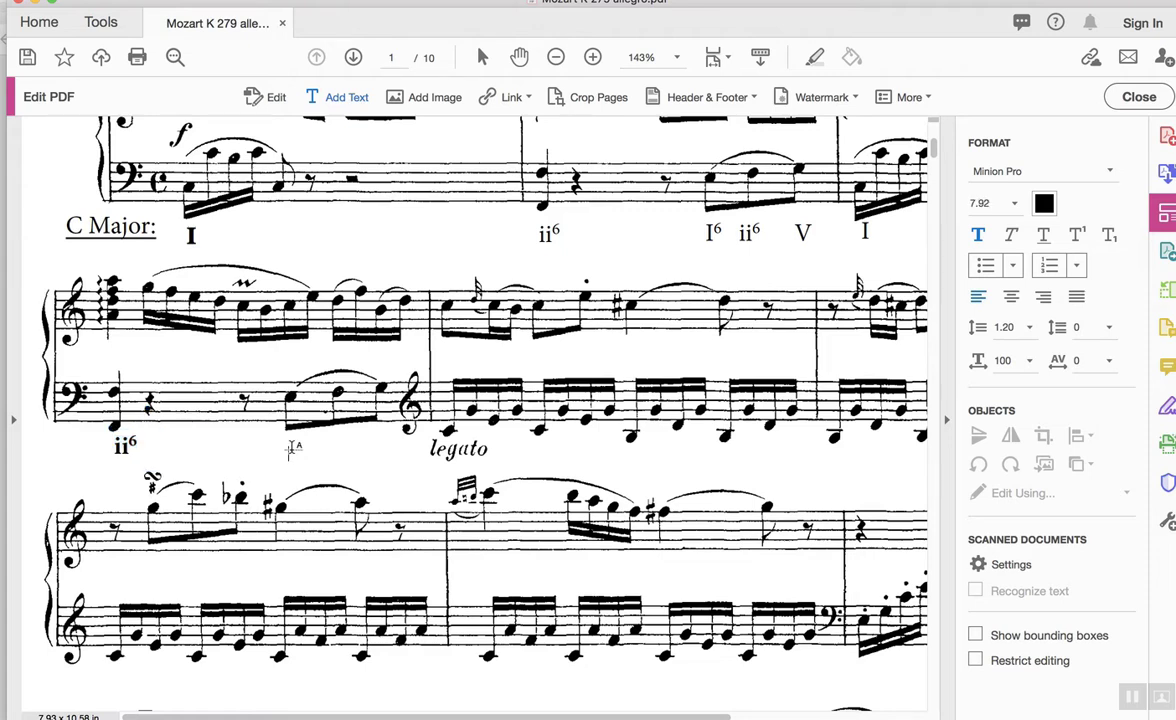
Copy the 'I6 ii6 V' label's text and paste it under the second system's bass staff near legato.
click(716, 226)
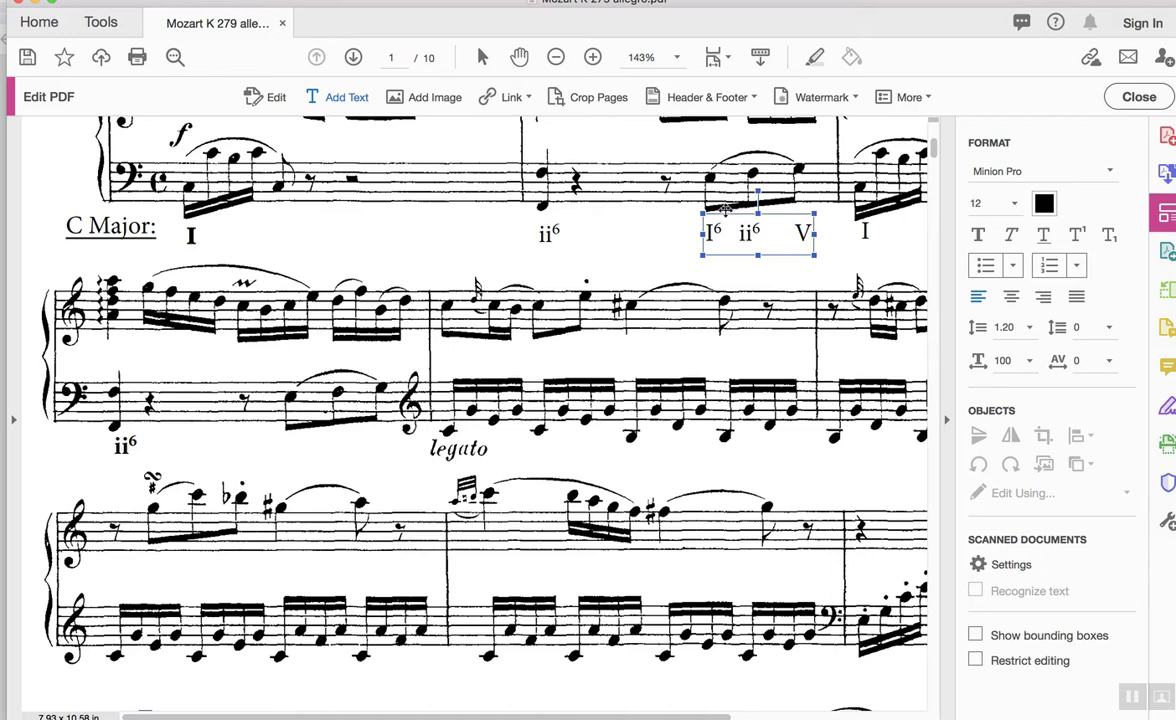
click(727, 213)
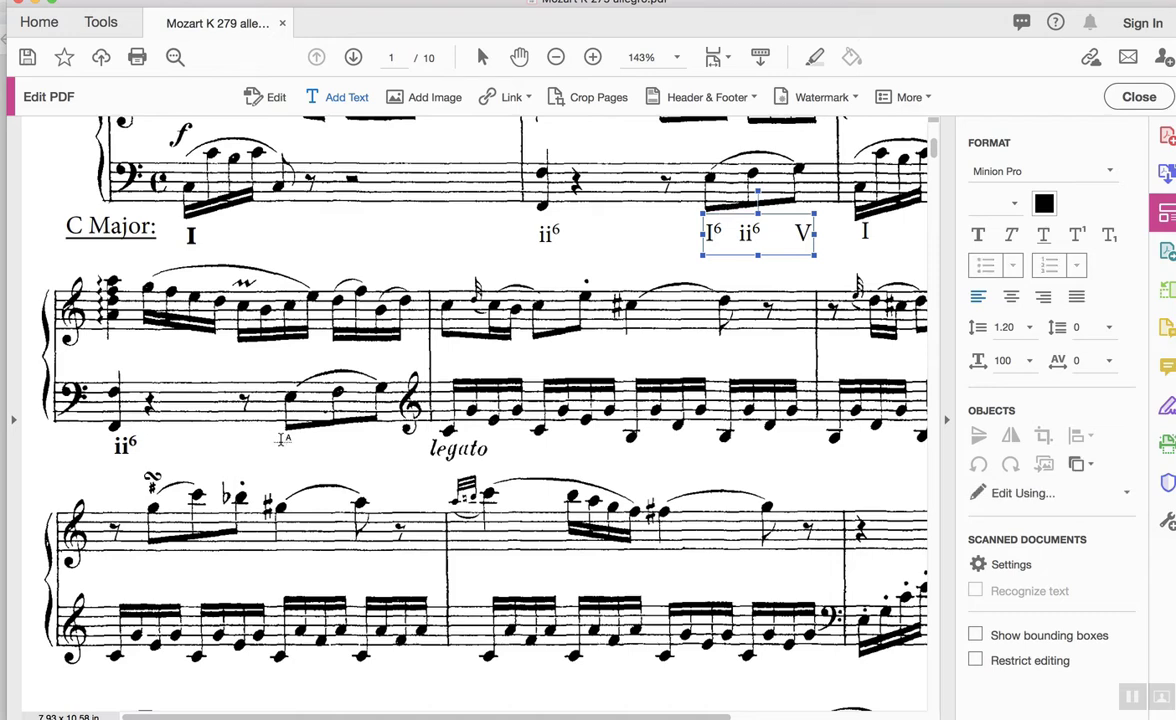
click(285, 441)
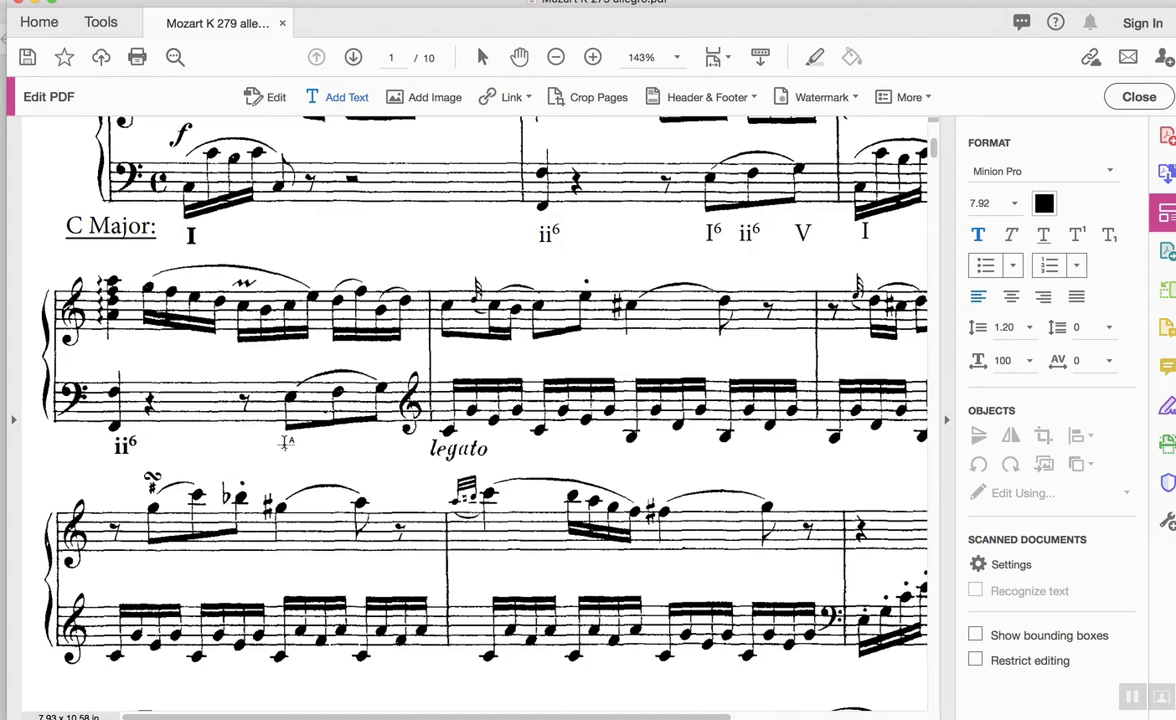
click(710, 232)
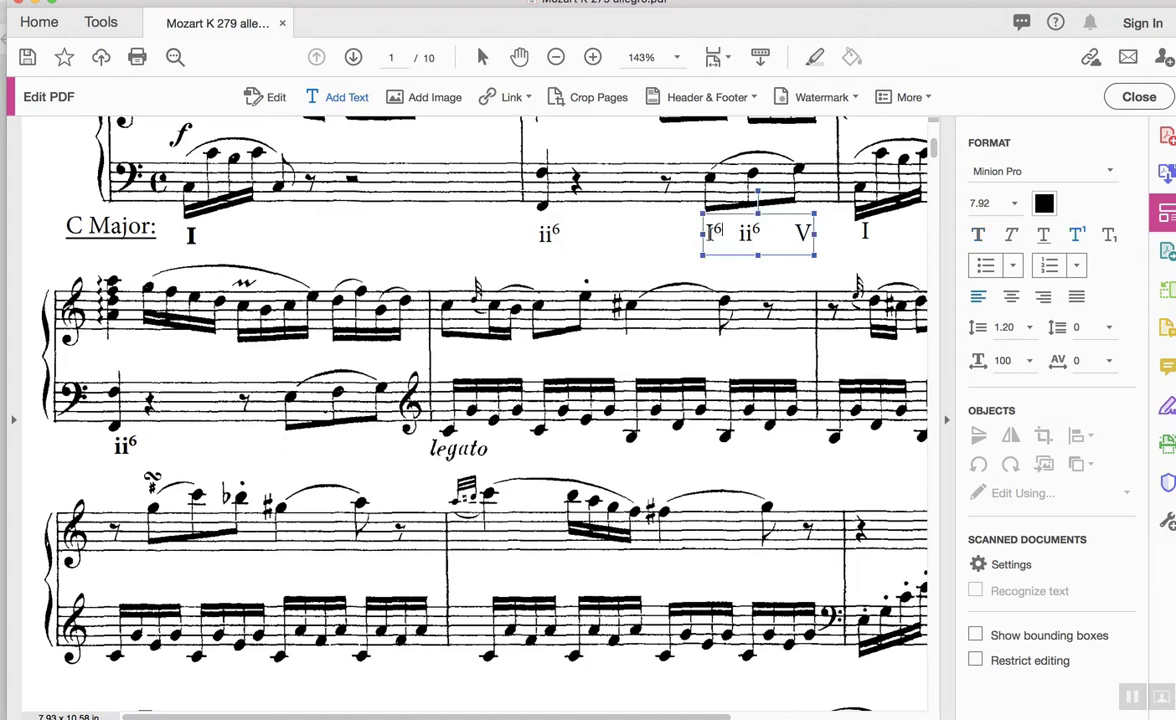
drag(710, 232, 814, 236)
key(ctrl+c)
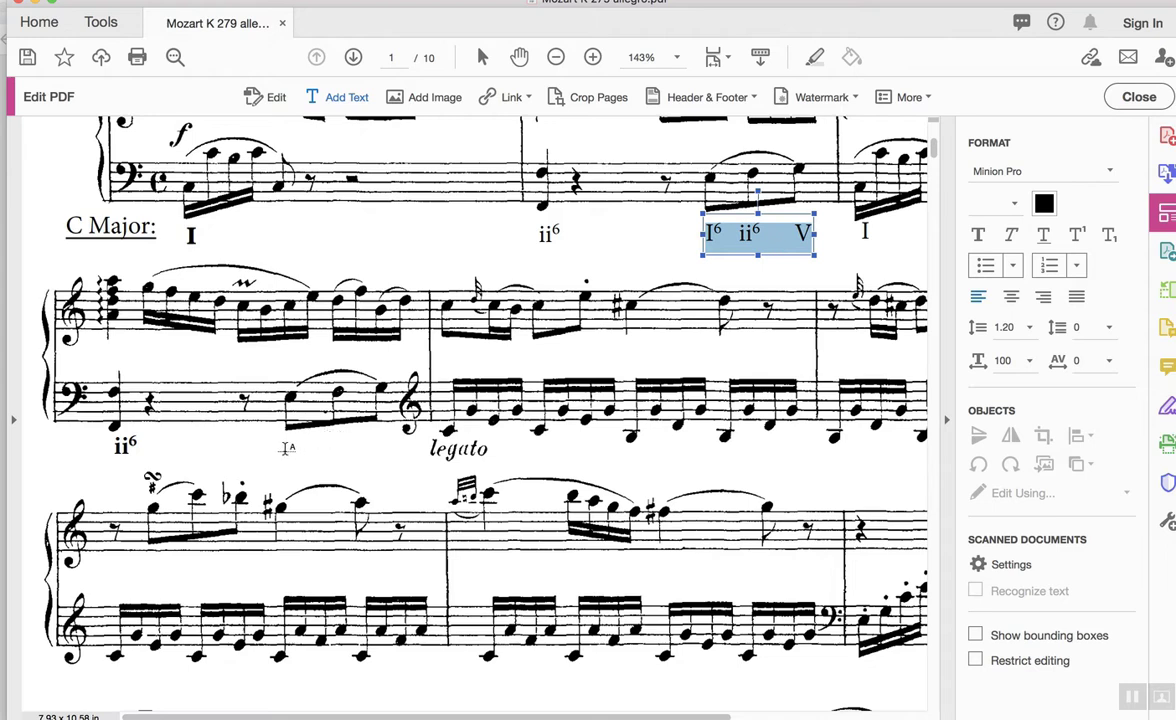
click(287, 448)
key(ctrl+v)
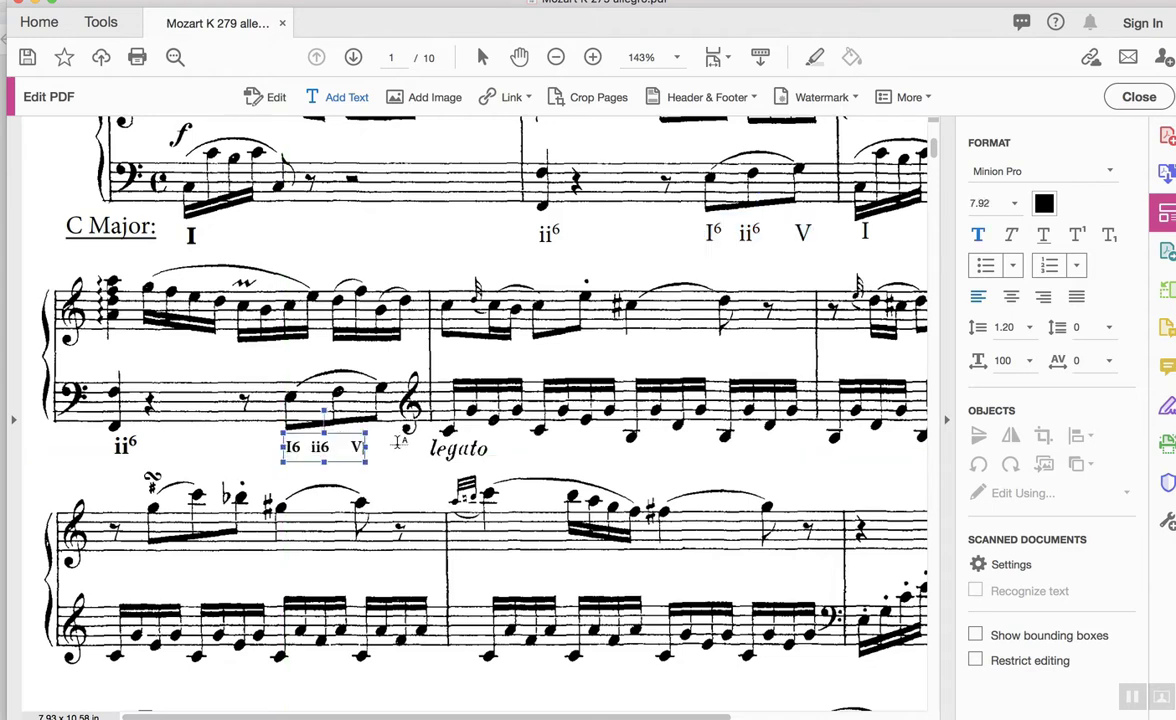
Widen the pasted label's box and space out ii6 and V under their notes.
drag(366, 447, 387, 447)
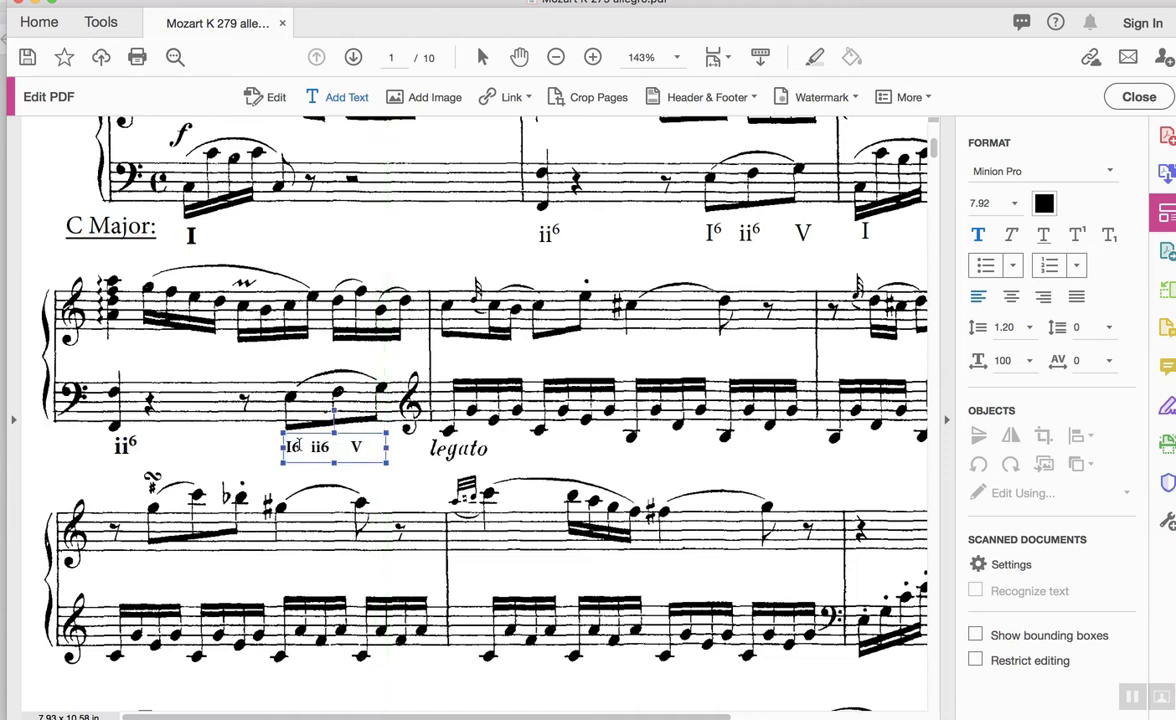
click(313, 447)
click(364, 447)
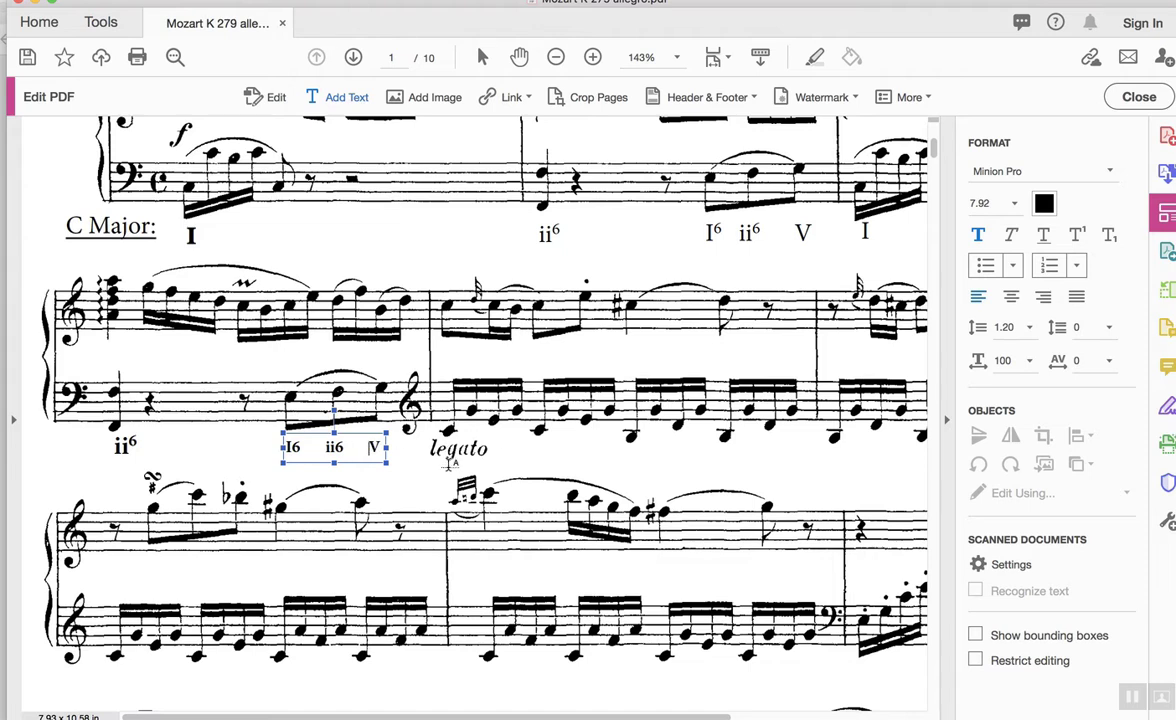
Make both 6s in the copied label superscript and set the text size to 12.
double_click(292, 447)
click(1076, 234)
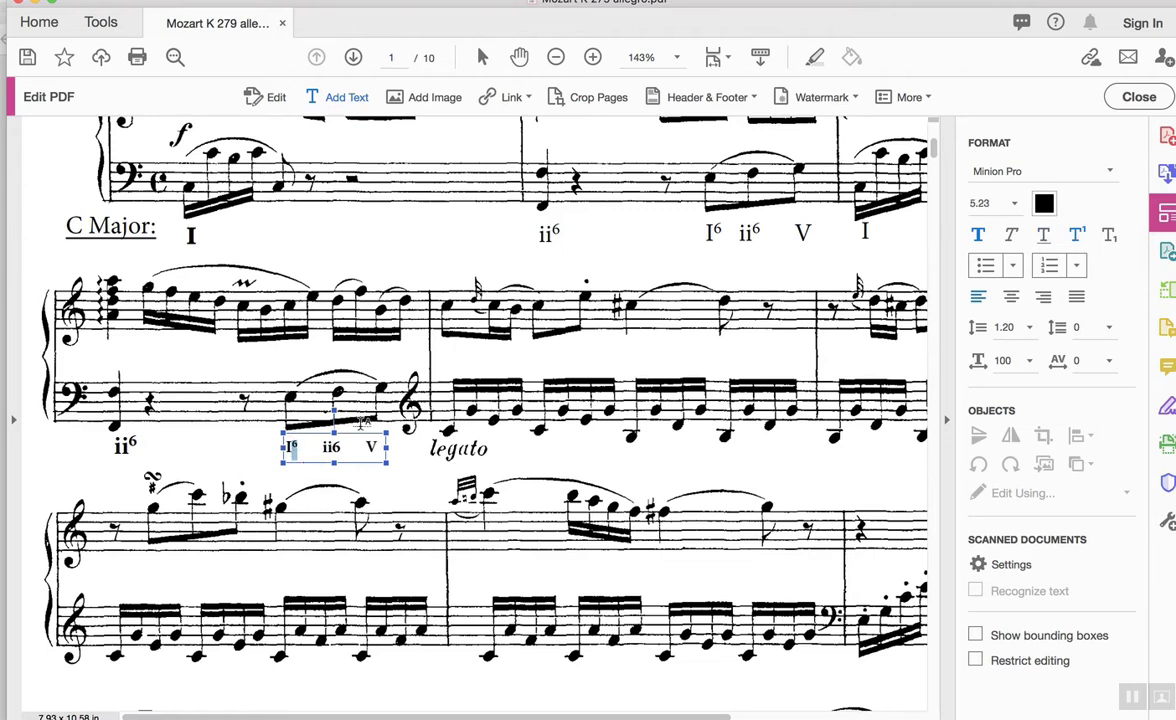
double_click(336, 447)
click(1078, 236)
click(288, 447)
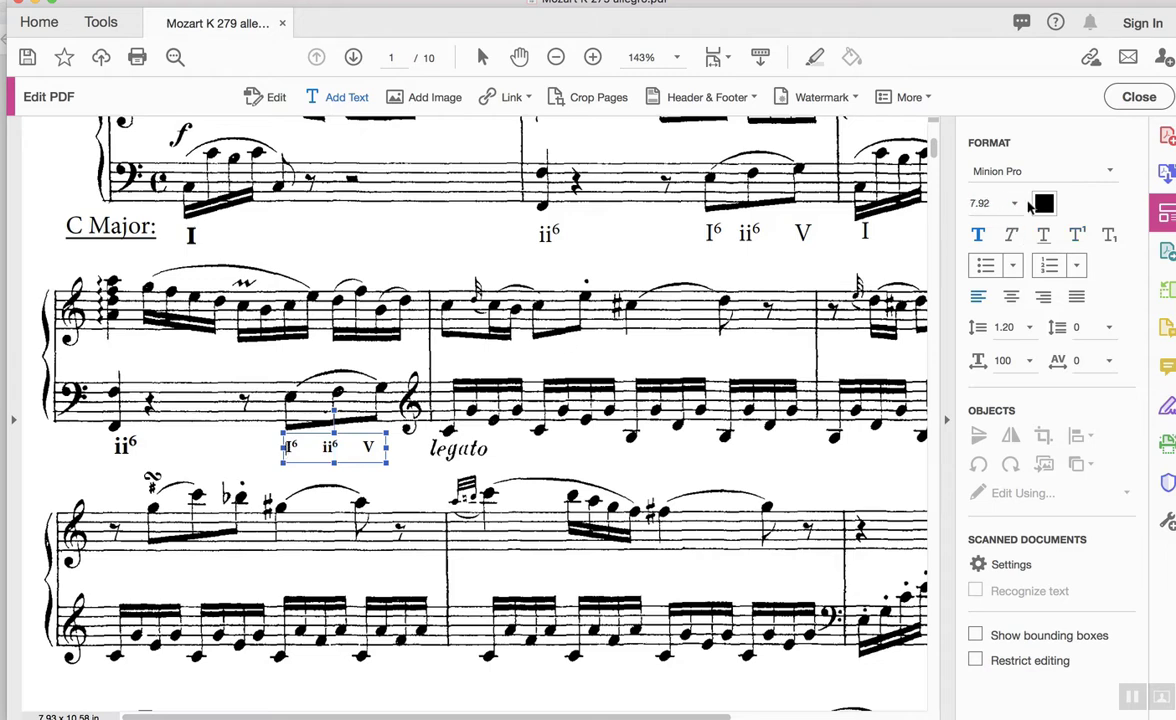
click(1015, 203)
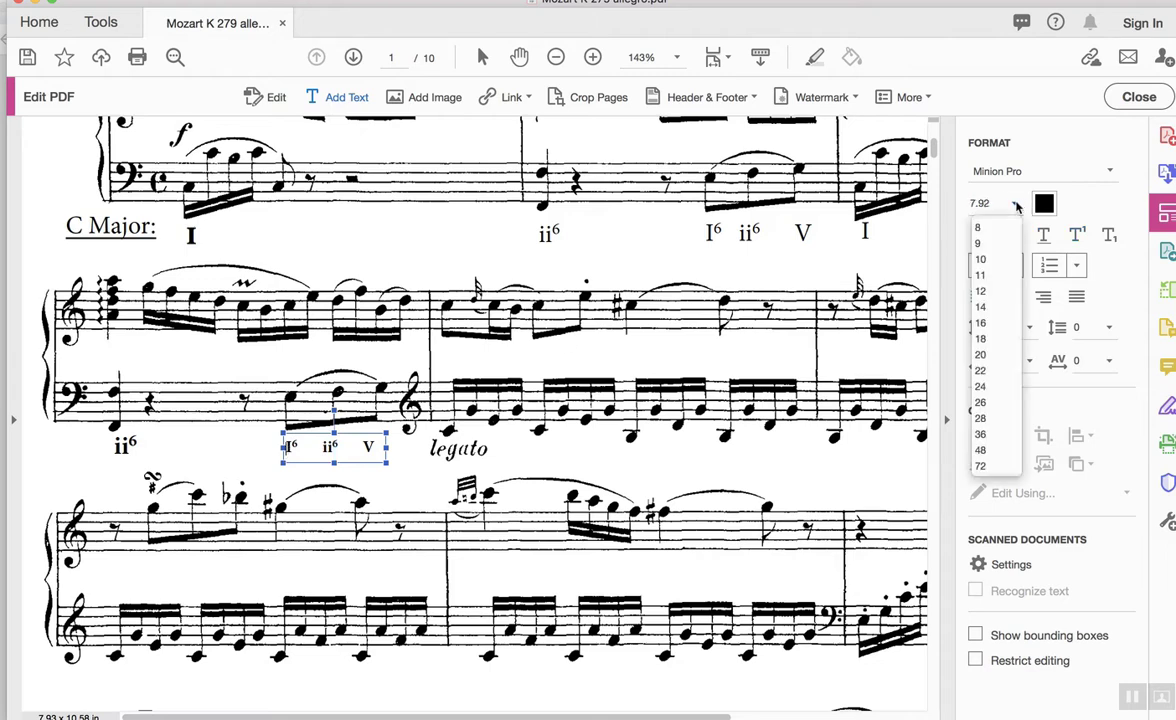
click(981, 291)
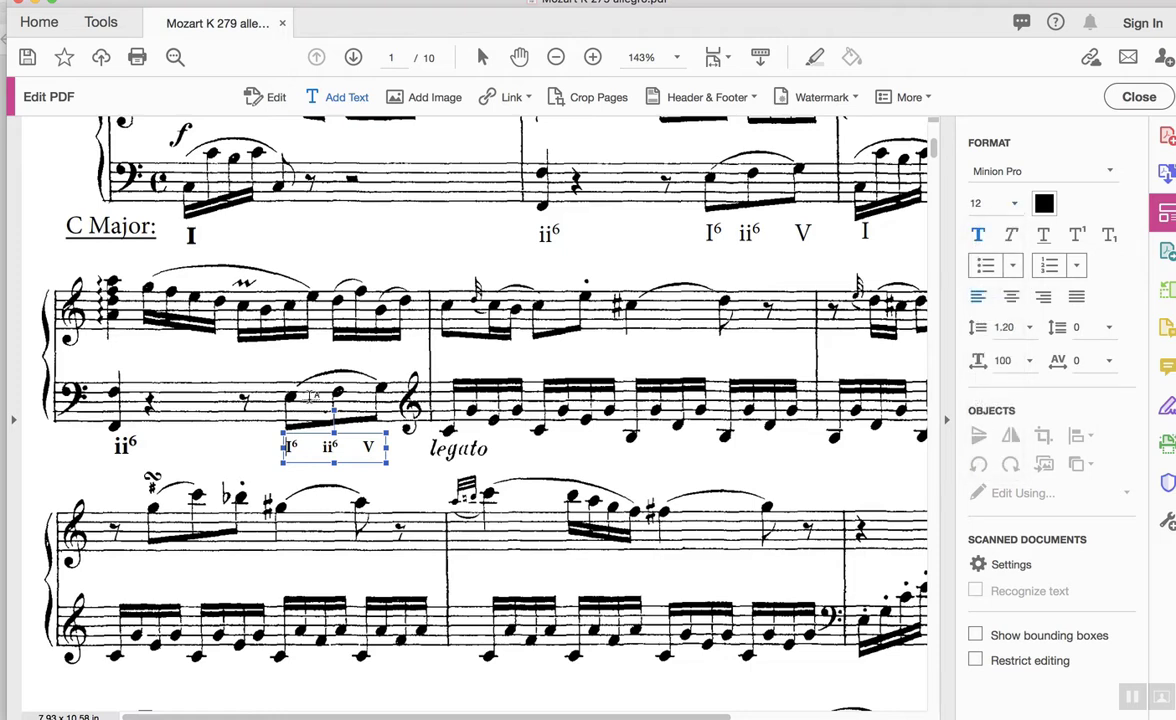
Set the copied label's text to size 12 and widen its box so it fits one line.
drag(286, 447, 378, 448)
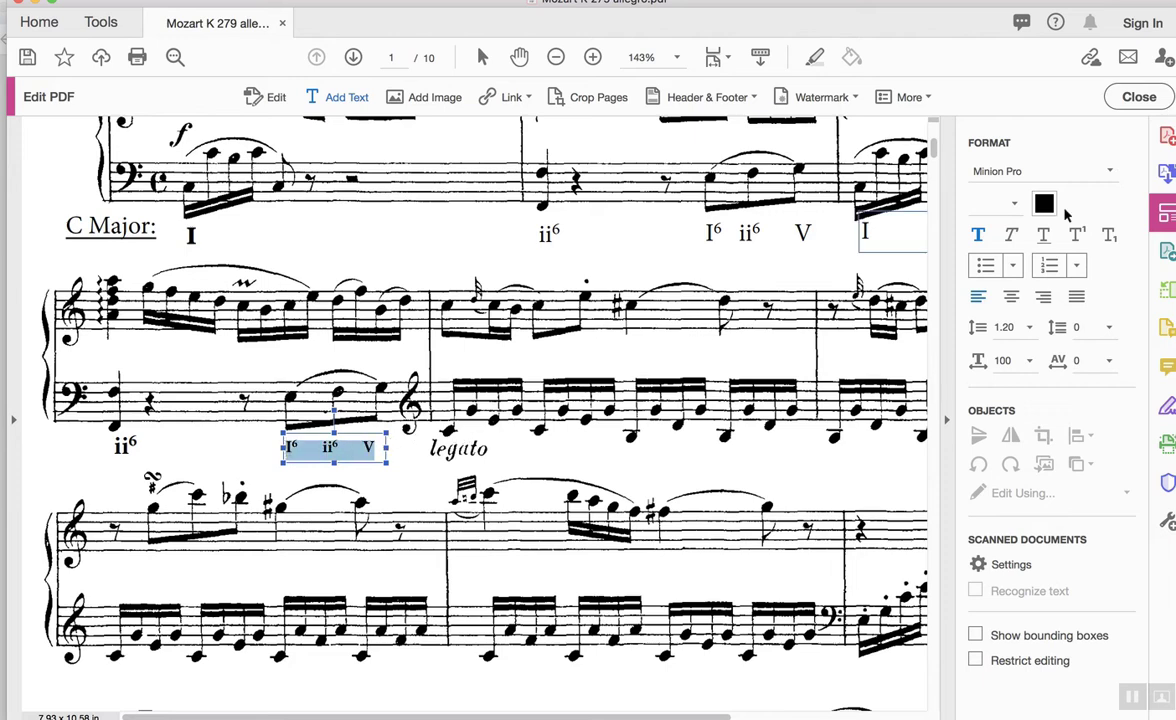
click(1014, 203)
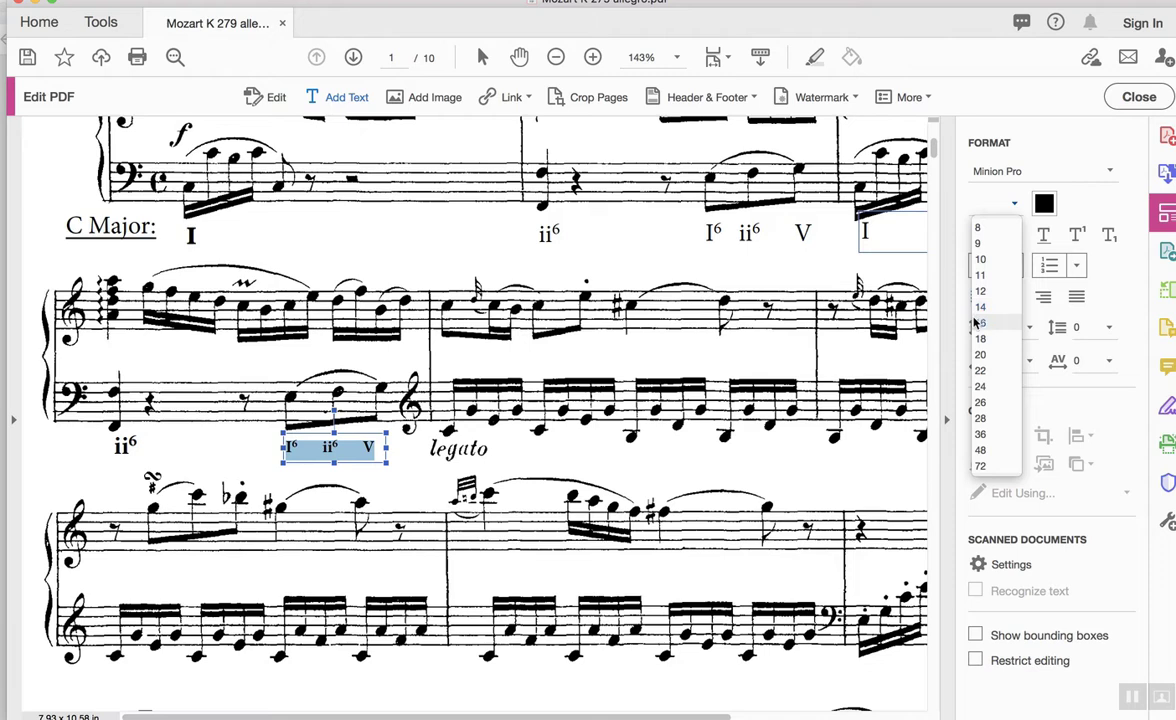
click(989, 292)
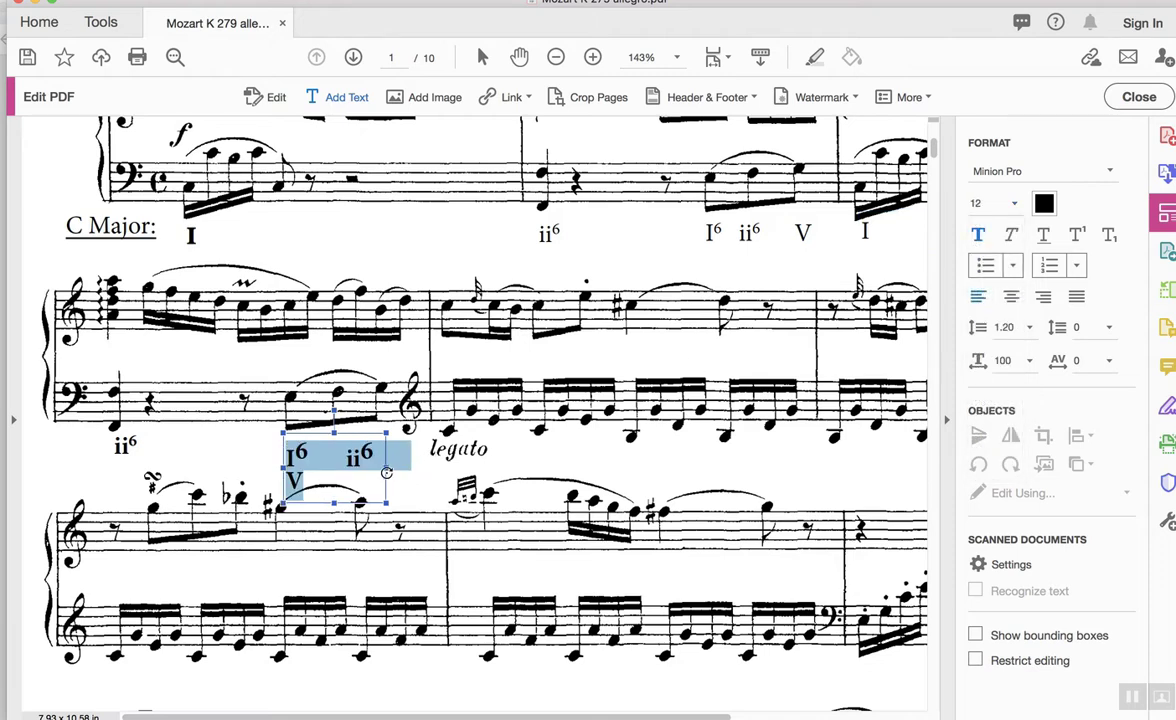
drag(387, 469, 422, 468)
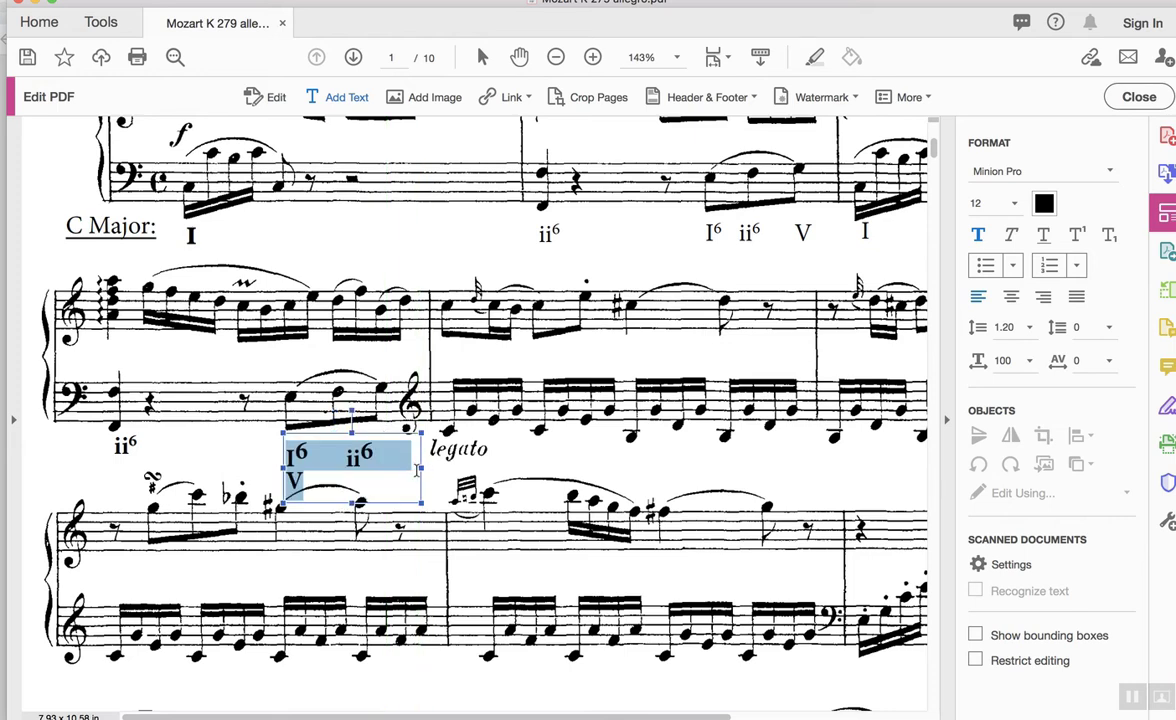
drag(421, 469, 457, 467)
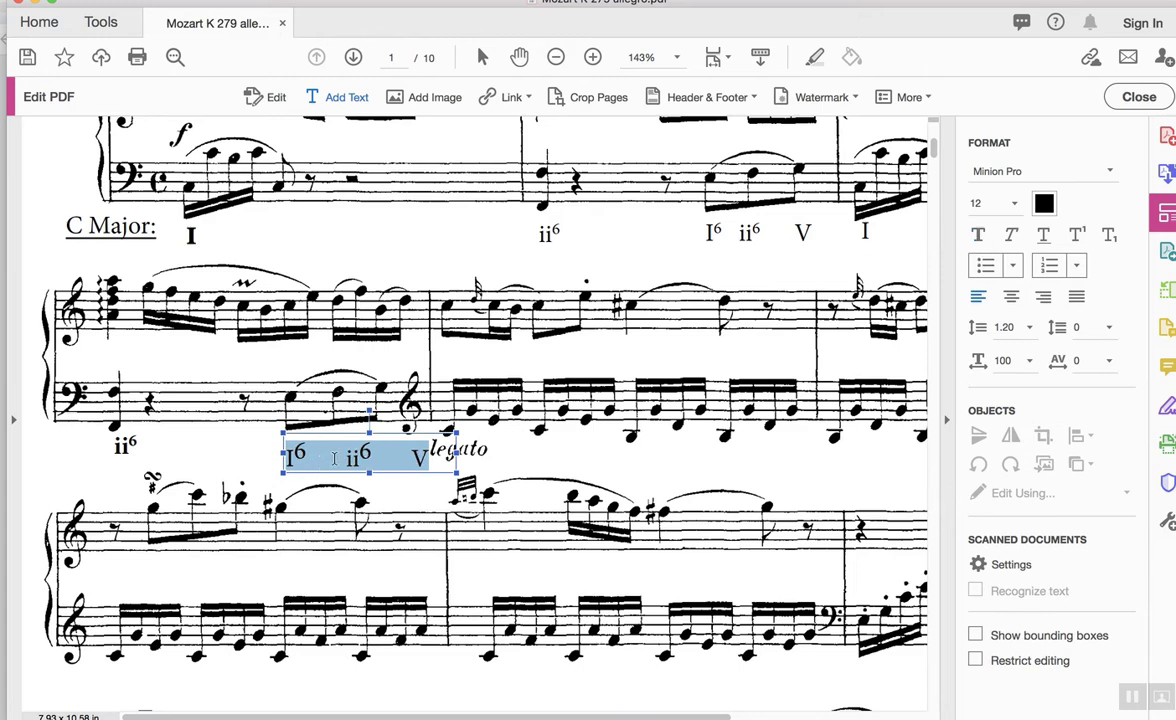
Delete the extra spaces between I6, ii6 and V in the copied label.
click(334, 458)
key(BackSpace)
key(BackSpace)
key(BackSpace)
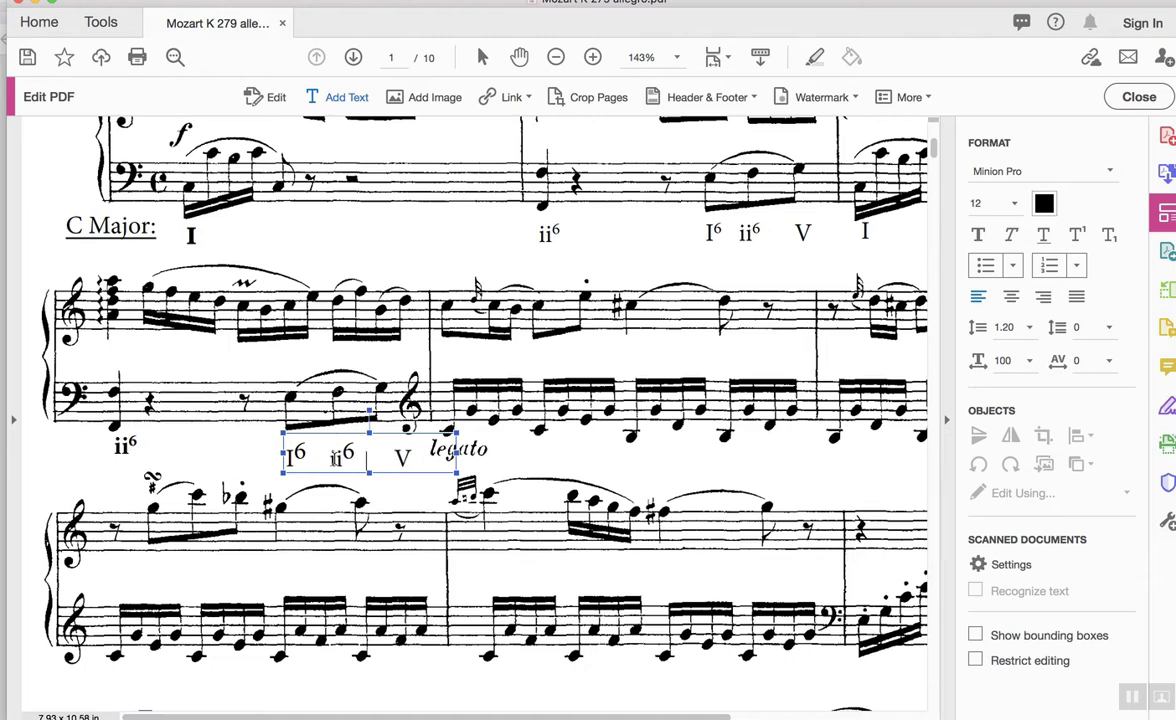
key(BackSpace)
key(BackSpace)
key(BackSpace)
key(BackSpace)
click(502, 466)
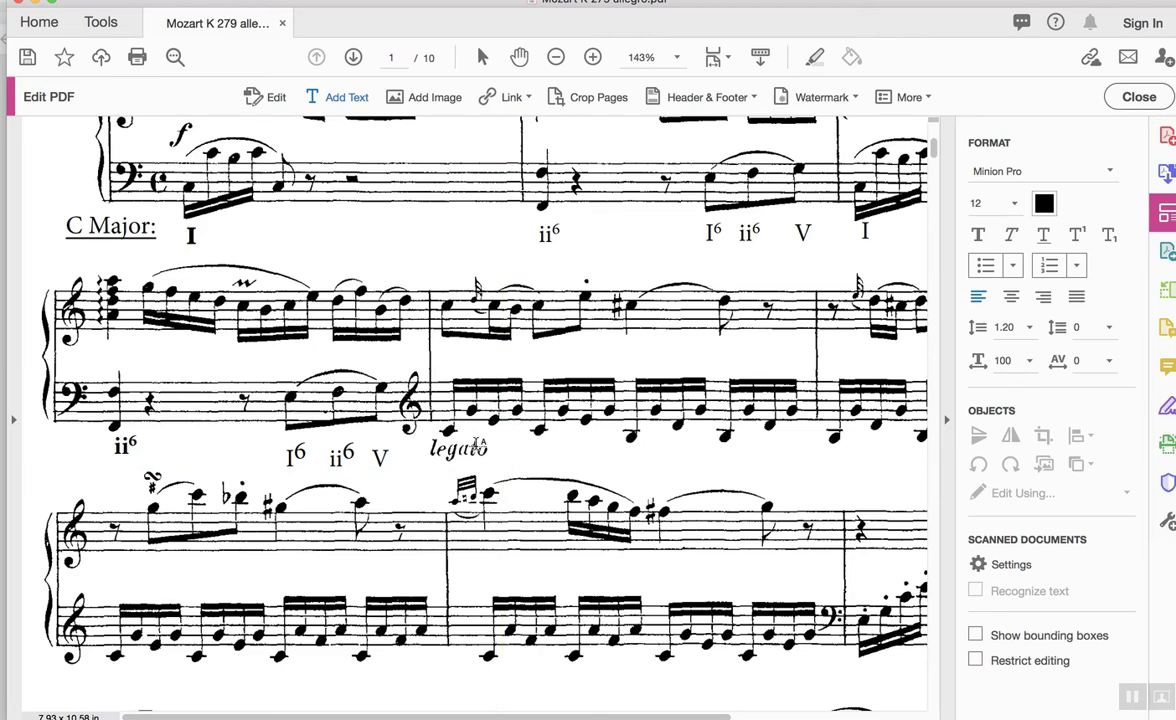
scroll(480, 442, down, 2)
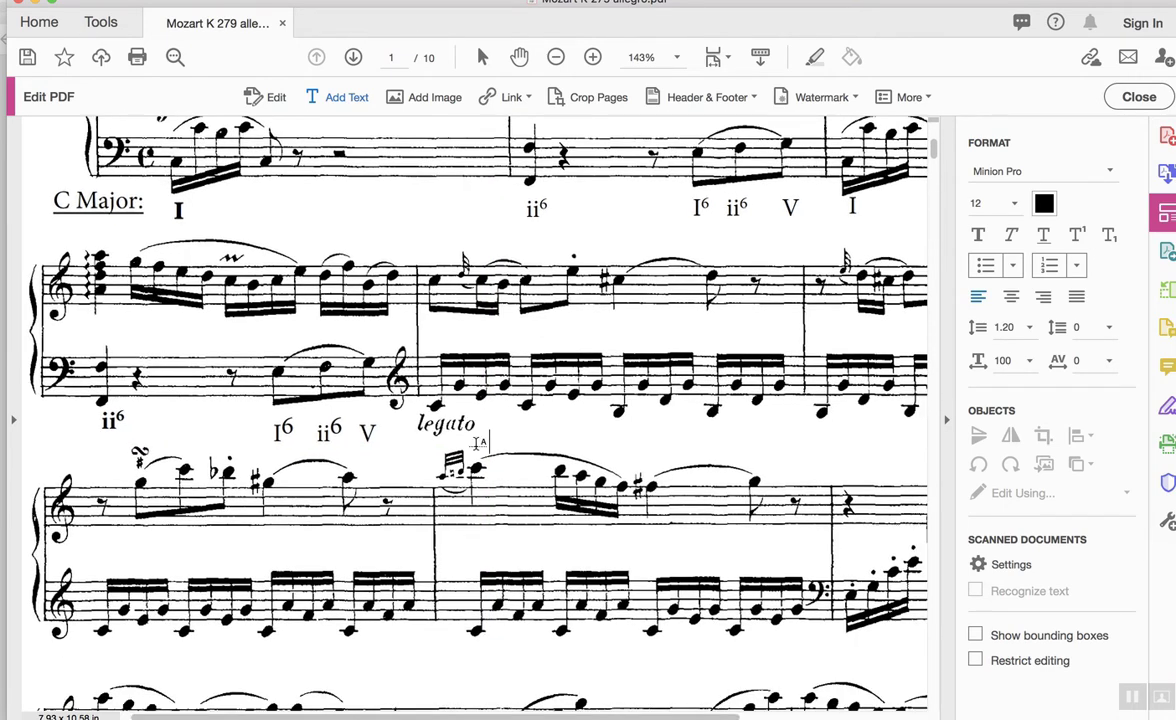
scroll(480, 442, down, 4)
scroll(480, 442, right, 5)
scroll(478, 443, down, 2)
scroll(478, 443, left, 2)
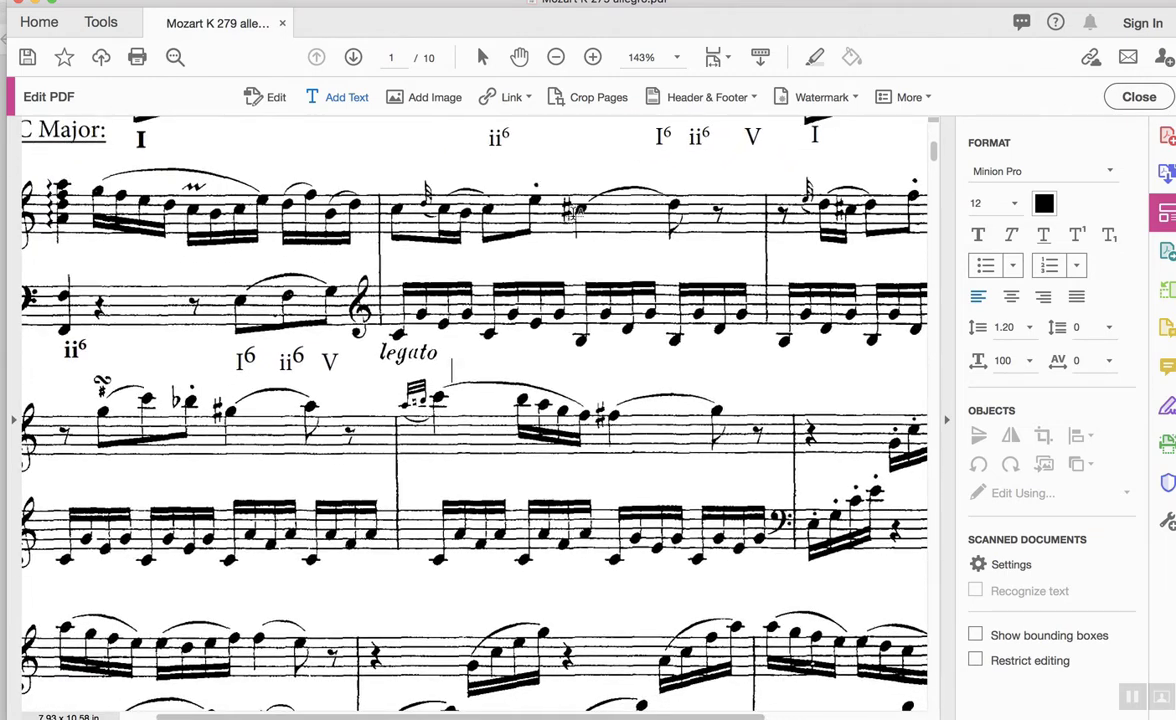
scroll(578, 212, up, 3)
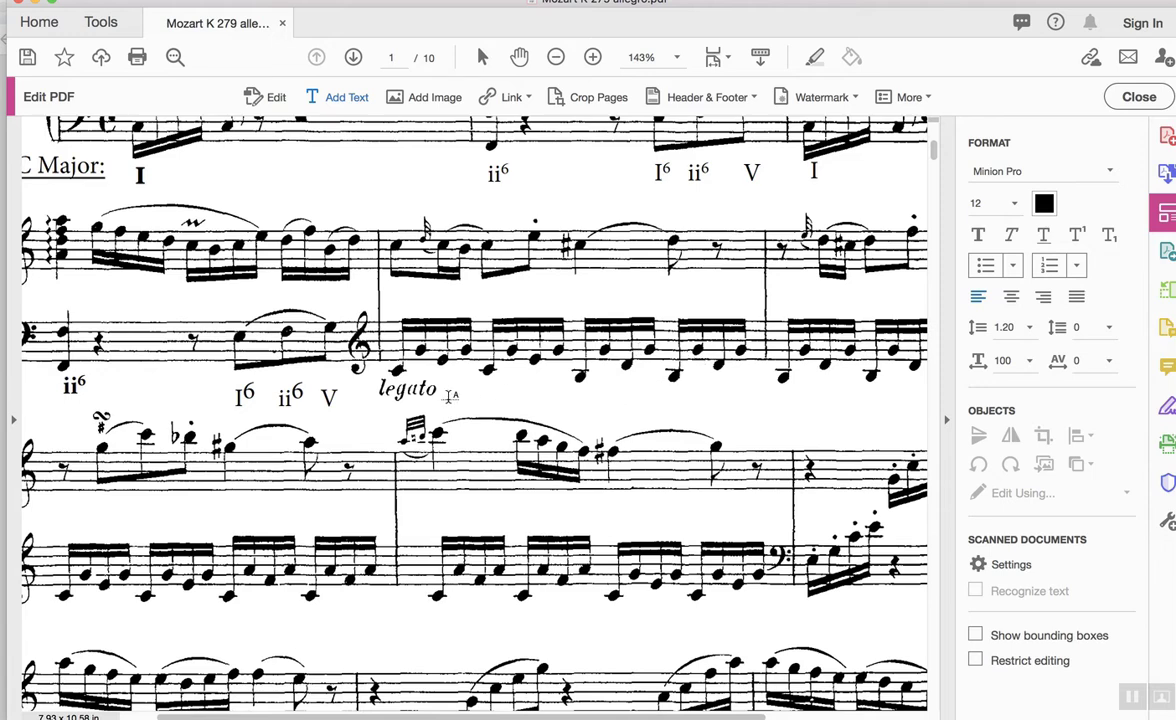
Narrow the I6 ii6 V chord label's text box beside legato.
click(396, 402)
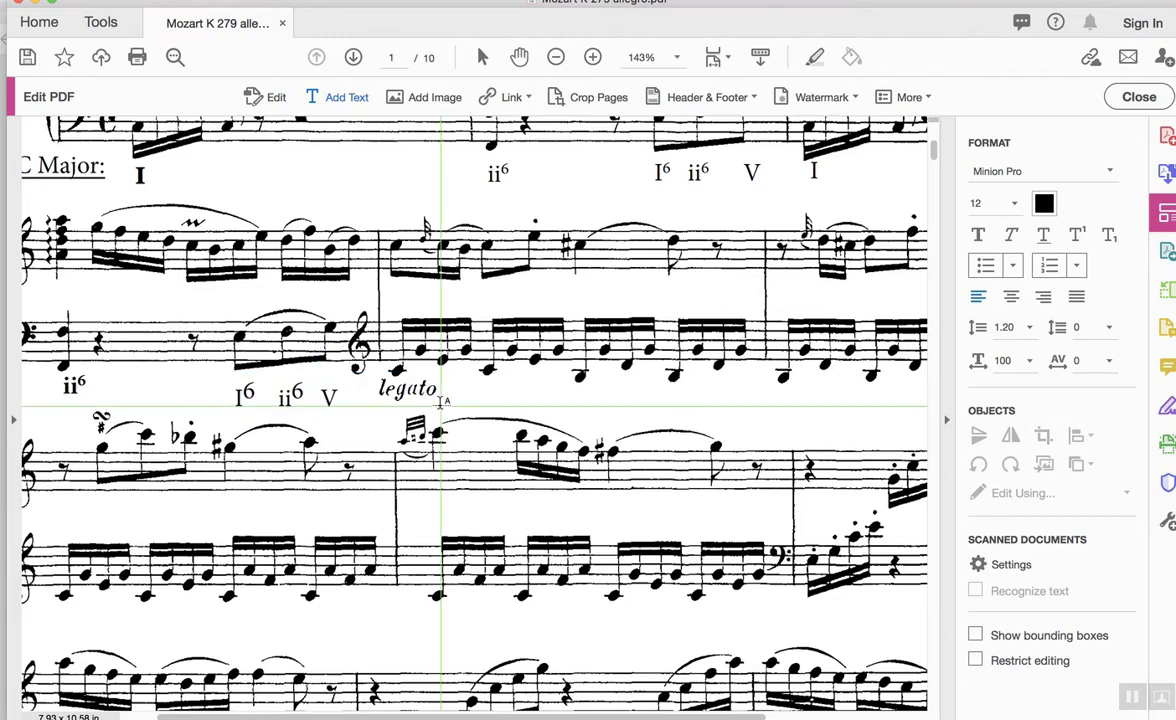
click(401, 398)
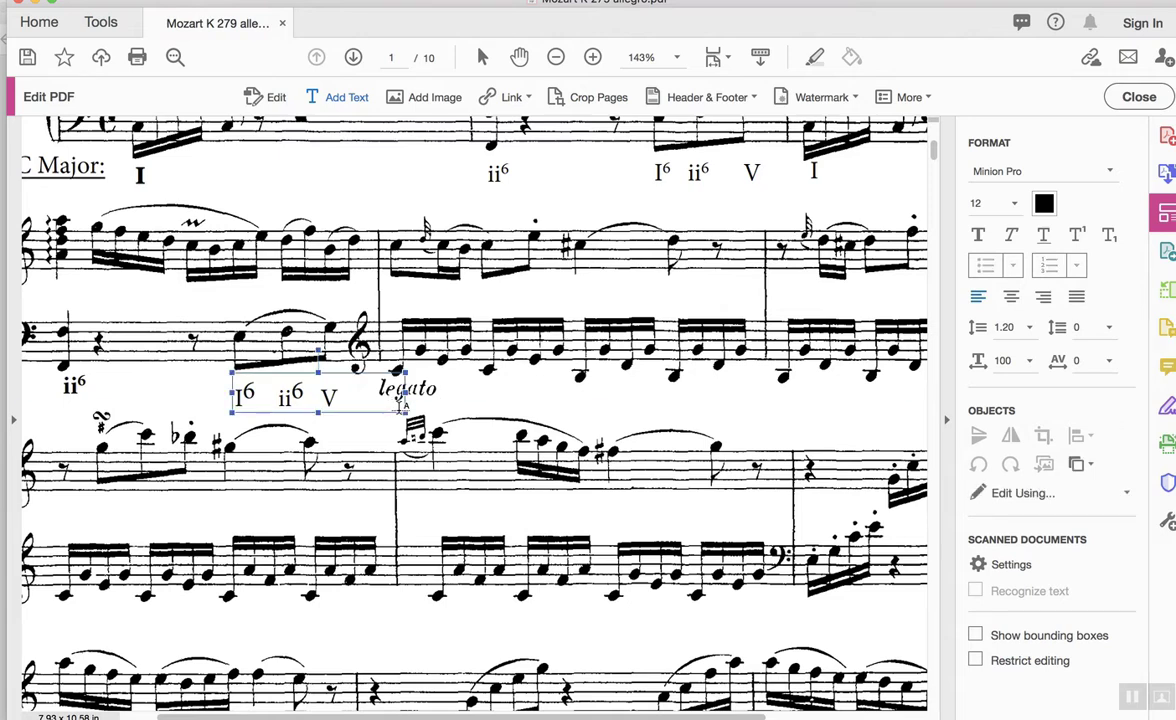
drag(401, 398, 360, 398)
click(395, 400)
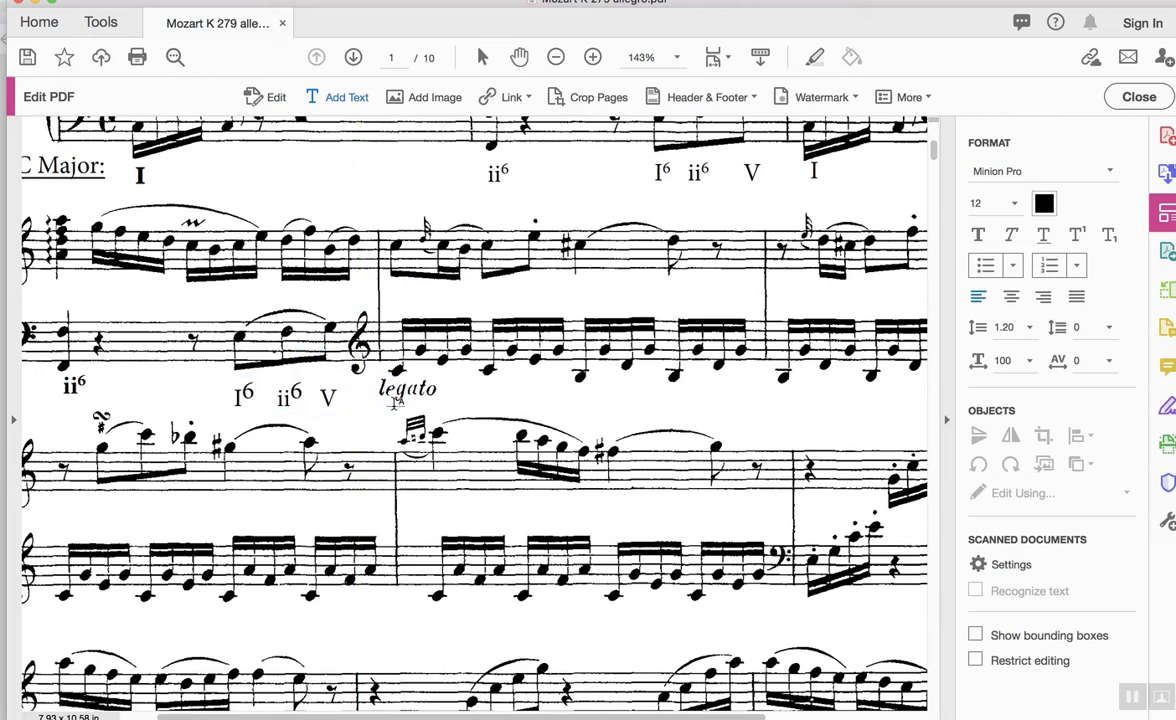
click(584, 397)
Add a V⁶ chord label, with a superscript 6, under the next measure of the bass staff.
click(581, 397)
text(V)
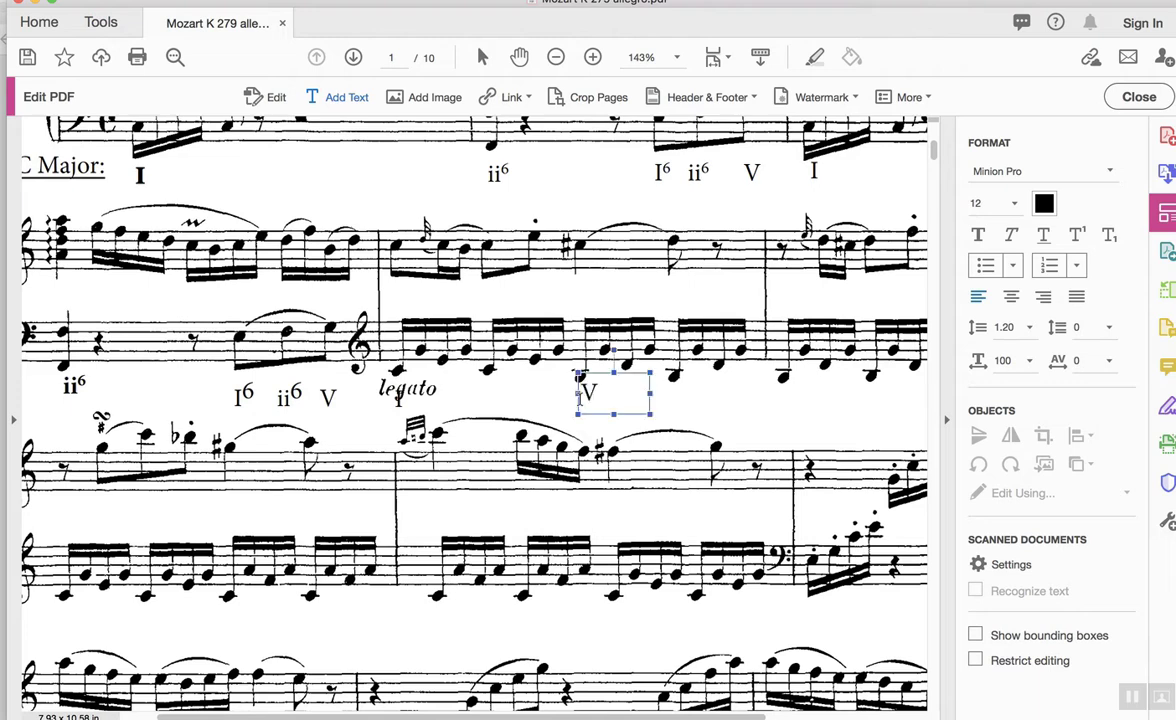
click(1080, 234)
text(6)
click(694, 412)
scroll(695, 415, right, 5)
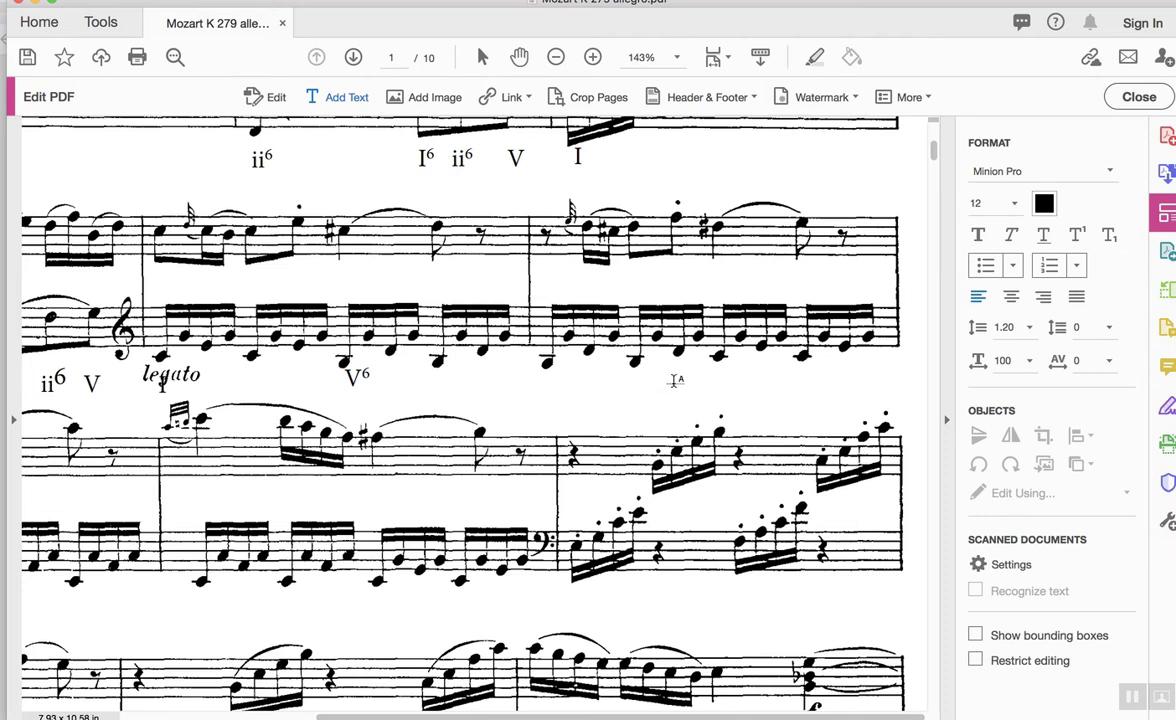
Add a (V⁶₅) chord label after V⁶, with superscript 6 and subscript 5.
click(676, 380)
text((V)
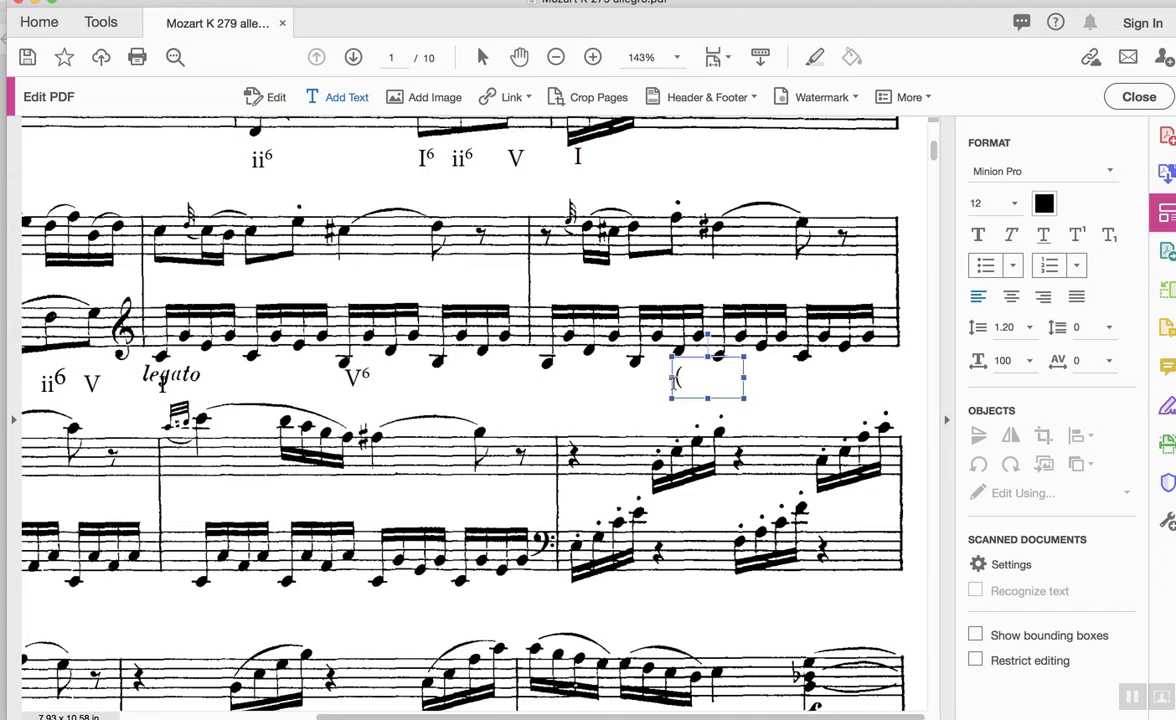
click(1076, 235)
text(65)
click(1109, 236)
text())
click(781, 405)
click(730, 378)
click(786, 363)
Add an I chord label beside (V⁶₅) and align both with the other labels.
click(785, 365)
text(I)
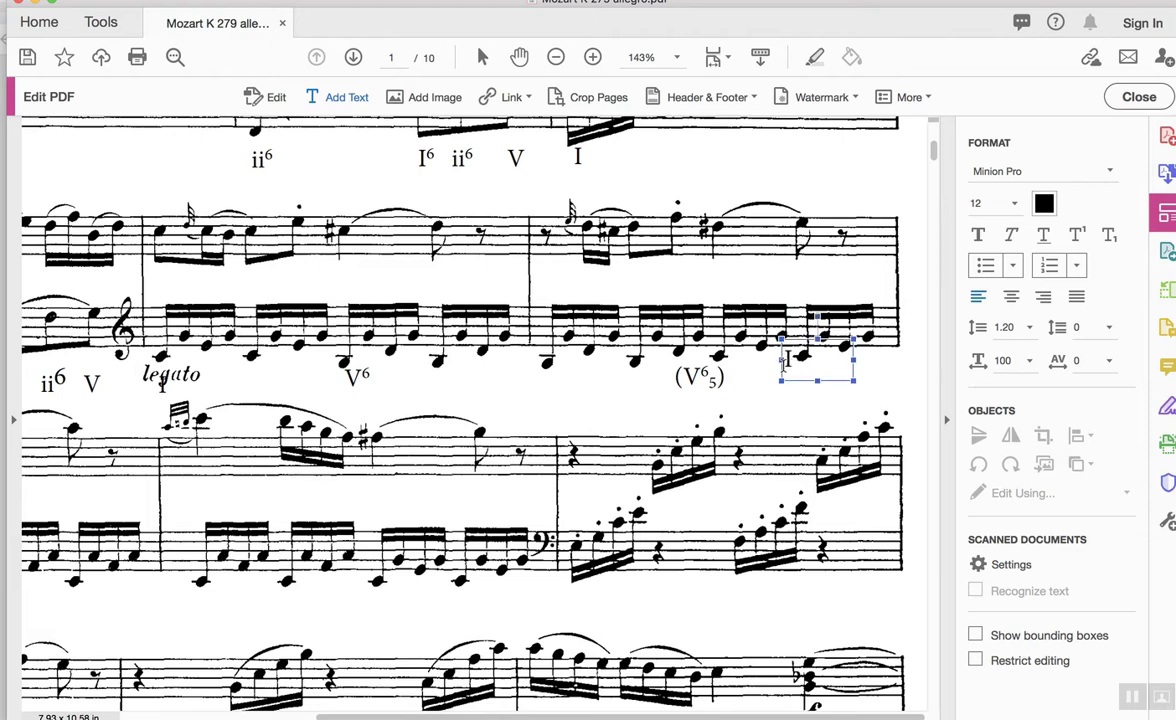
drag(785, 365, 741, 399)
click(672, 376)
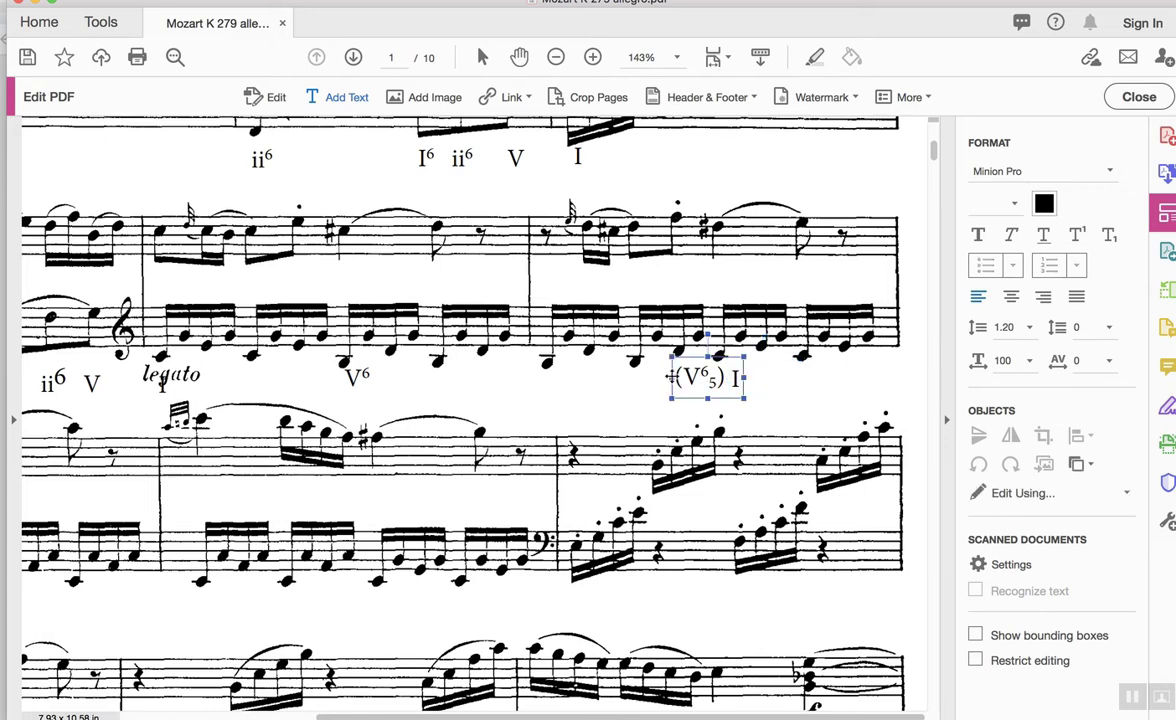
drag(688, 356, 669, 356)
click(887, 355)
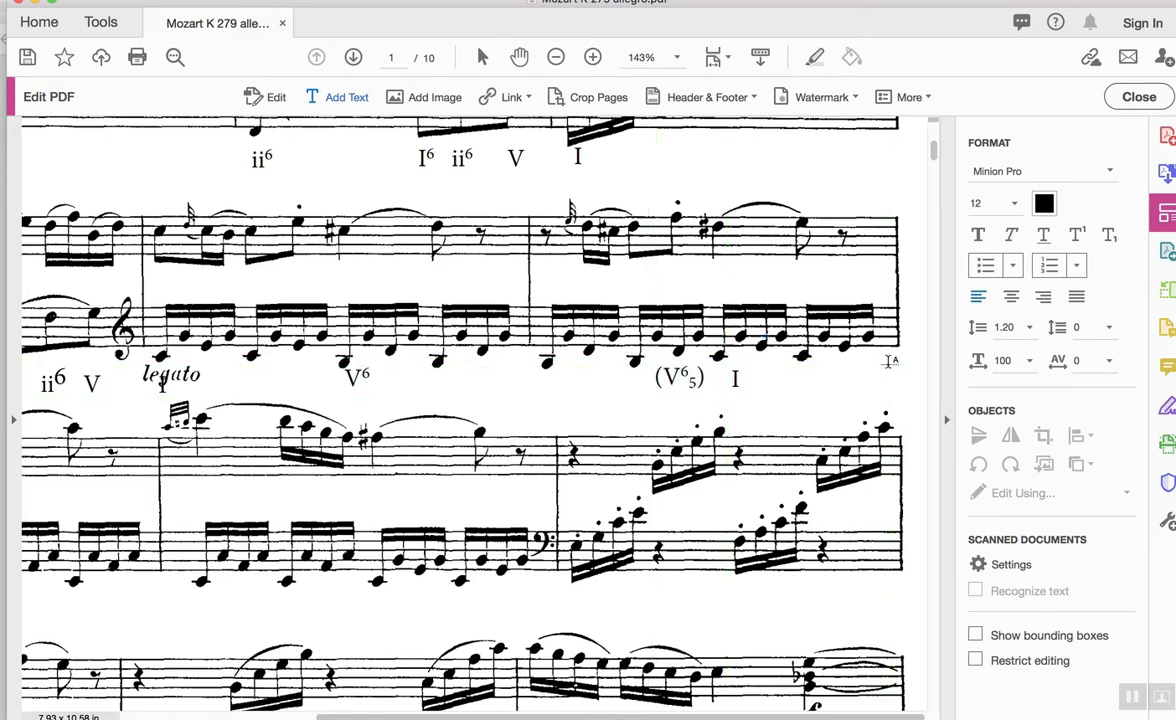
scroll(888, 360, down, 4)
scroll(888, 362, left, 5)
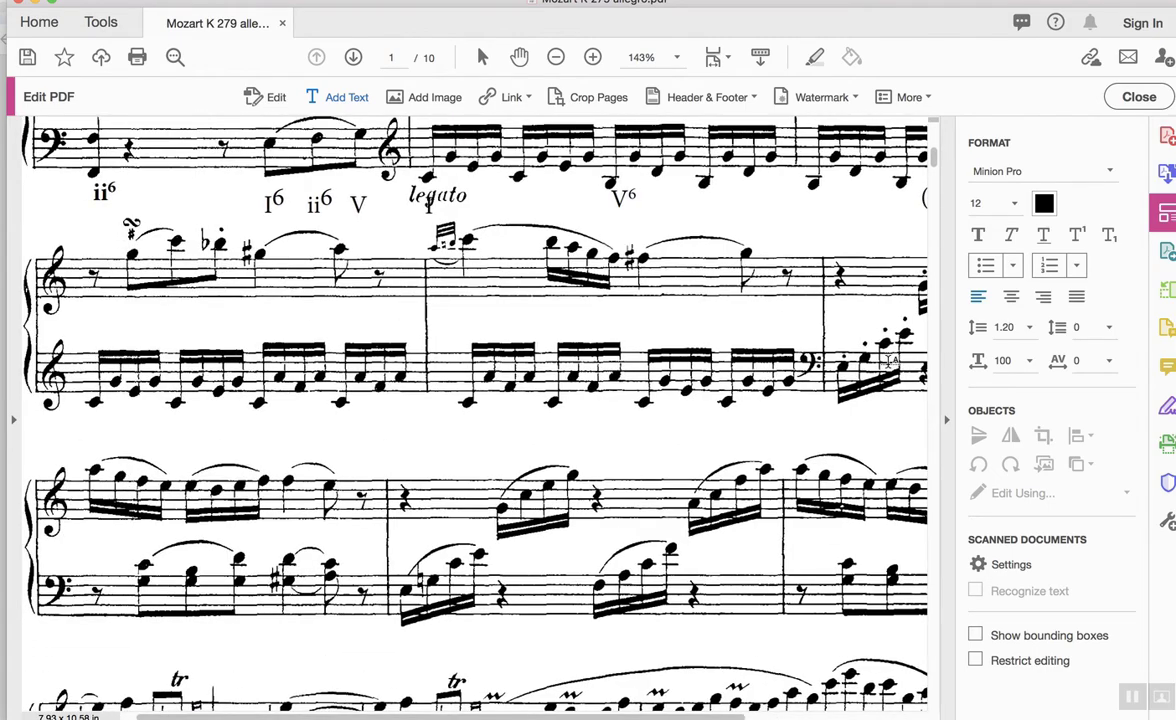
scroll(888, 360, up, 5)
scroll(888, 360, right, 5)
scroll(888, 360, down, 4)
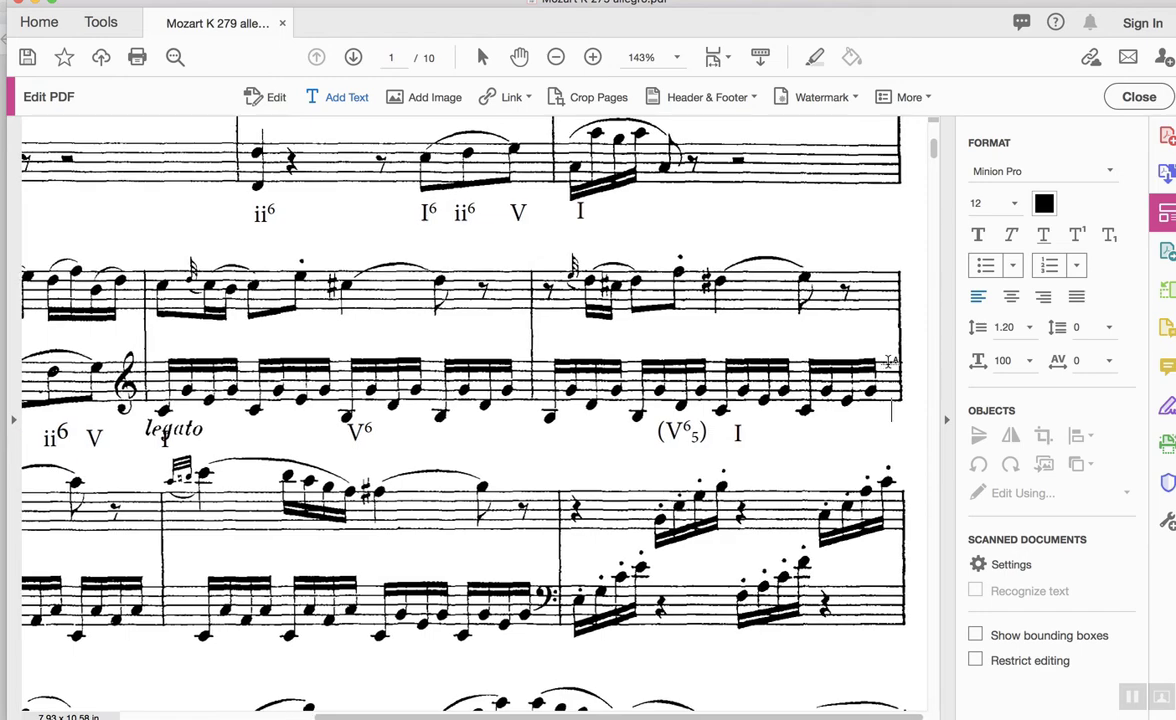
scroll(888, 360, left, 5)
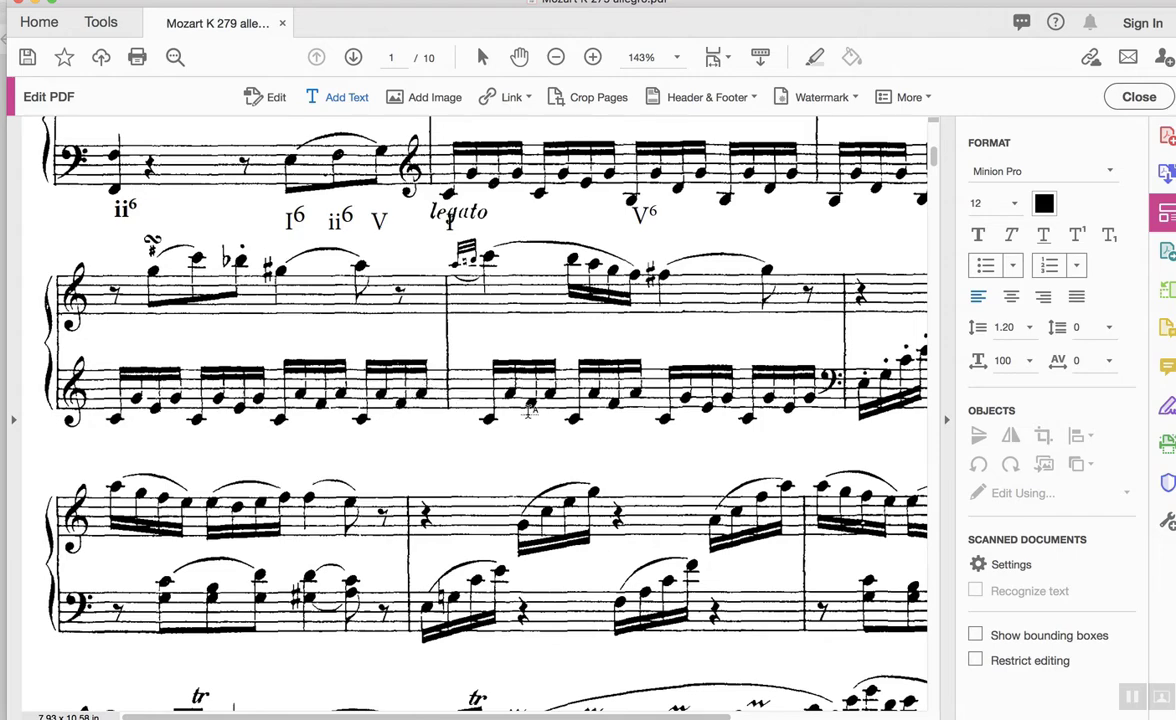
scroll(530, 411, right, 3)
scroll(530, 411, down, 1)
scroll(530, 411, up, 3)
scroll(530, 411, right, 3)
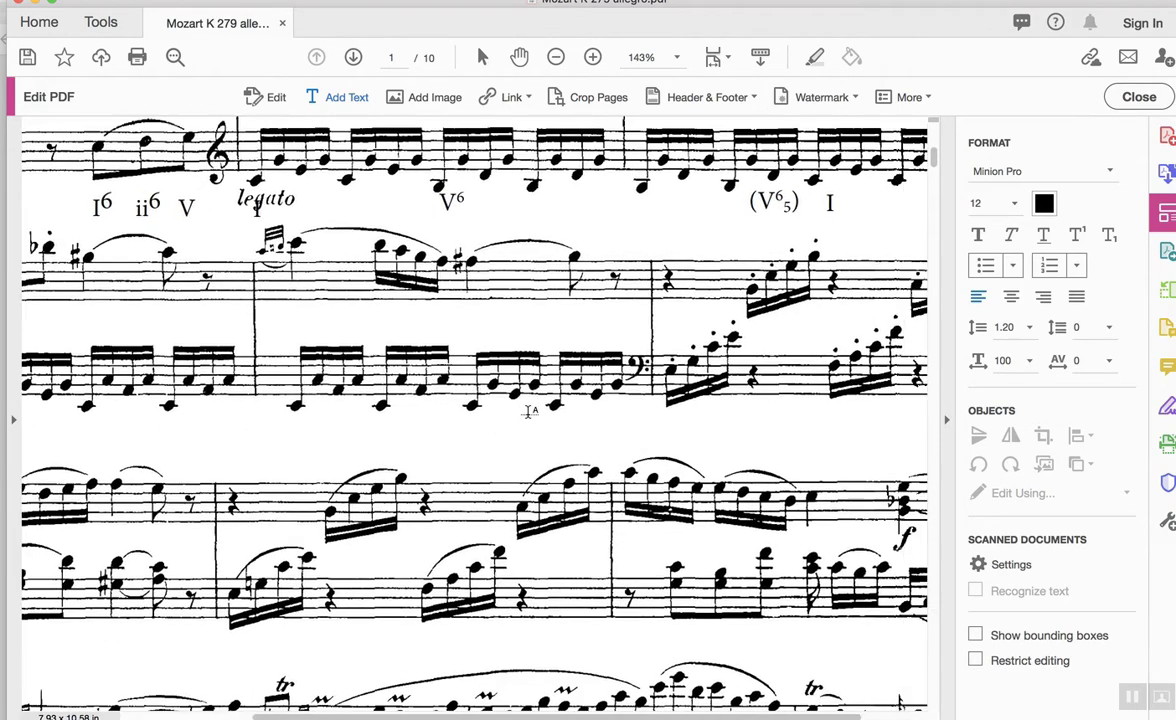
scroll(530, 411, down, 1)
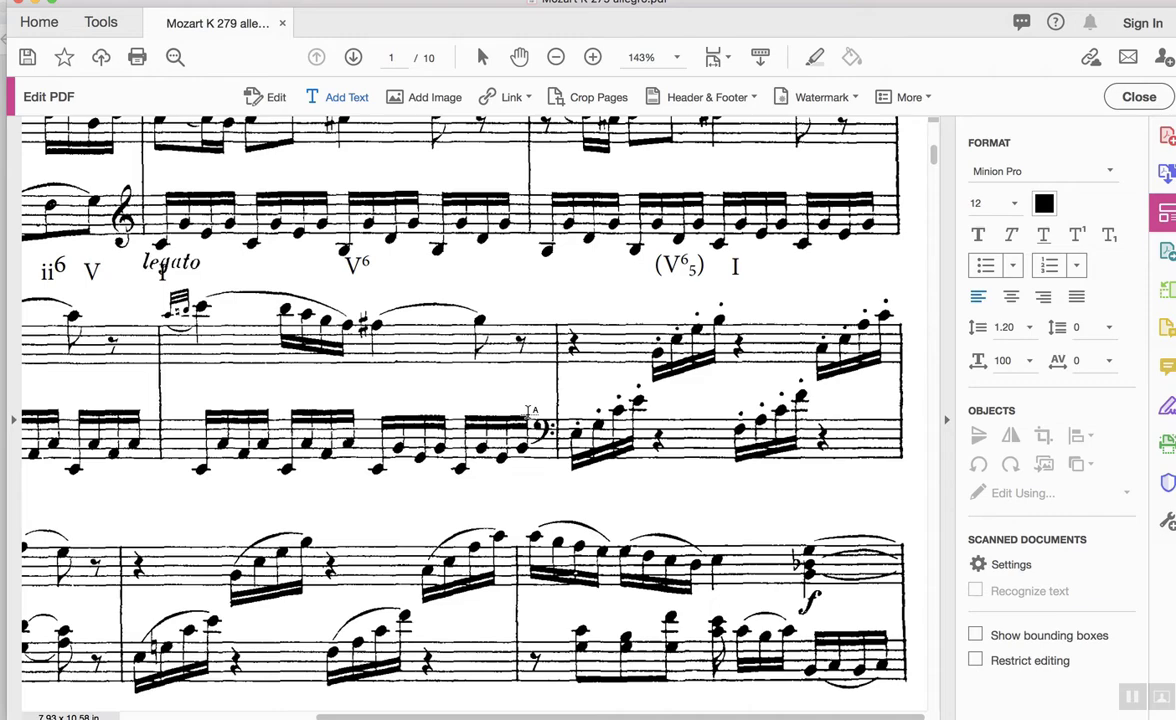
scroll(530, 411, down, 1)
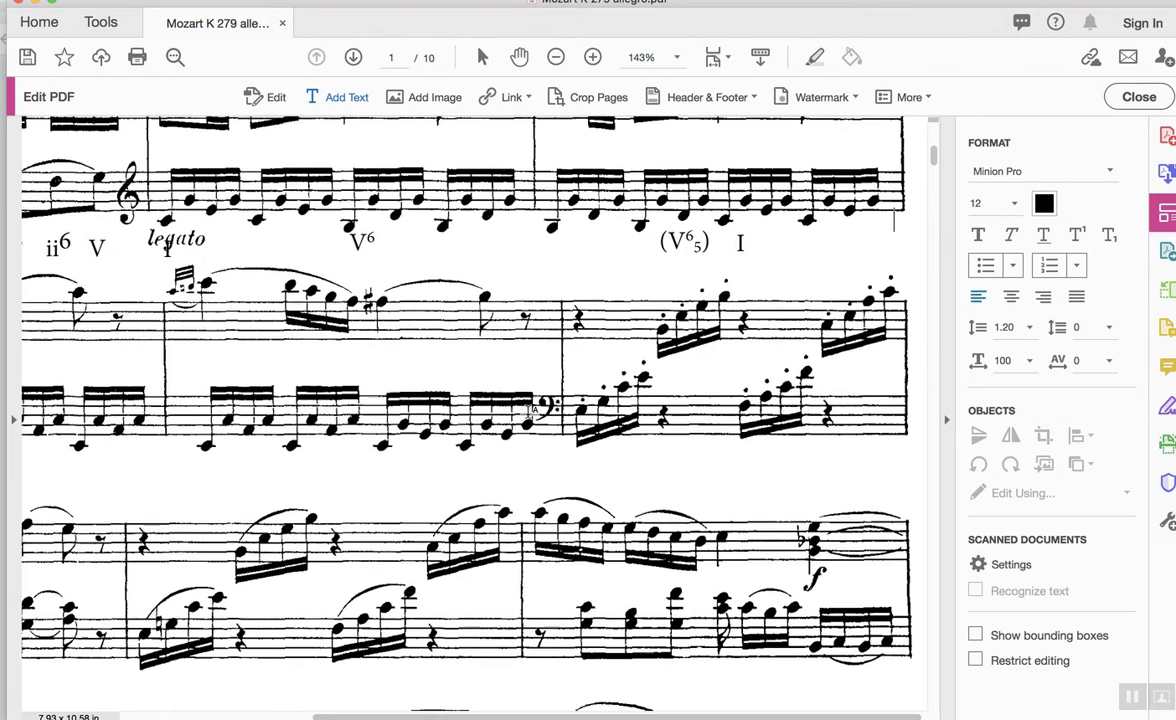
scroll(530, 411, left, 6)
scroll(530, 411, down, 2)
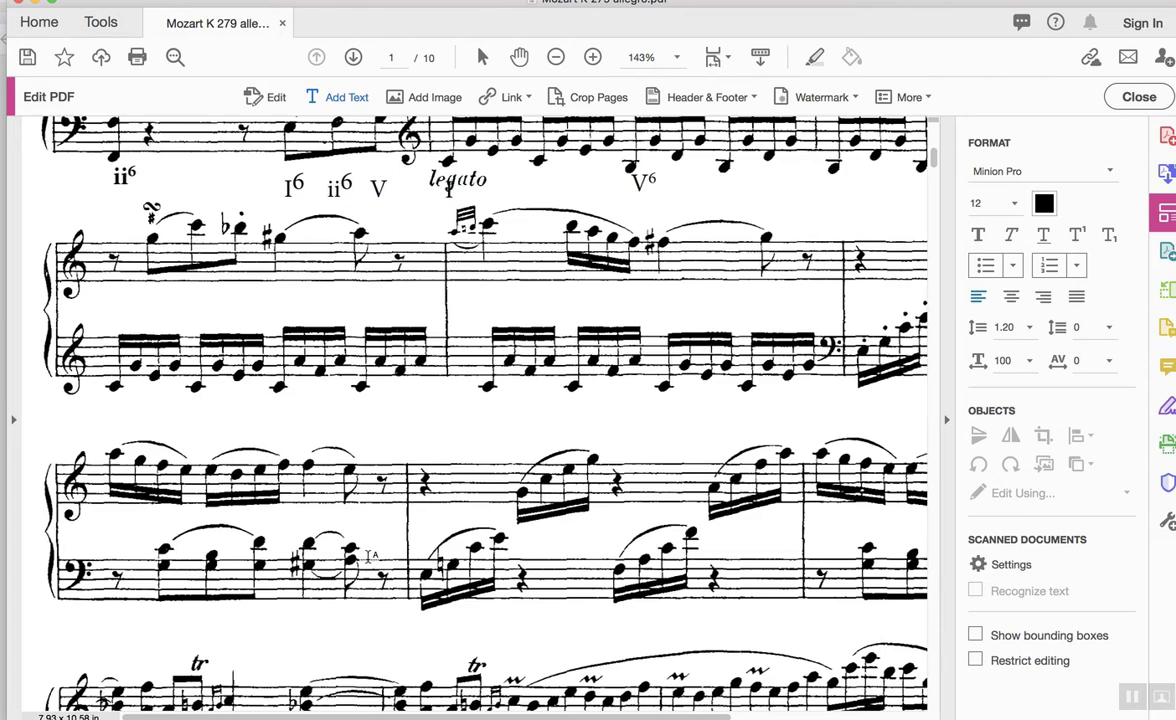
scroll(369, 556, right, 5)
scroll(369, 556, down, 1)
scroll(369, 556, right, 2)
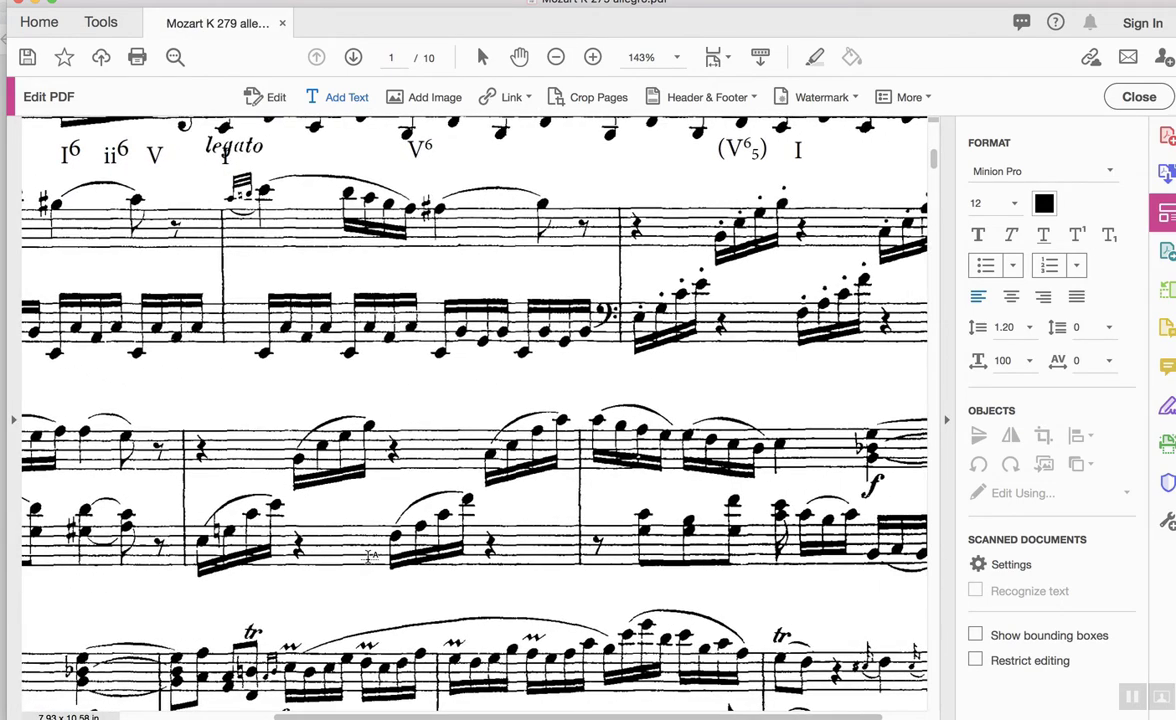
scroll(369, 556, down, 2)
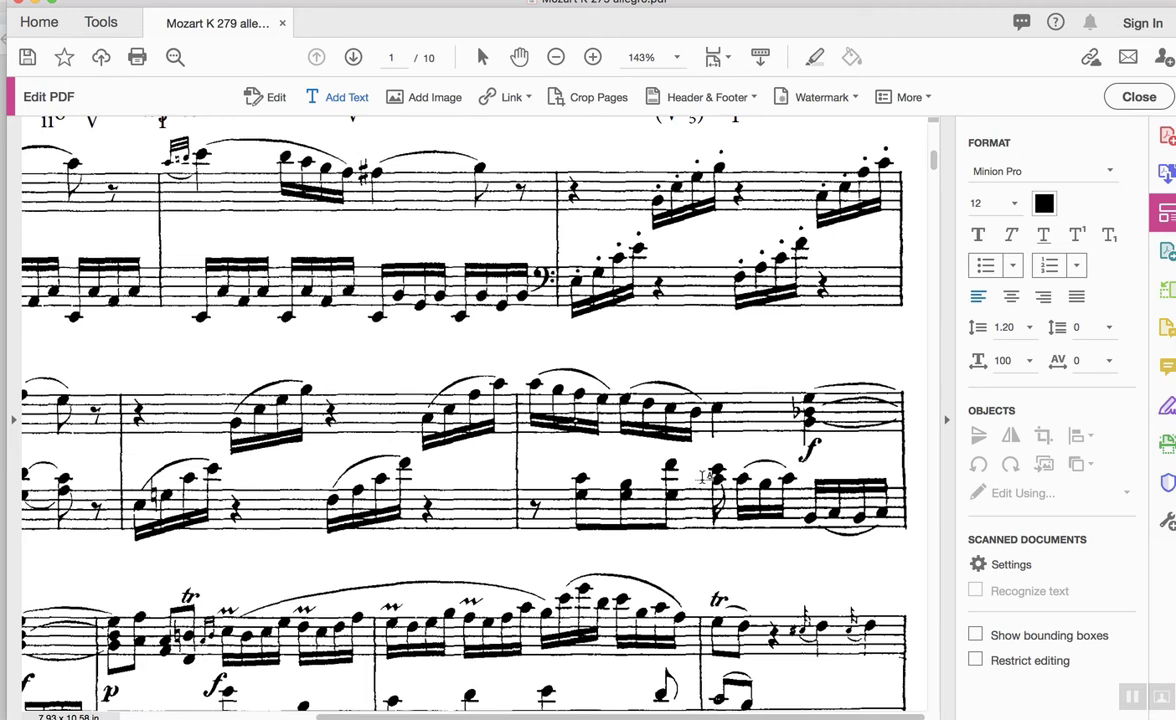
Place the text 'PAC in I' above the middle measure of the third system.
click(669, 366)
text(PAC)
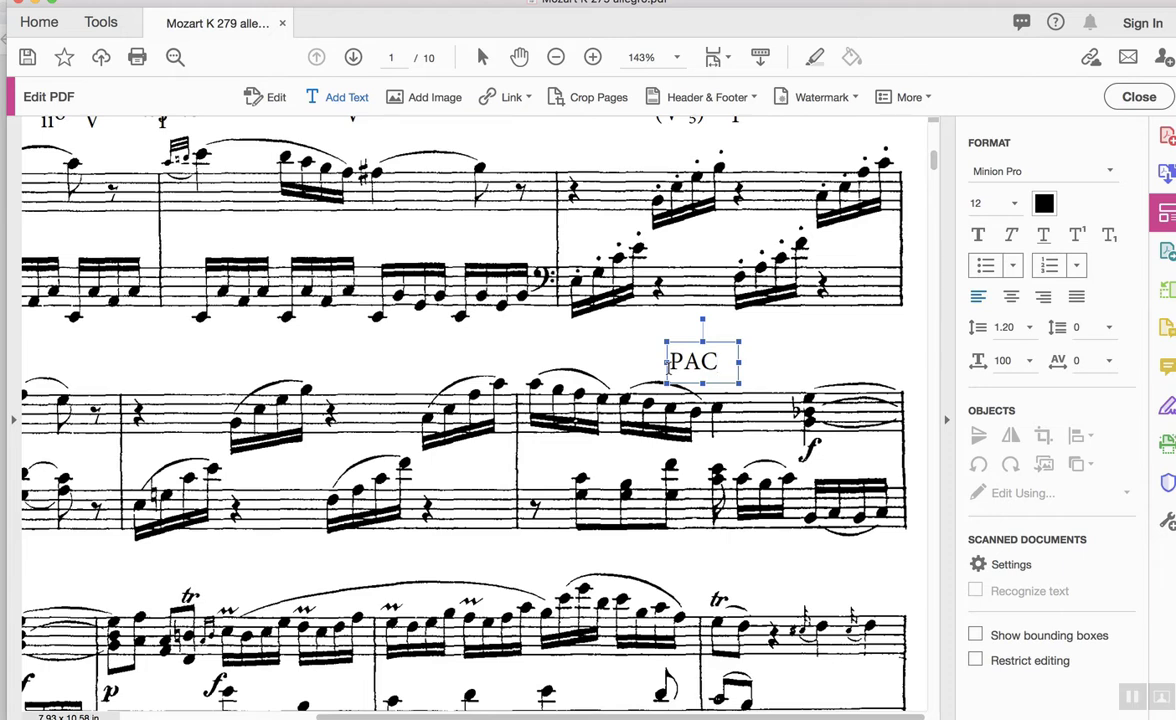
text(n I)
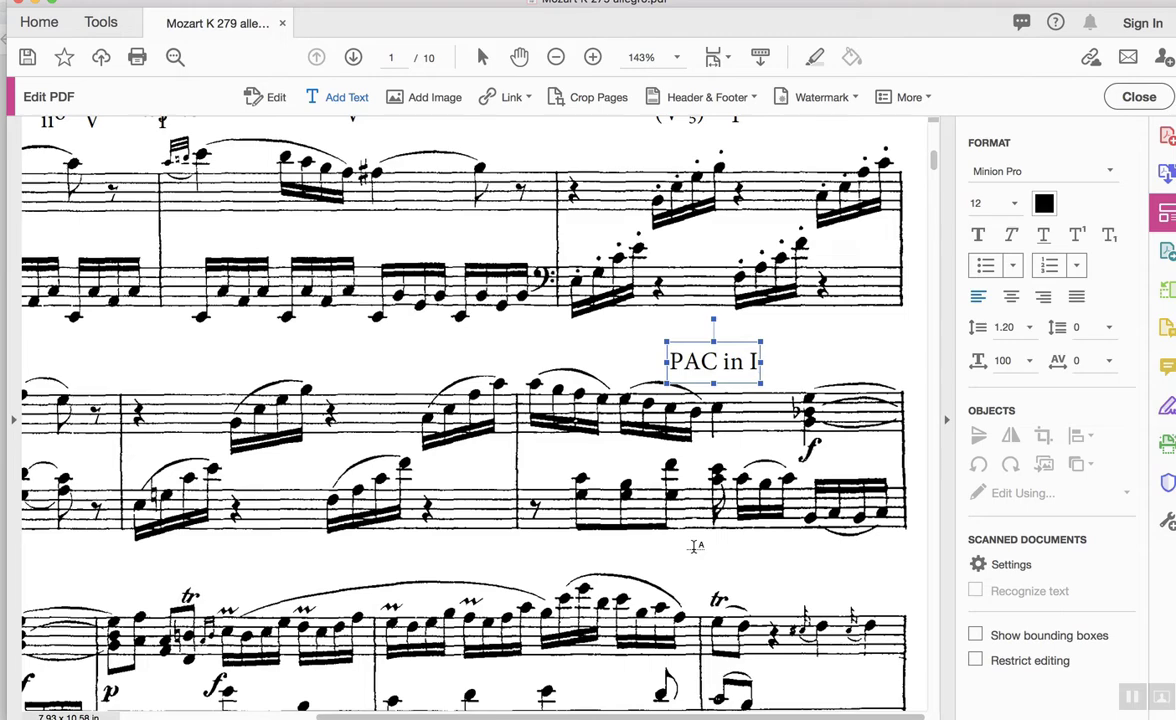
key(Escape)
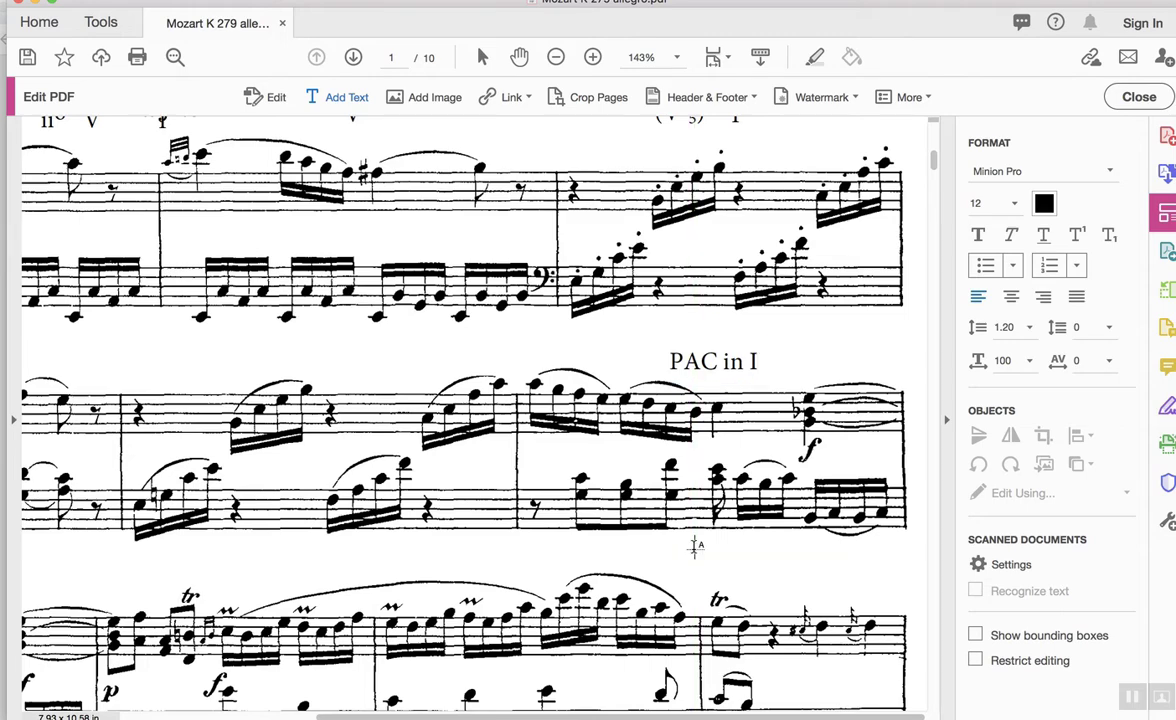
click(694, 546)
scroll(694, 546, down, 2)
scroll(694, 546, left, 1)
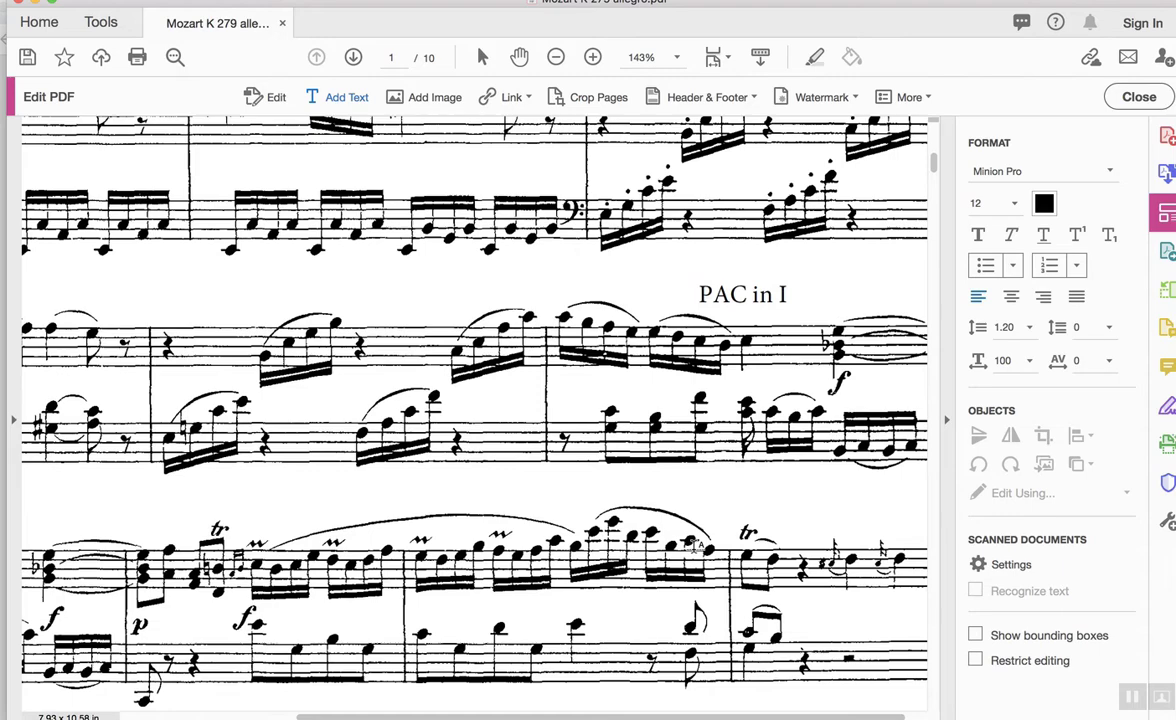
scroll(697, 546, right, 2)
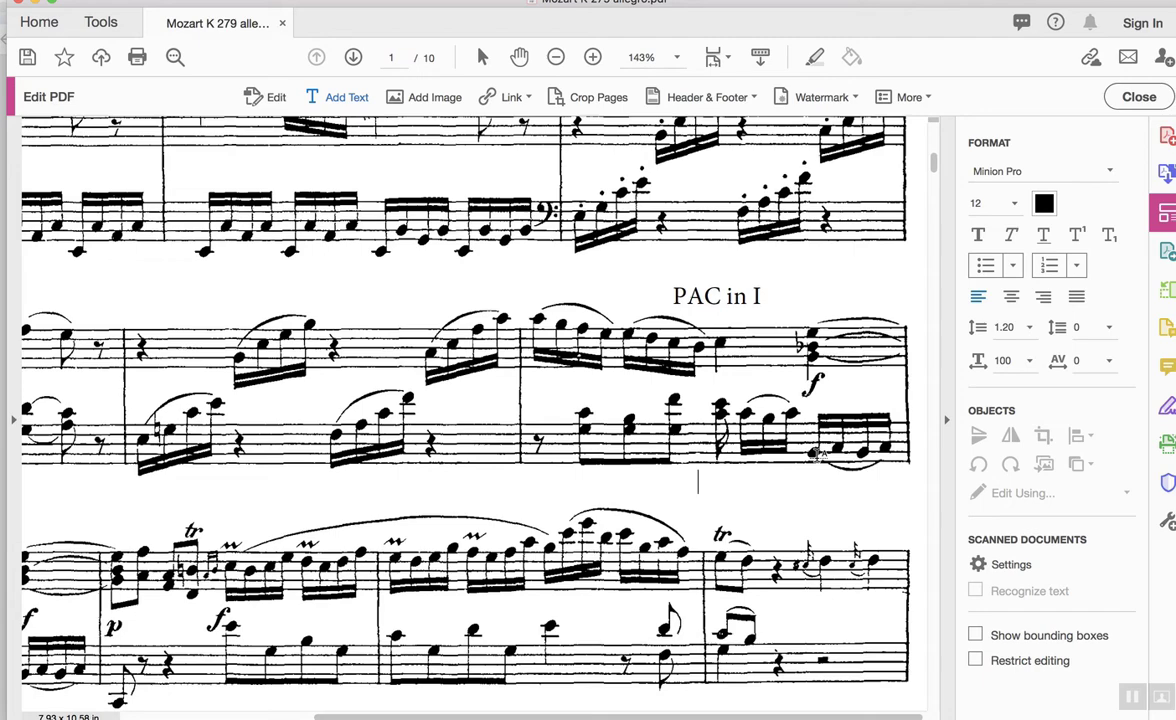
scroll(816, 452, down, 1)
scroll(816, 452, left, 1)
scroll(819, 455, down, 1)
scroll(819, 455, left, 5)
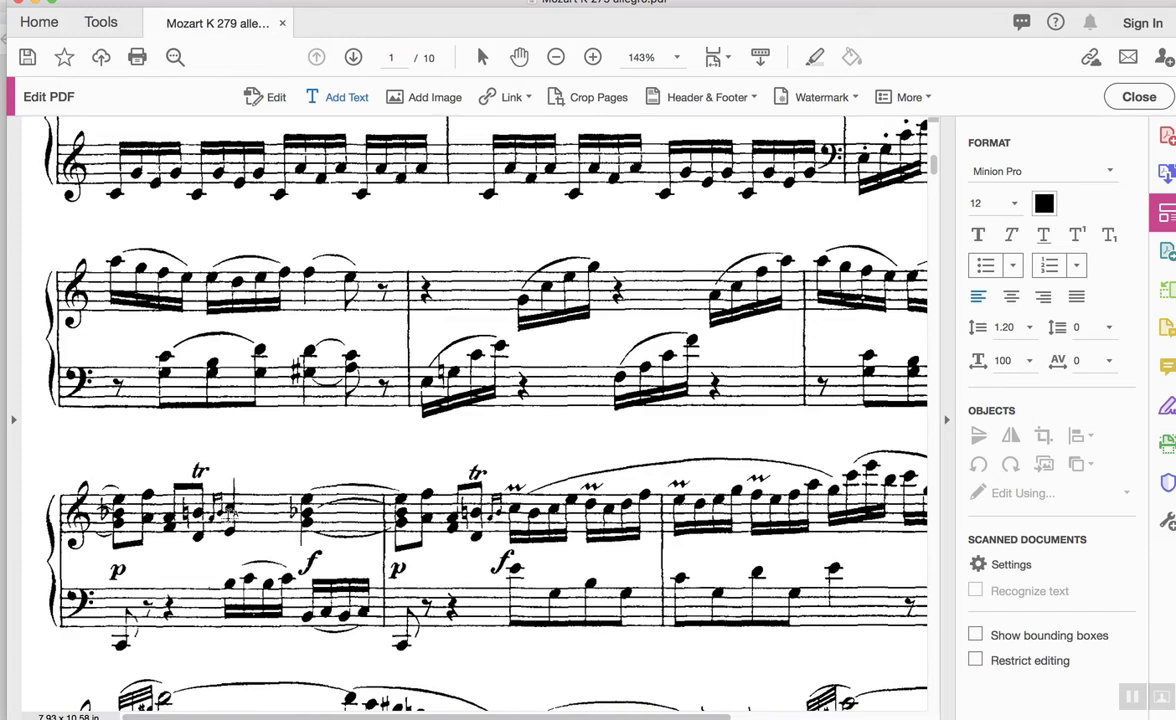
scroll(490, 470, right, 3)
scroll(490, 470, down, 2)
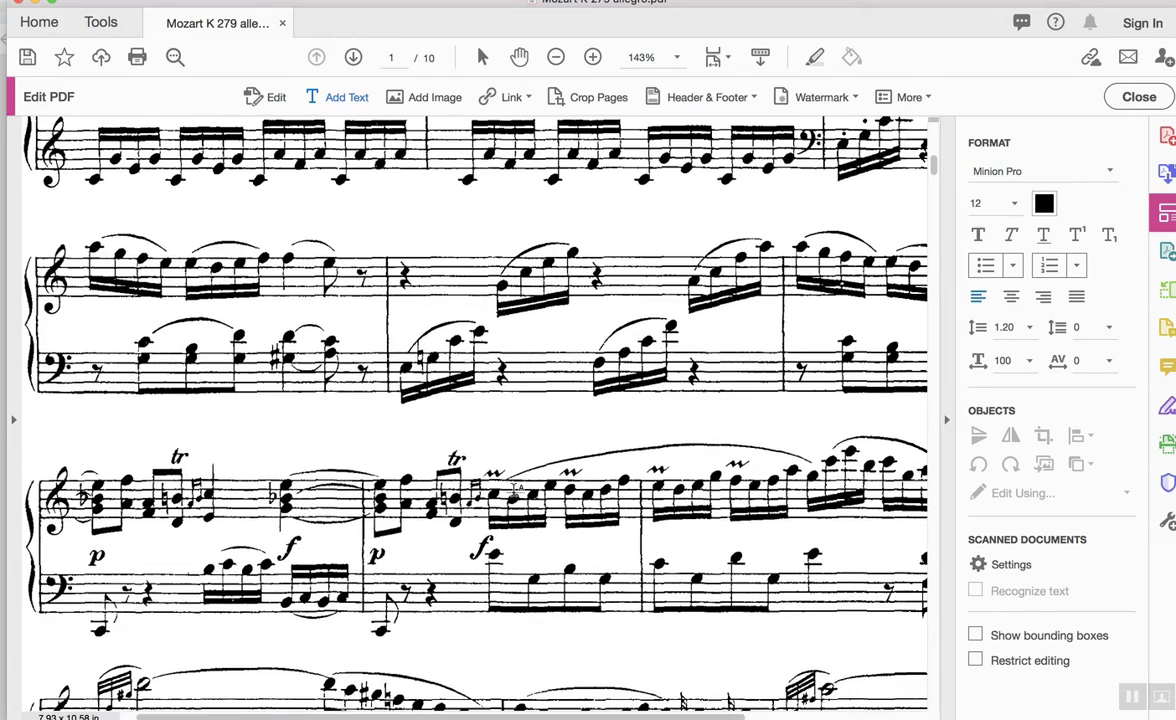
scroll(515, 489, right, 2)
scroll(515, 489, down, 1)
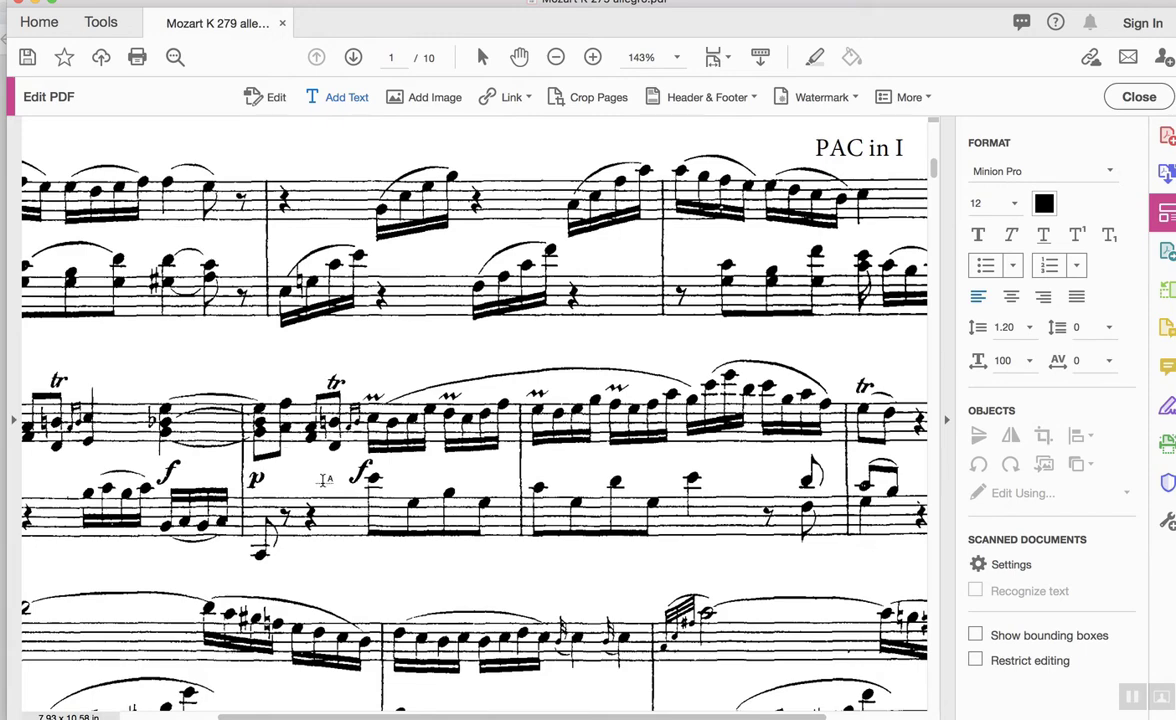
scroll(368, 390, right, 3)
scroll(368, 390, down, 2)
scroll(401, 423, down, 1)
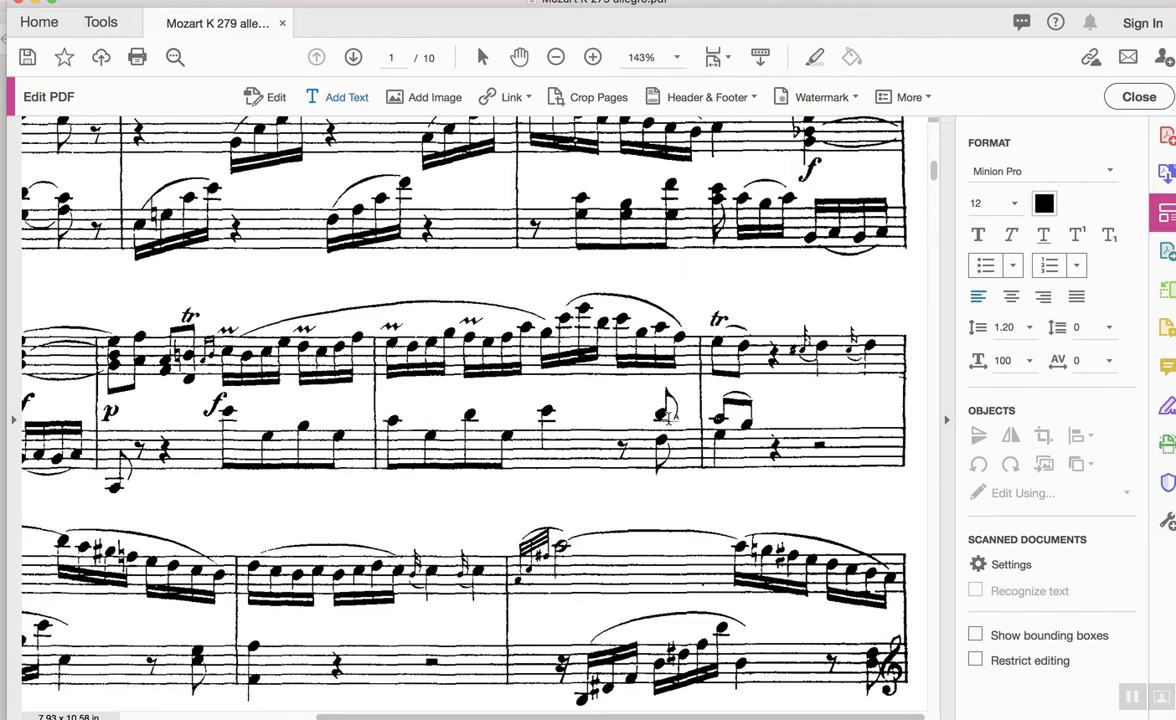
scroll(727, 411, left, 6)
scroll(727, 411, down, 2)
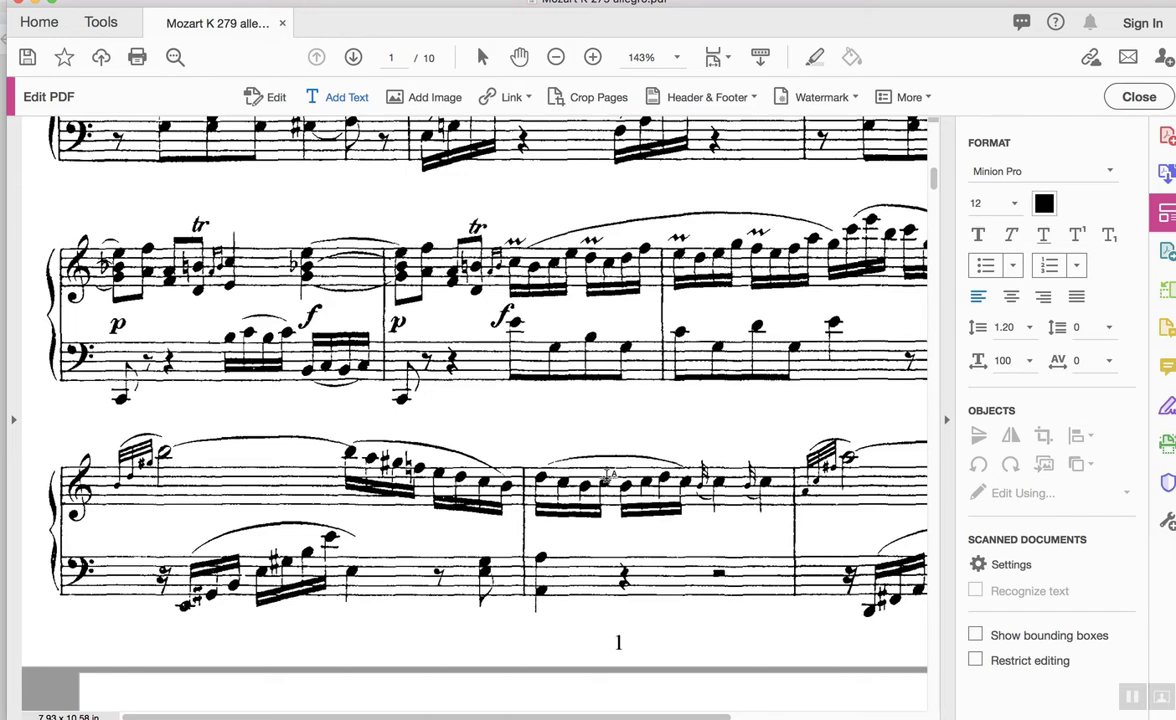
scroll(607, 473, right, 1)
scroll(607, 474, right, 5)
scroll(607, 474, down, 1)
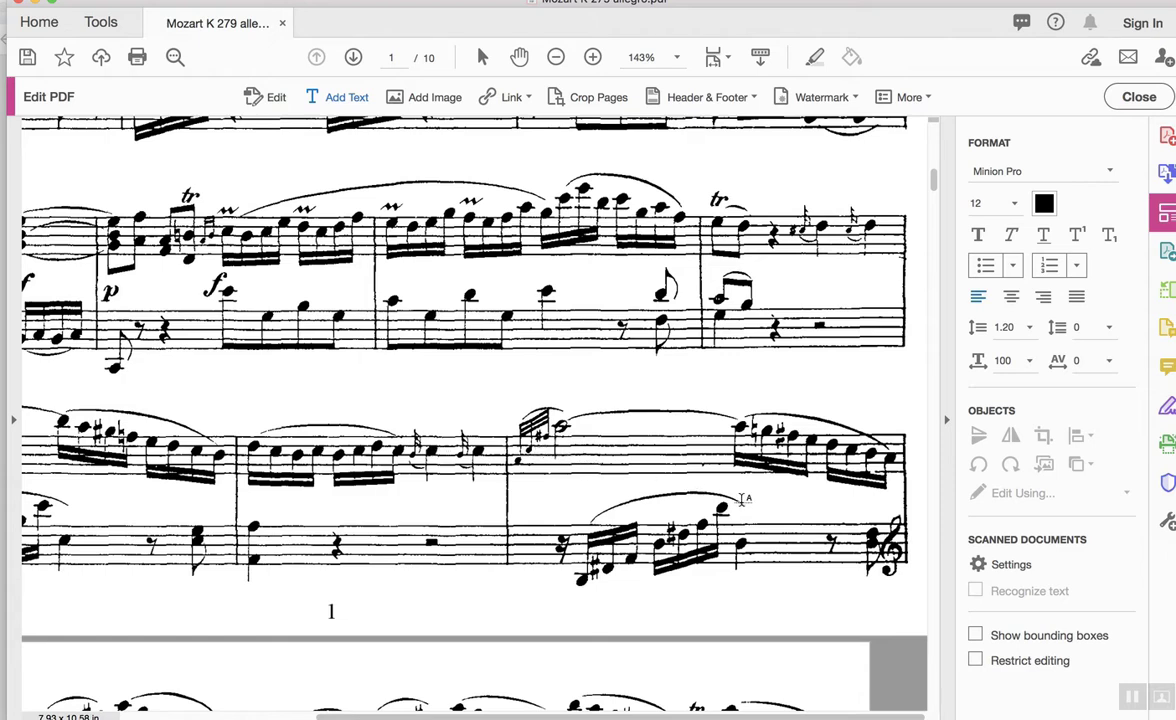
scroll(742, 499, down, 5)
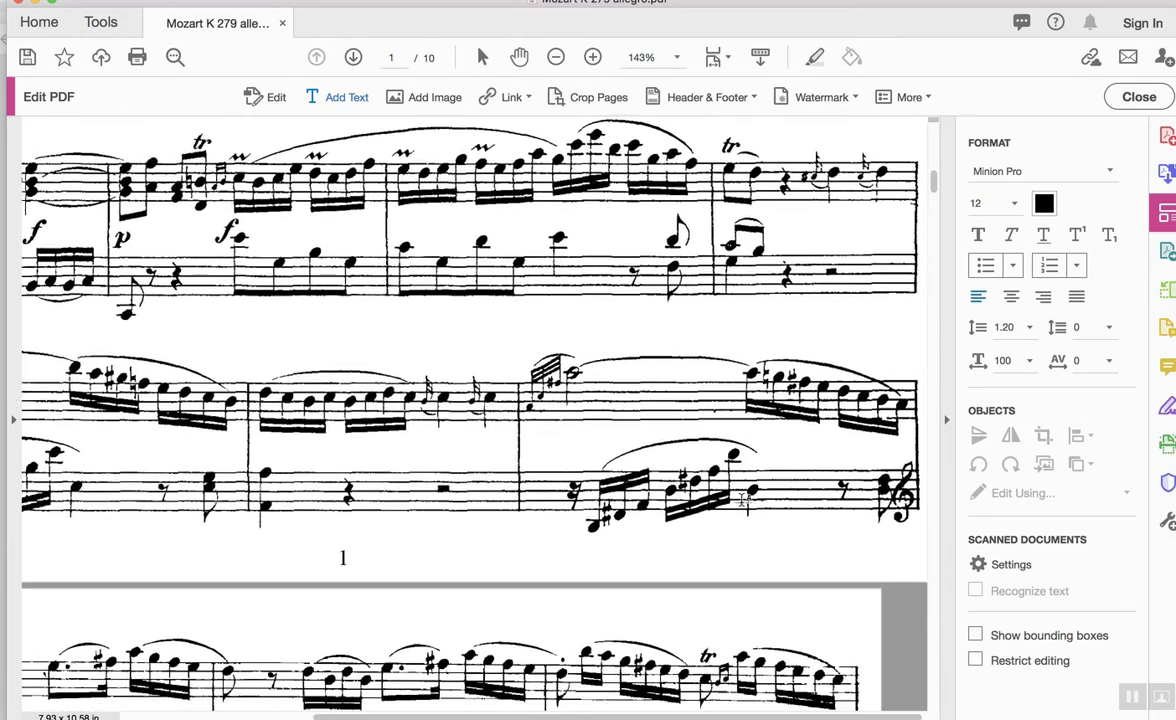
scroll(742, 499, down, 5)
scroll(742, 499, left, 4)
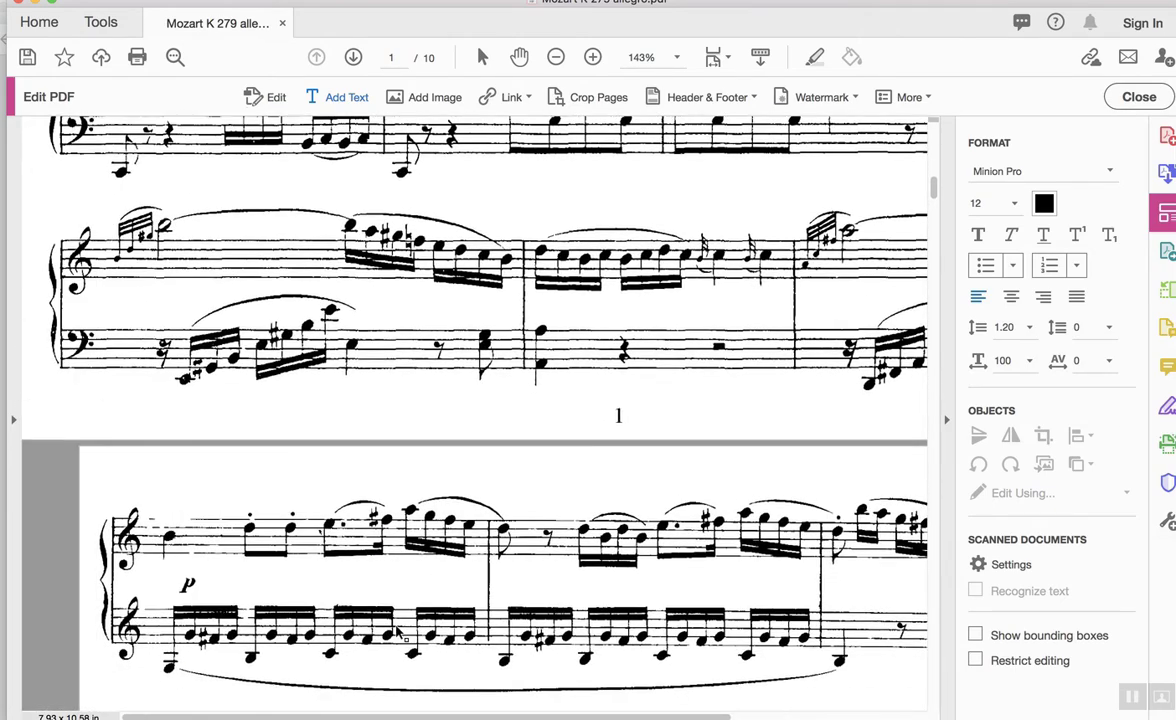
scroll(398, 626, down, 1)
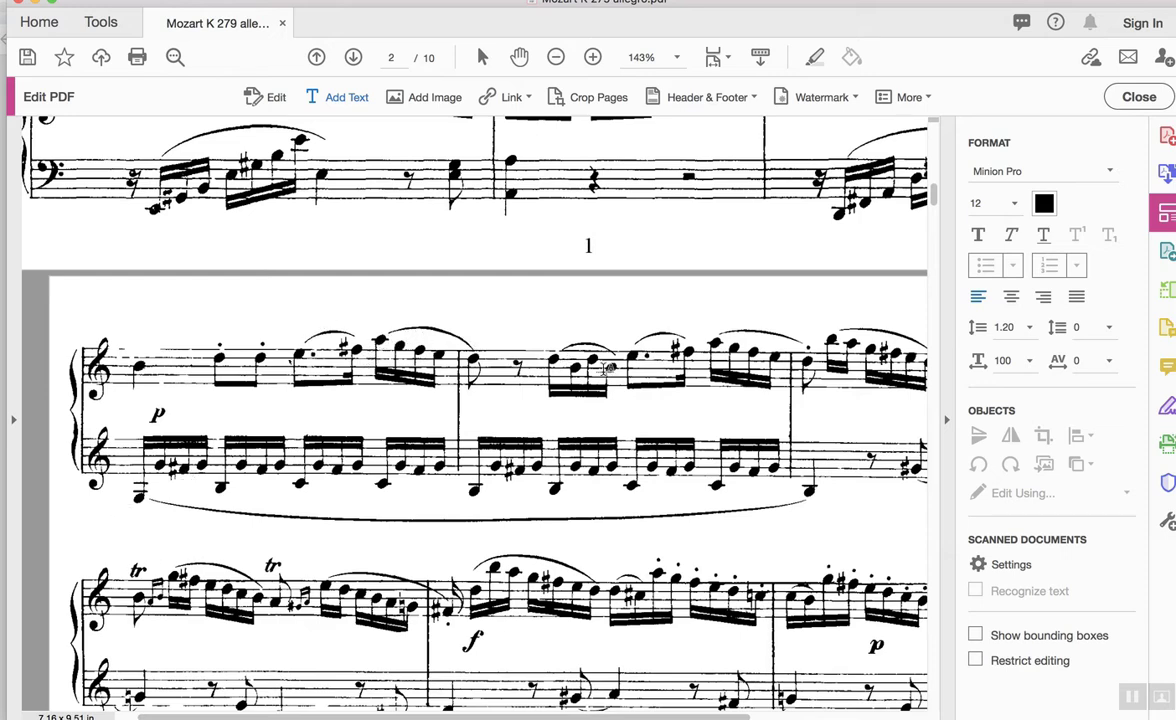
scroll(700, 308, right, 5)
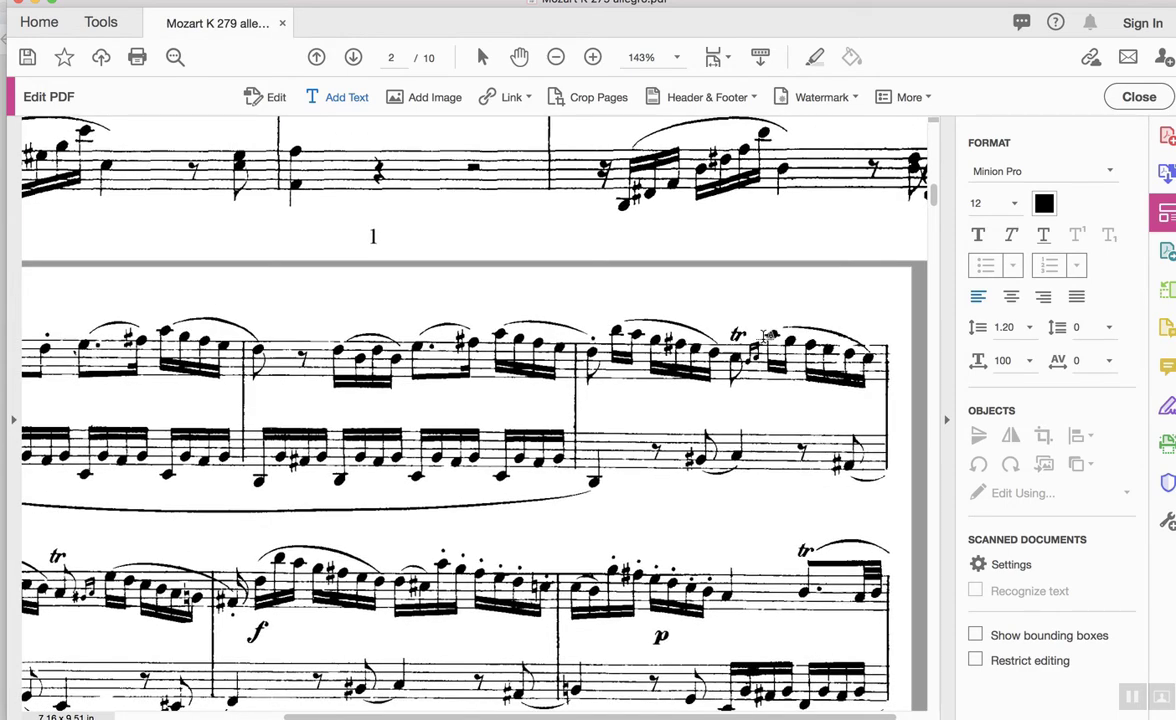
scroll(765, 335, down, 4)
scroll(765, 335, left, 5)
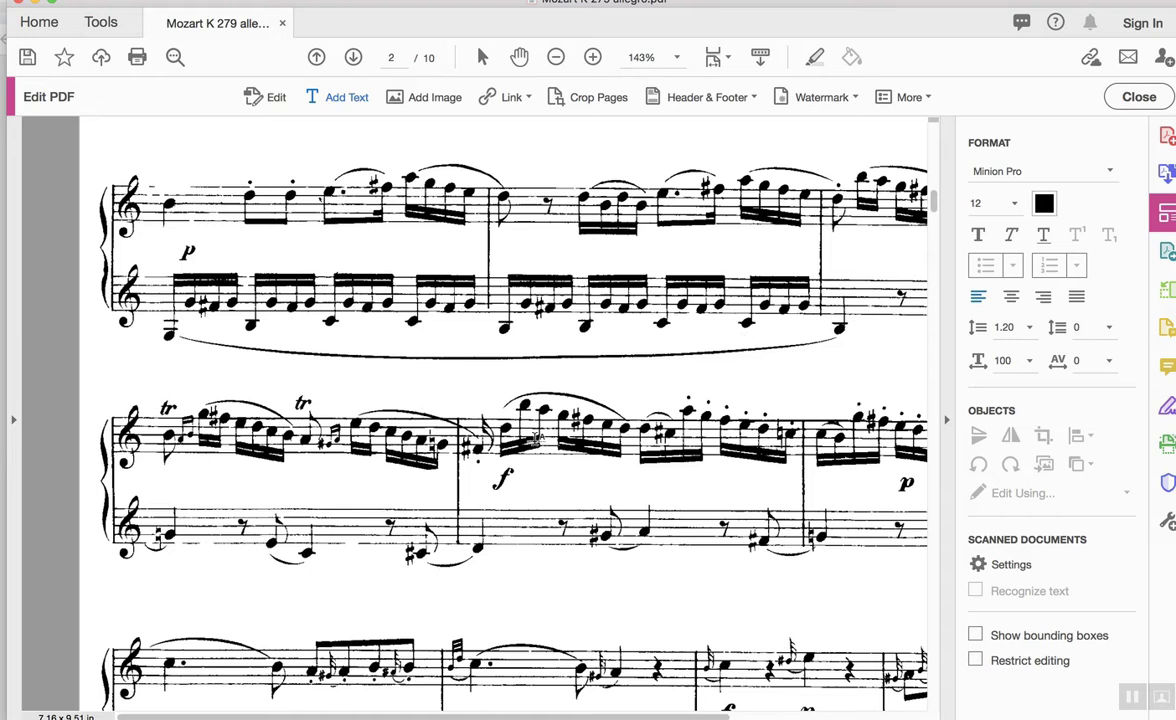
scroll(537, 438, right, 6)
scroll(537, 438, up, 1)
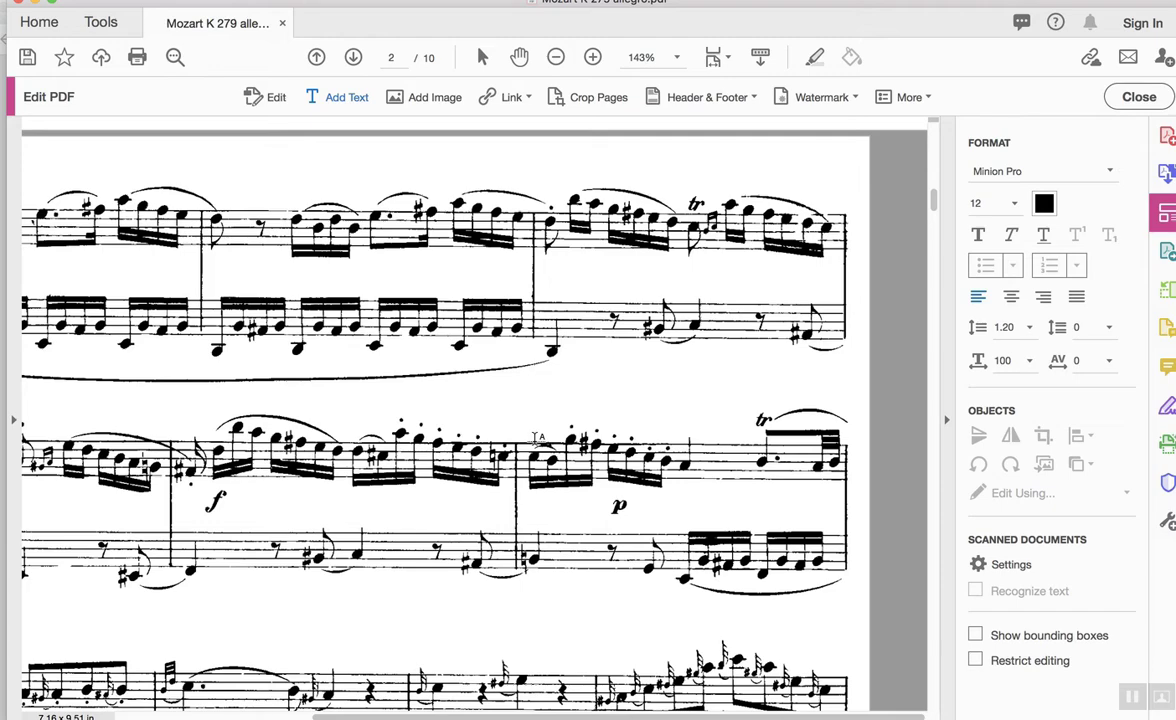
scroll(537, 437, down, 3)
scroll(537, 437, left, 5)
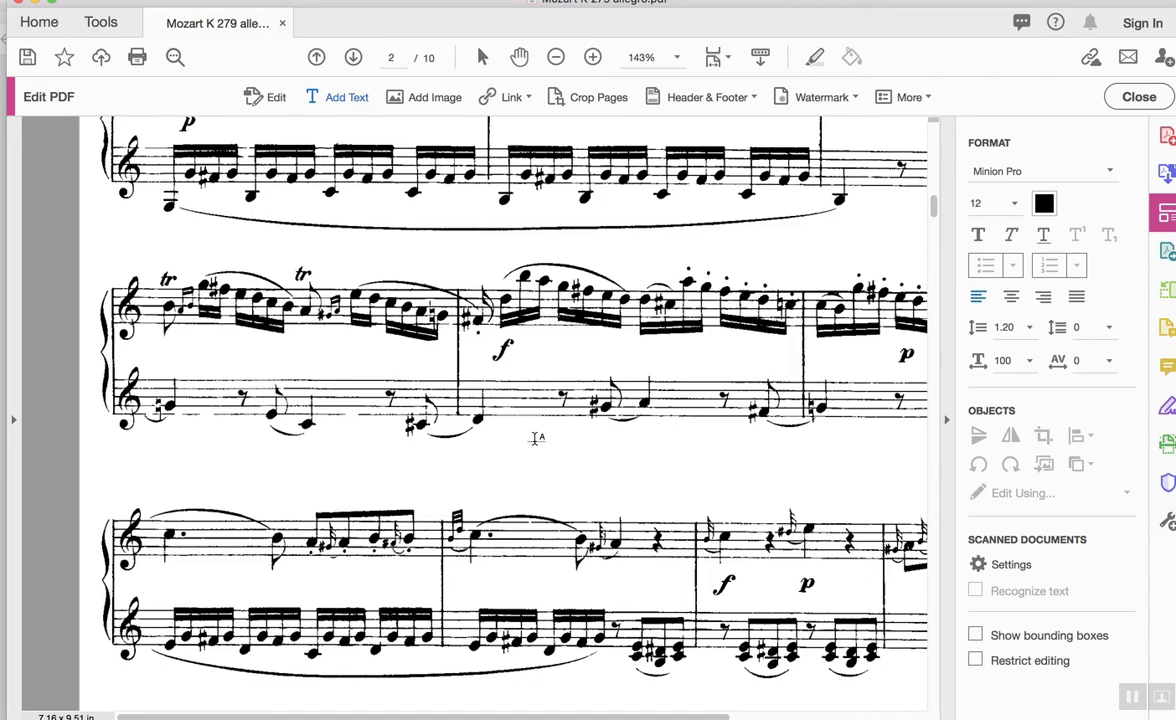
scroll(537, 437, down, 2)
scroll(537, 437, right, 5)
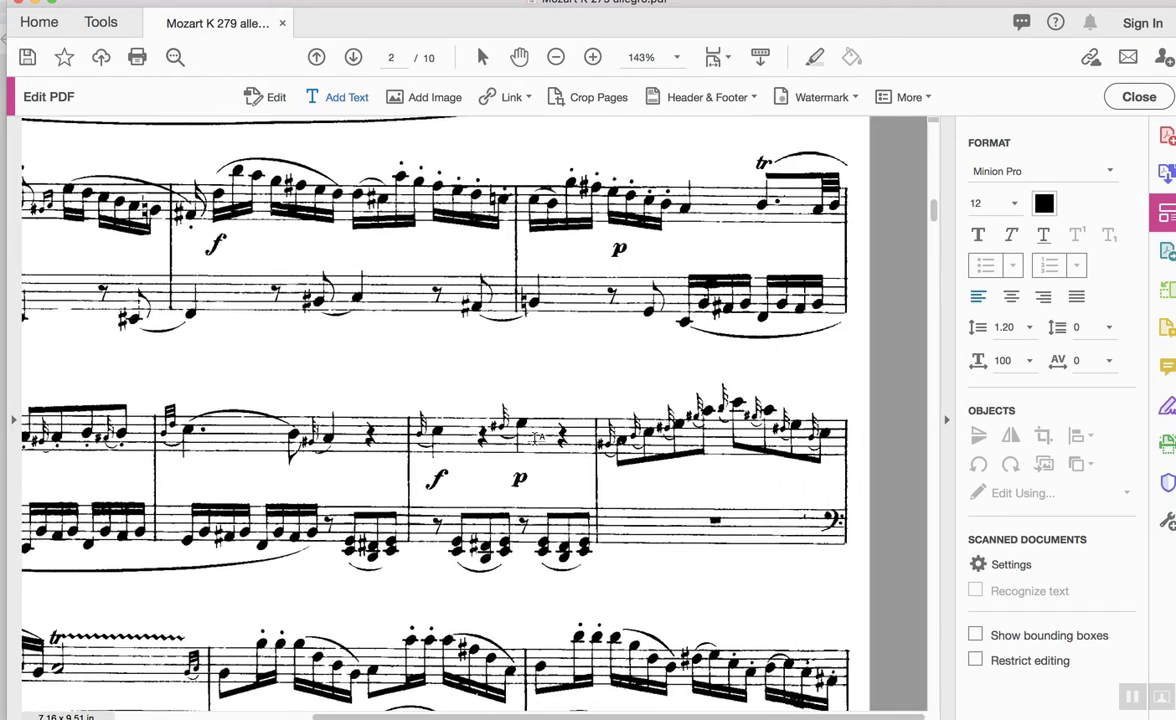
scroll(535, 437, down, 4)
scroll(535, 437, left, 5)
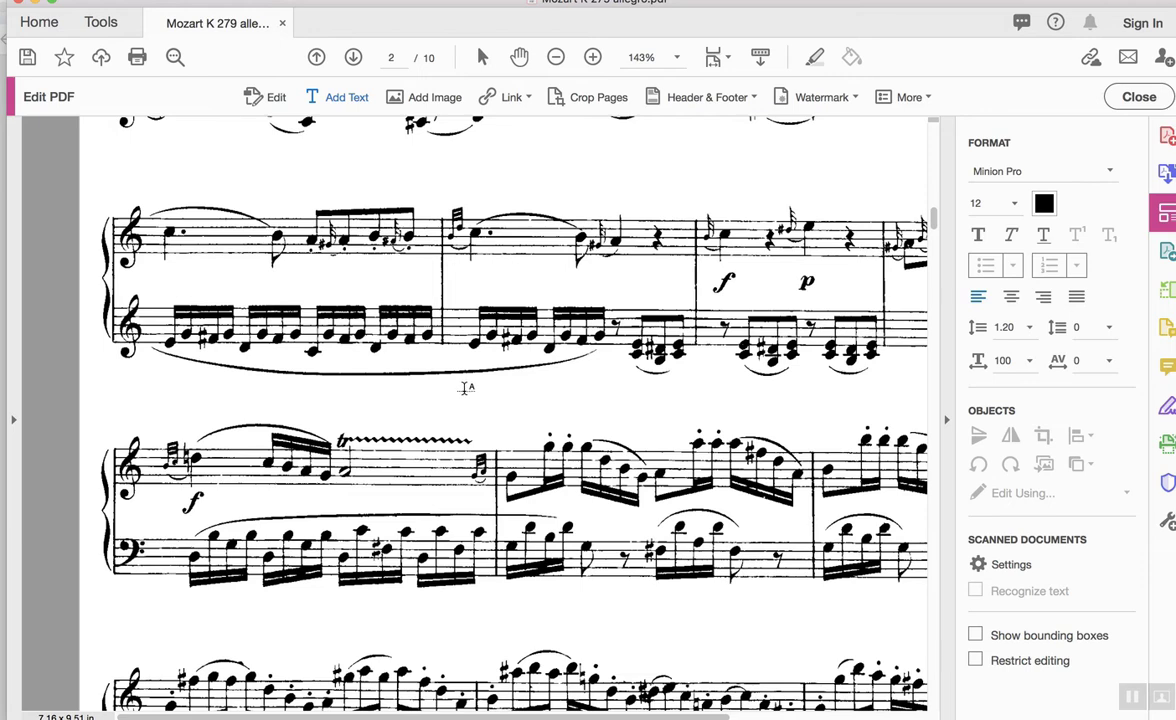
Type '(label this cadence!)' in a text box above page 2's trilled system.
click(353, 413)
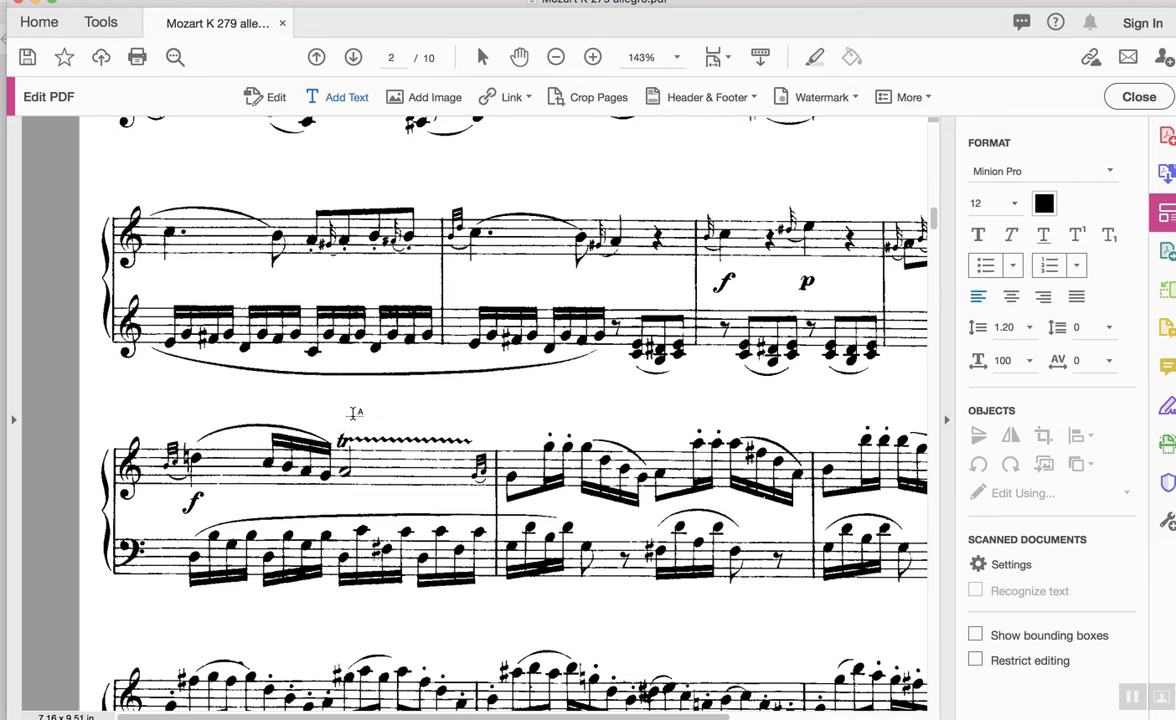
click(353, 413)
text((label this)
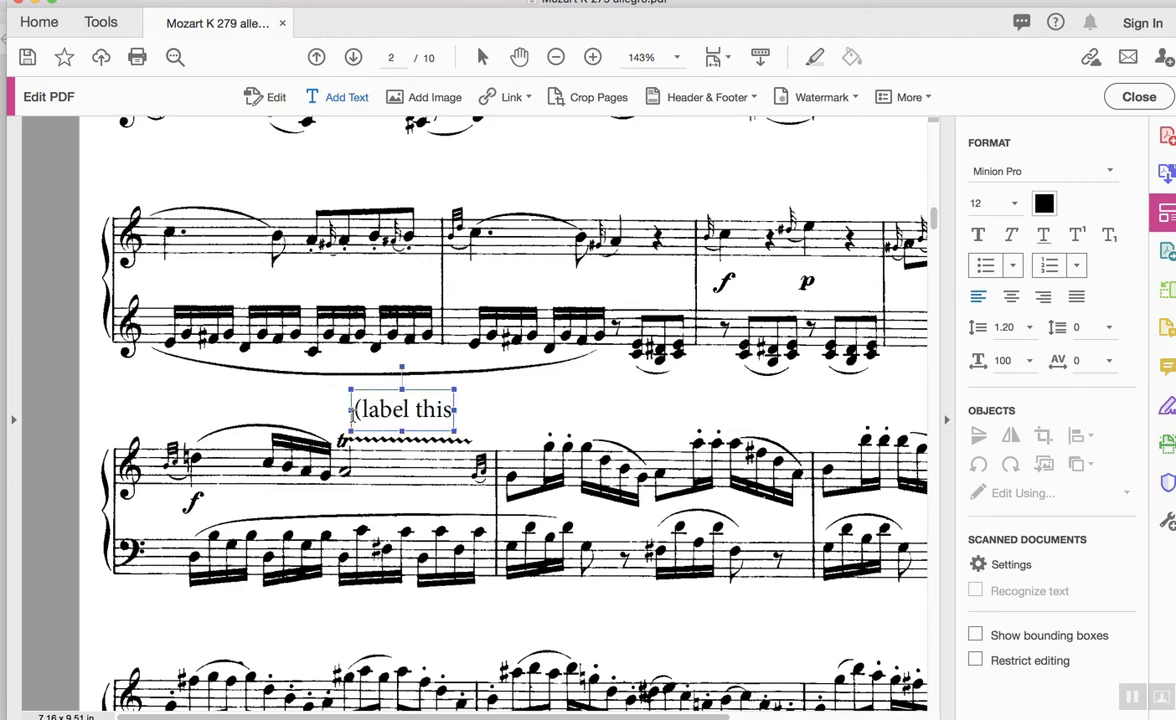
text( cadence!))
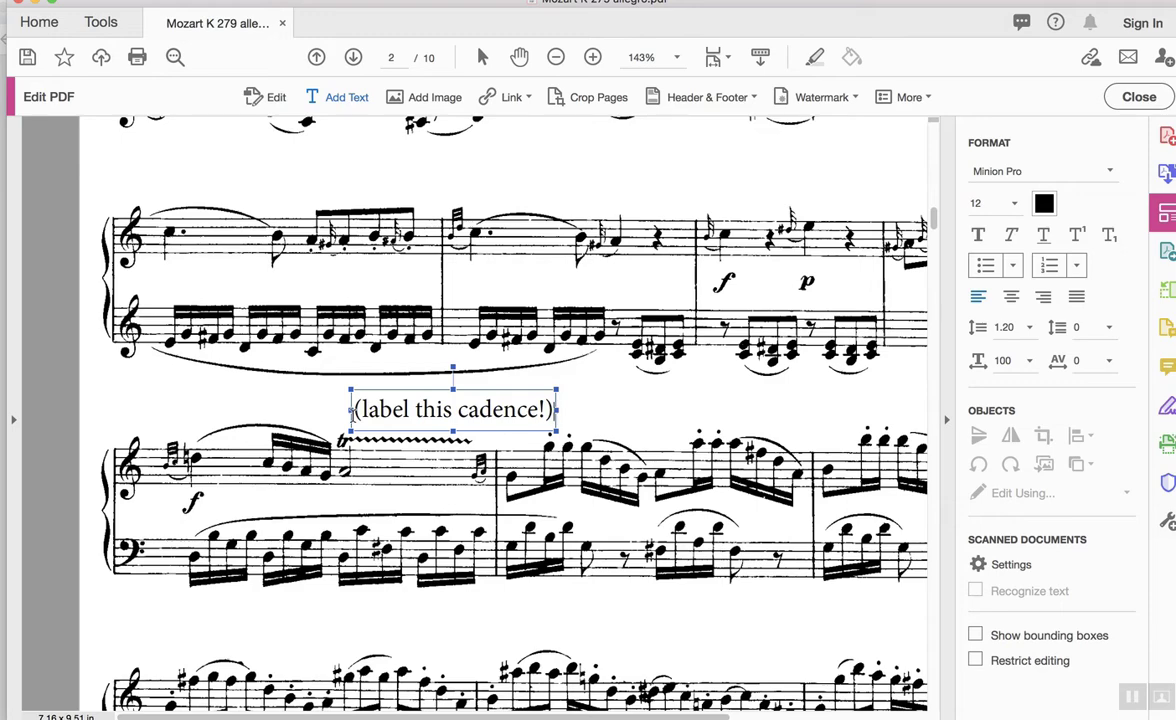
scroll(355, 413, up, 5)
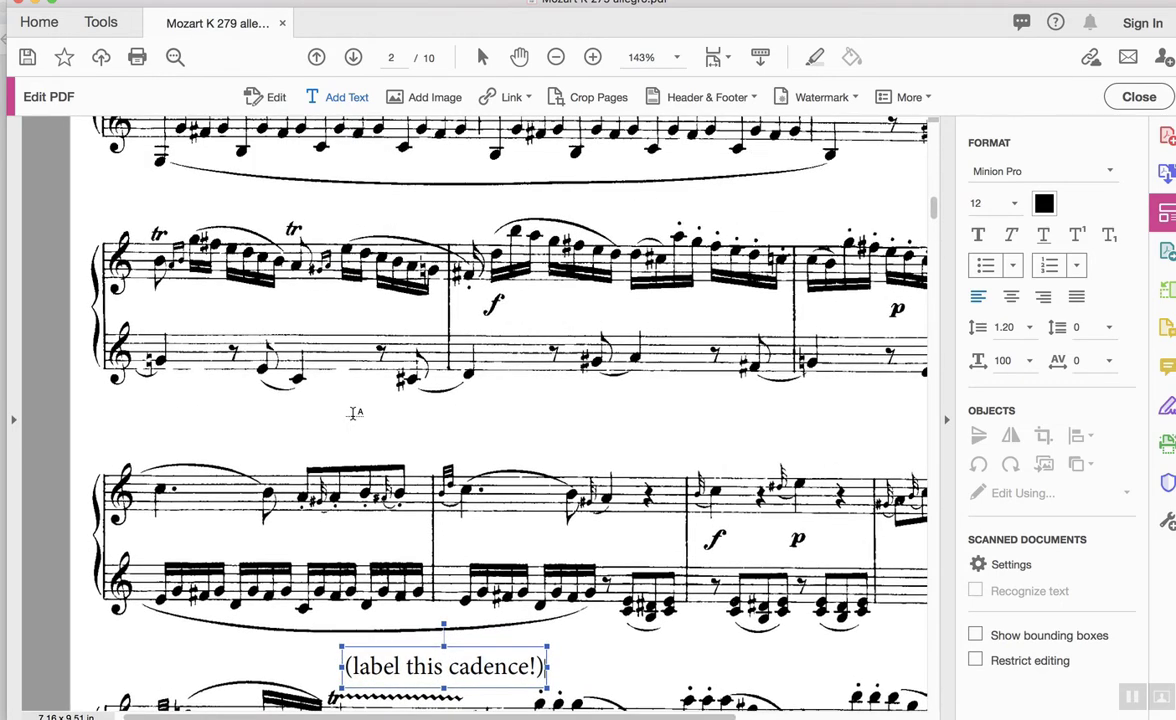
scroll(355, 413, up, 5)
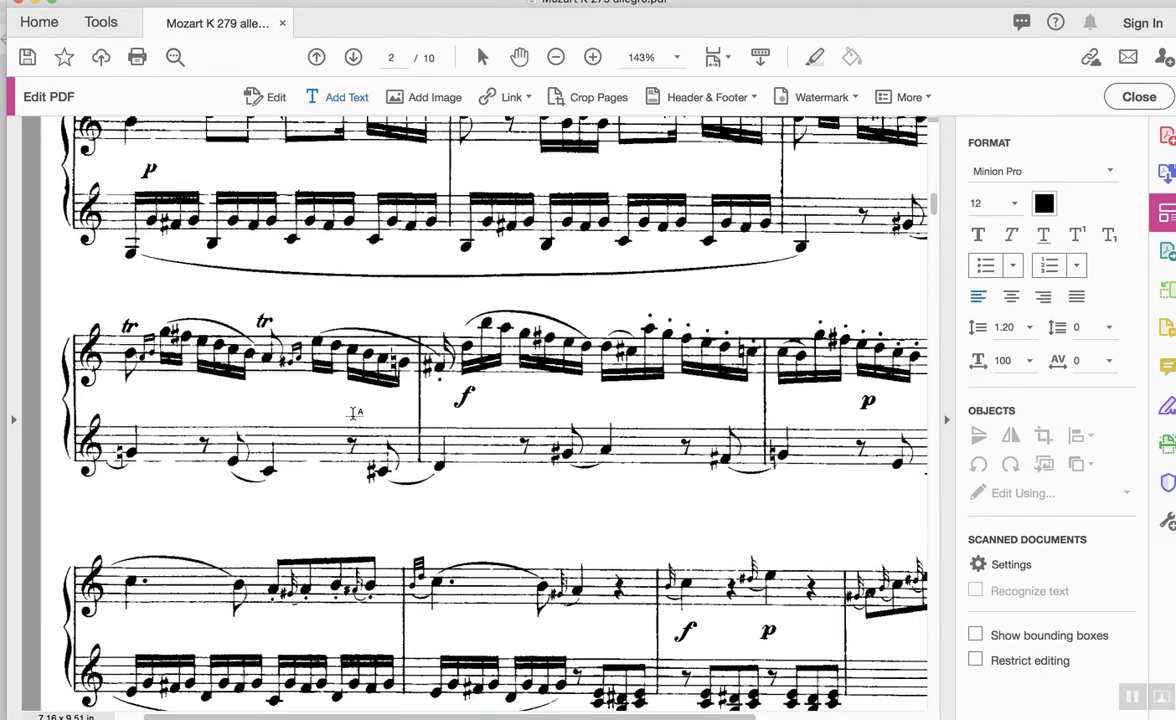
scroll(355, 413, up, 8)
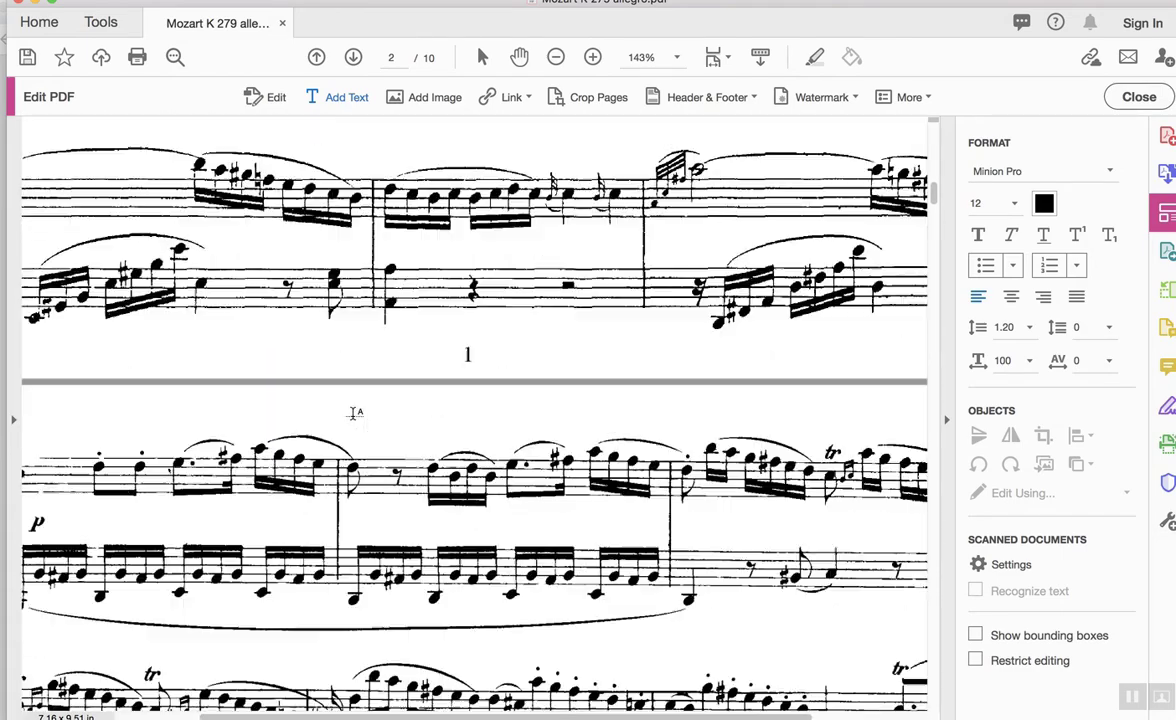
scroll(353, 416, left, 5)
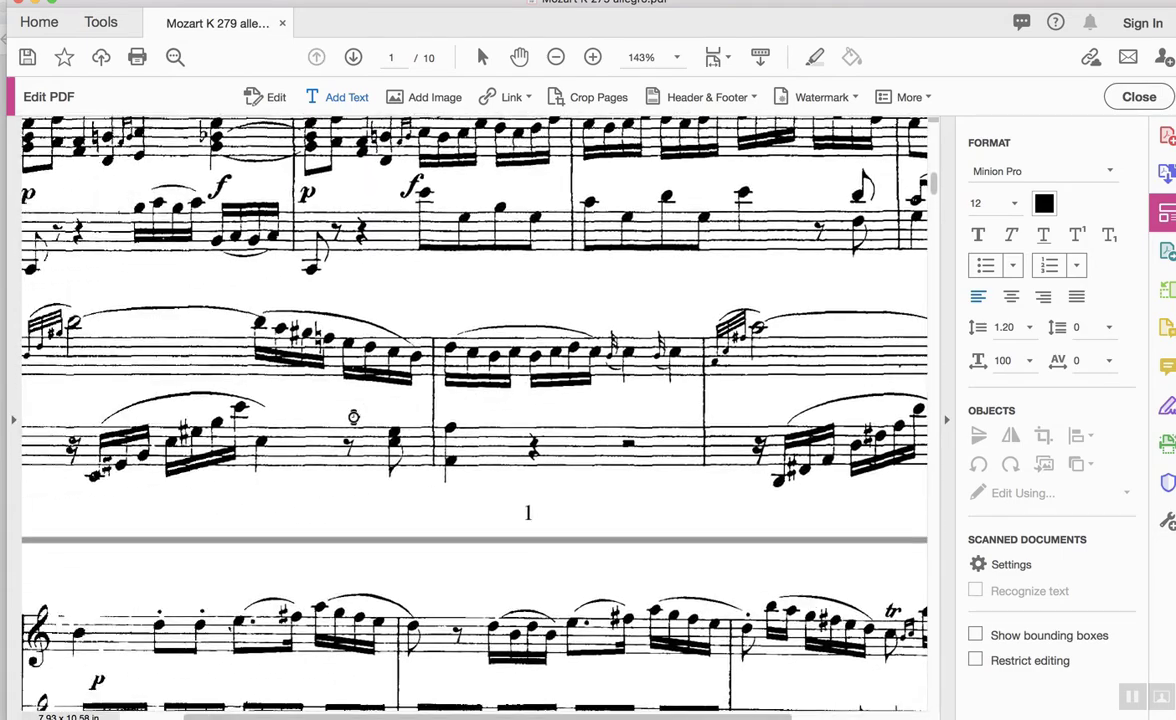
scroll(353, 413, up, 2)
scroll(353, 413, left, 2)
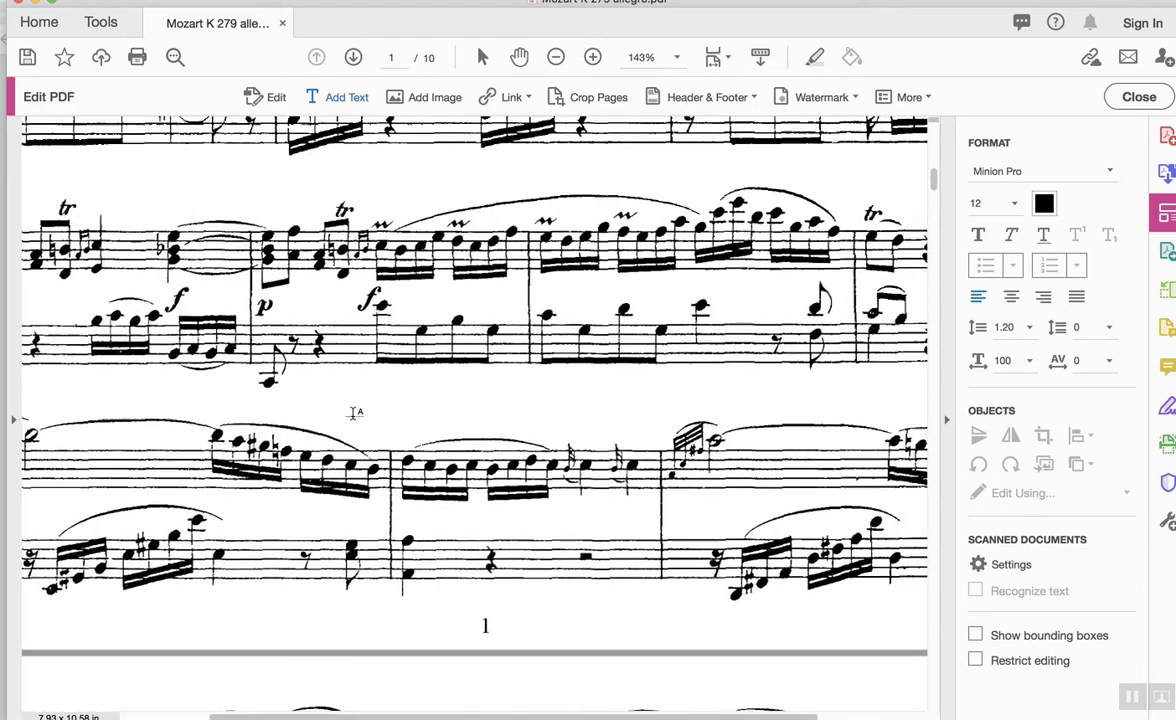
scroll(355, 413, up, 2)
scroll(355, 413, right, 5)
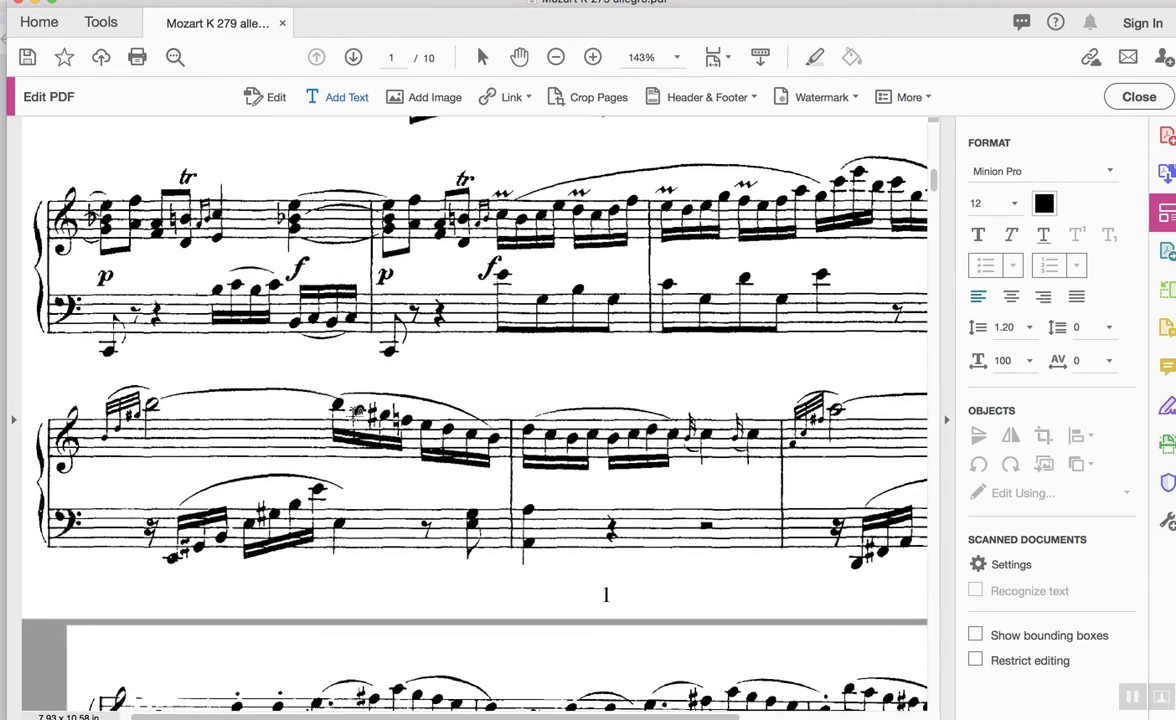
scroll(355, 413, down, 1)
scroll(355, 413, right, 2)
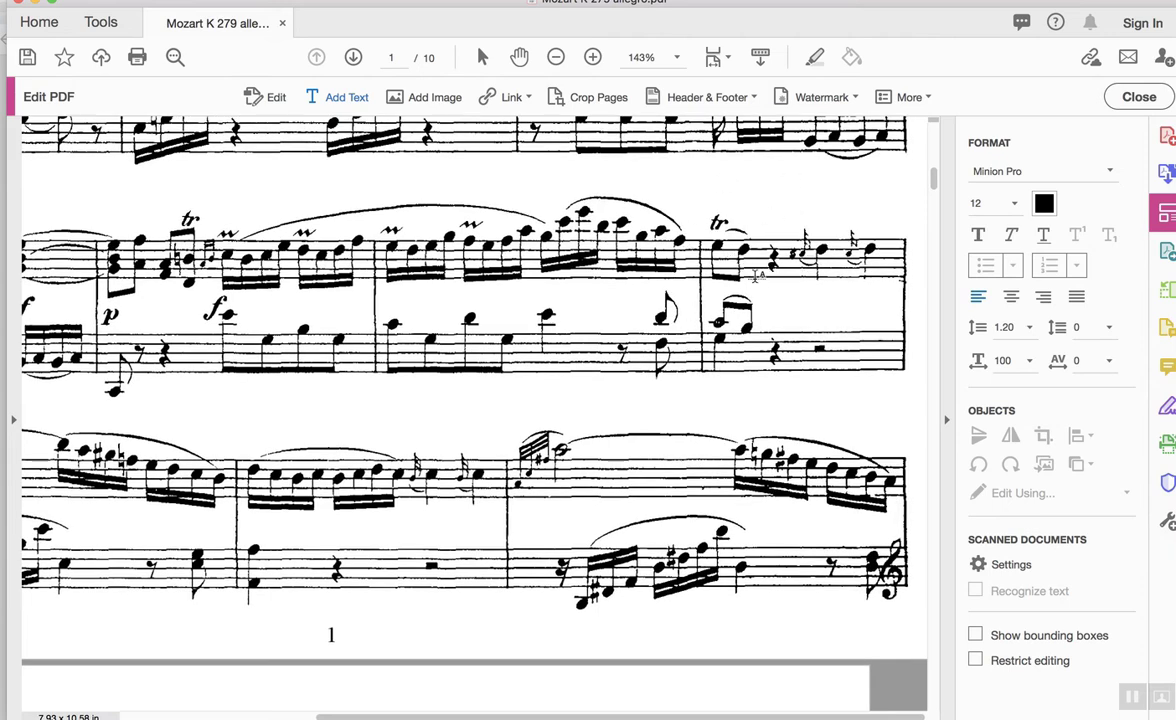
scroll(703, 271, down, 2)
scroll(703, 271, left, 6)
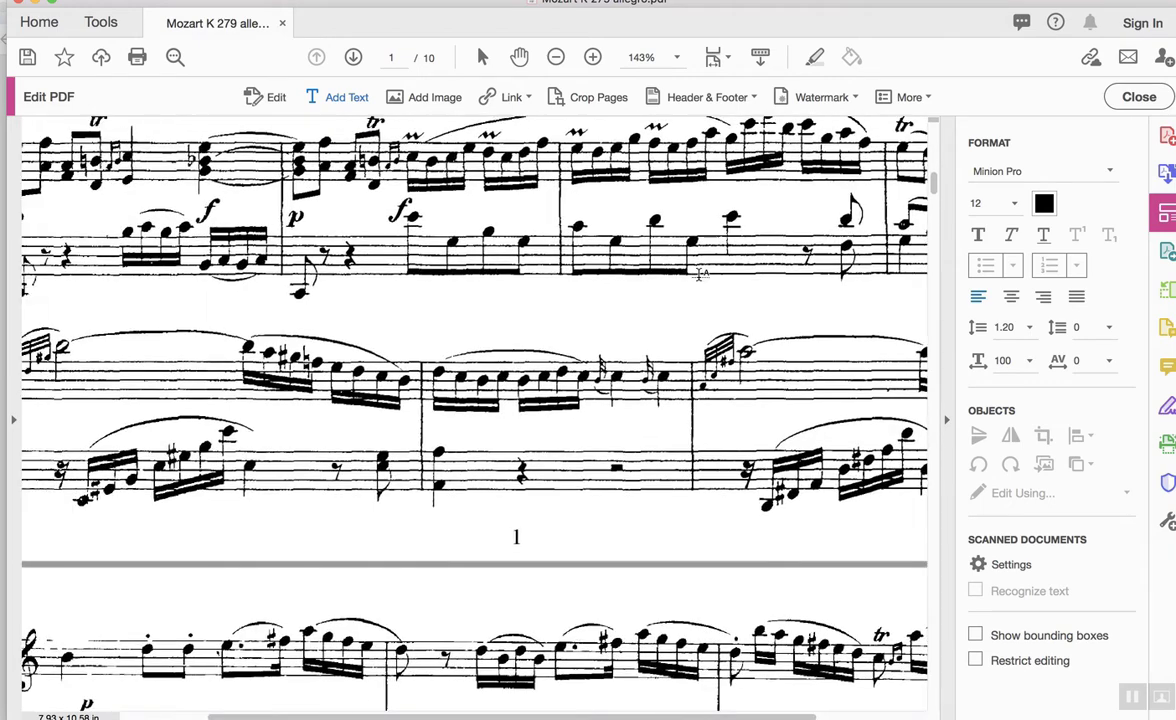
scroll(114, 431, down, 2)
scroll(54, 372, right, 3)
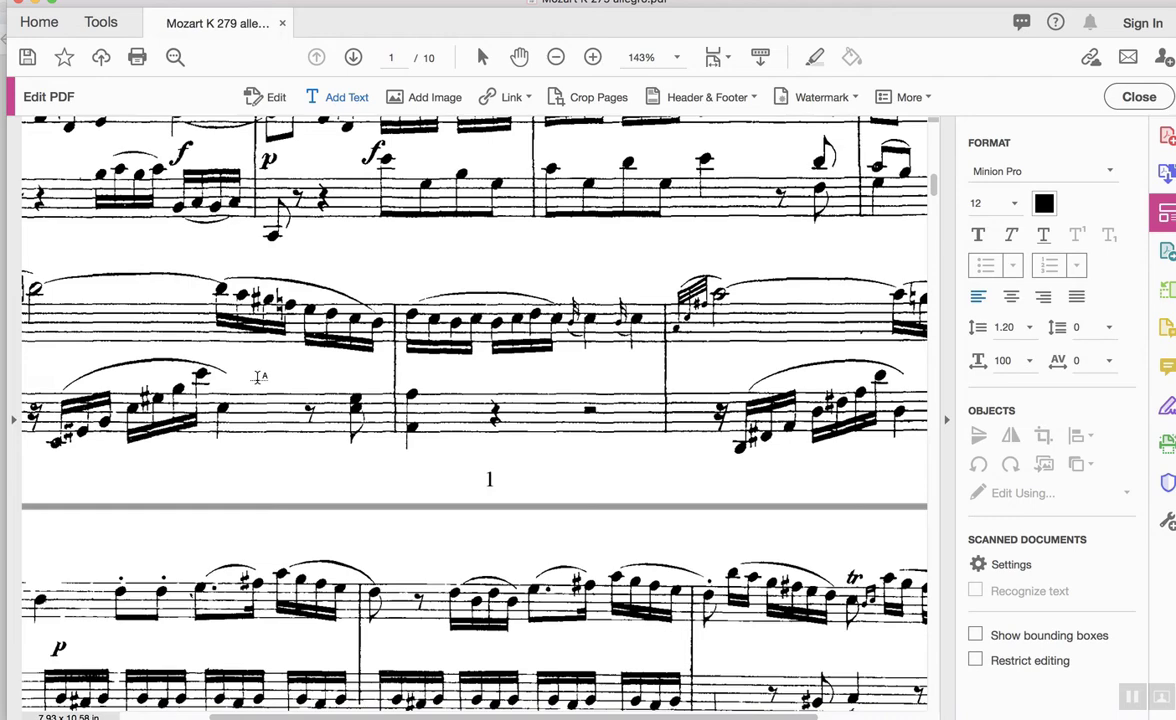
scroll(600, 324, down, 2)
scroll(600, 324, right, 4)
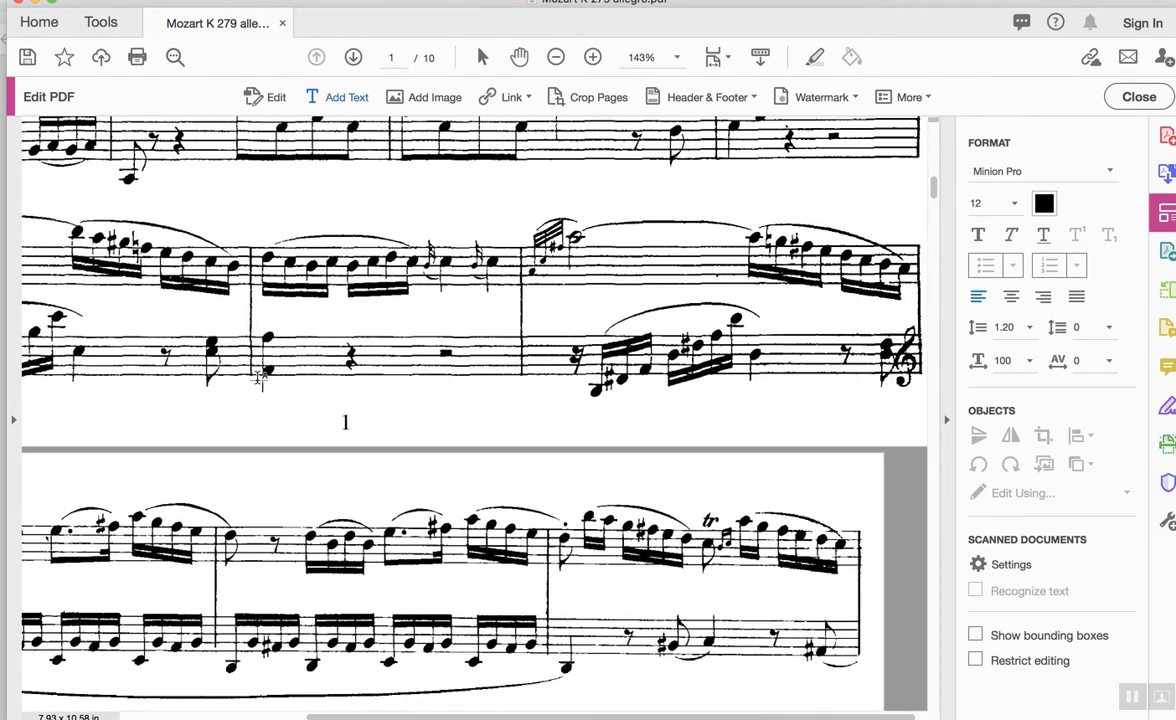
scroll(600, 324, down, 2)
scroll(600, 324, left, 7)
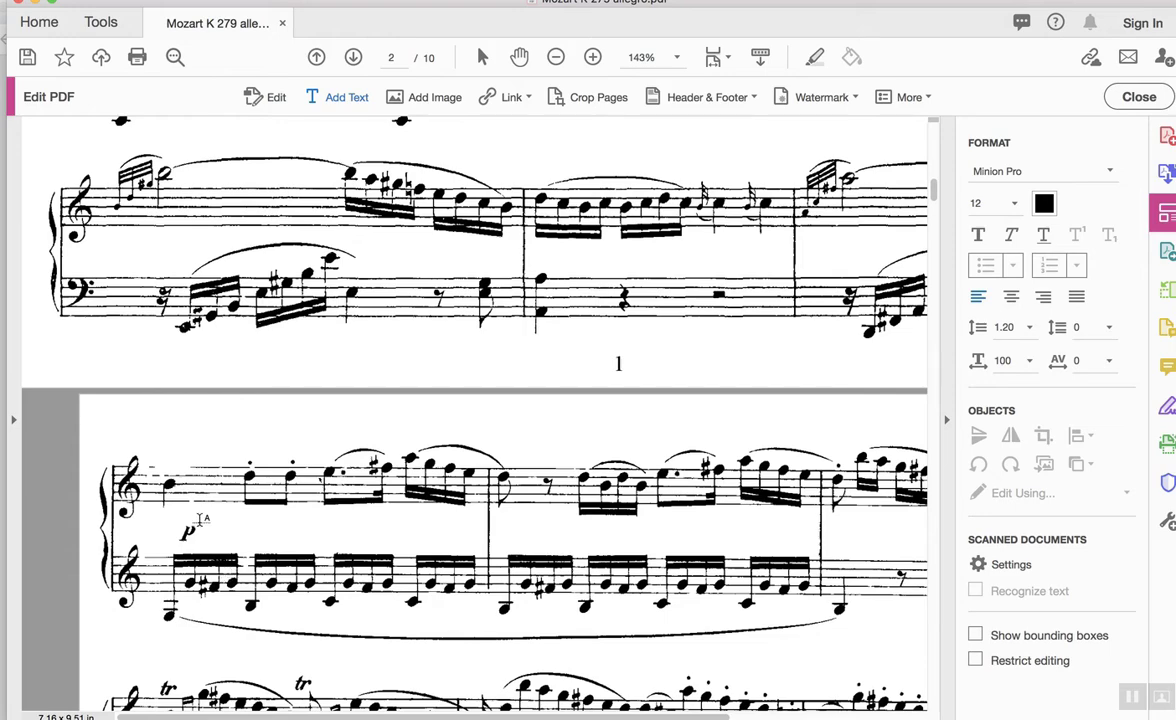
scroll(200, 519, down, 1)
scroll(200, 519, right, 2)
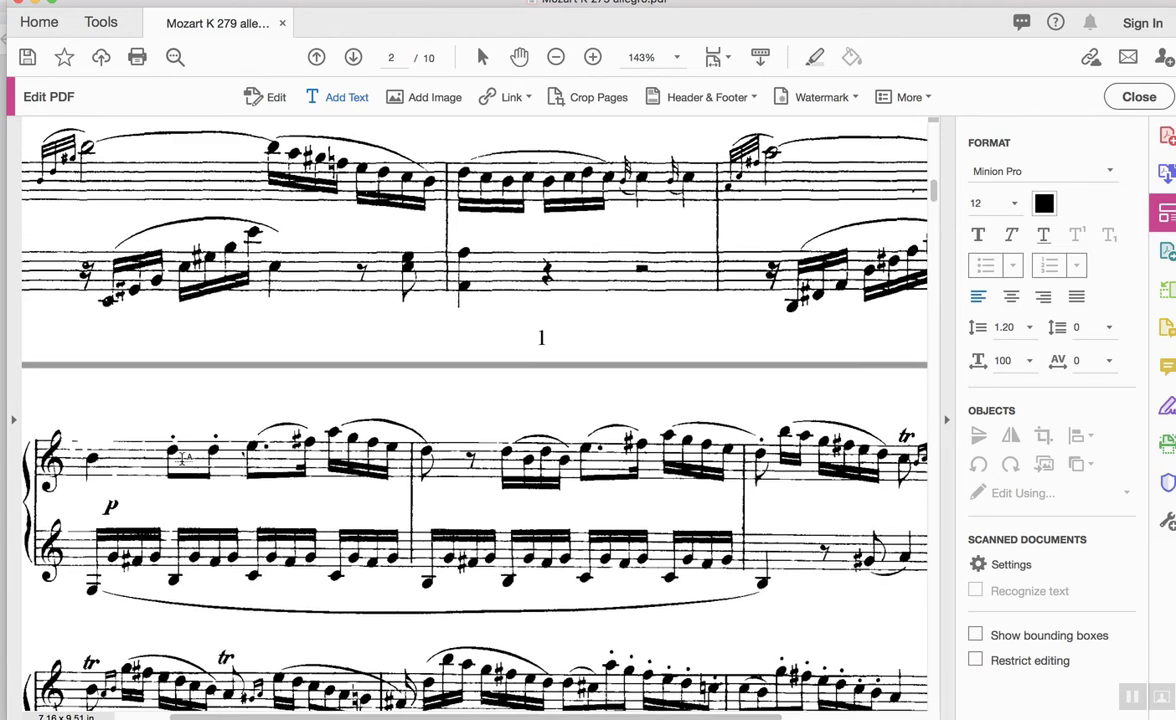
scroll(404, 519, up, 1)
scroll(404, 519, right, 2)
scroll(404, 519, right, 2)
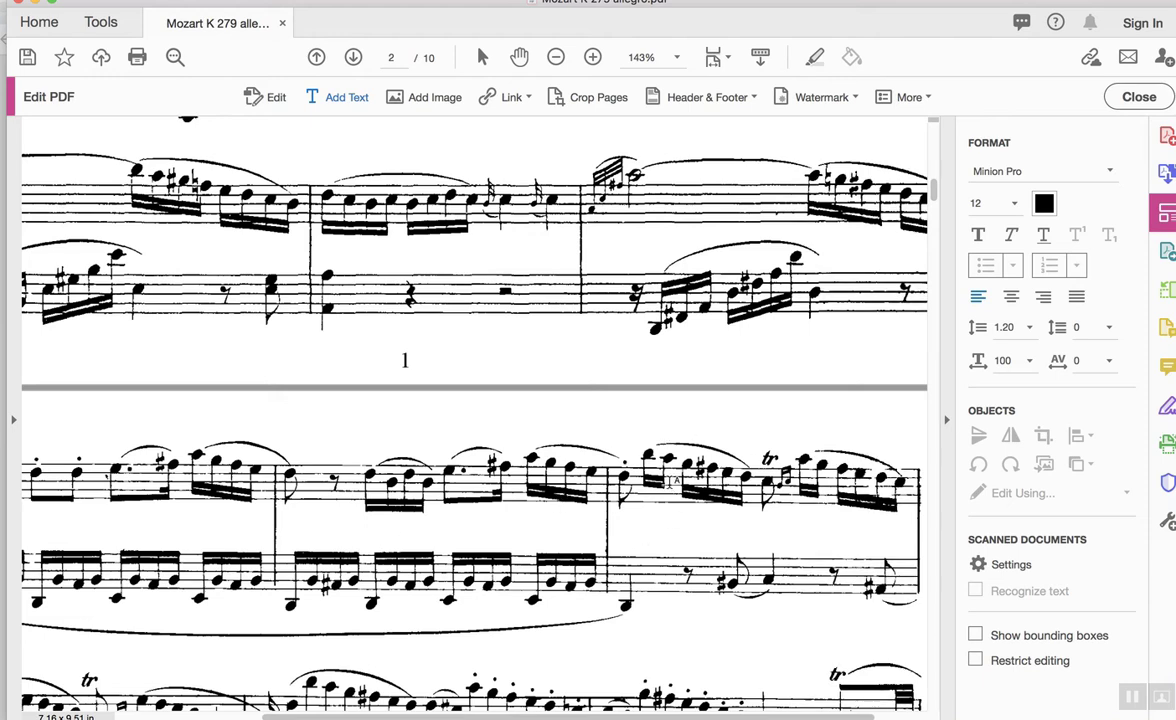
scroll(548, 545, down, 3)
scroll(548, 545, left, 1)
scroll(548, 545, left, 1)
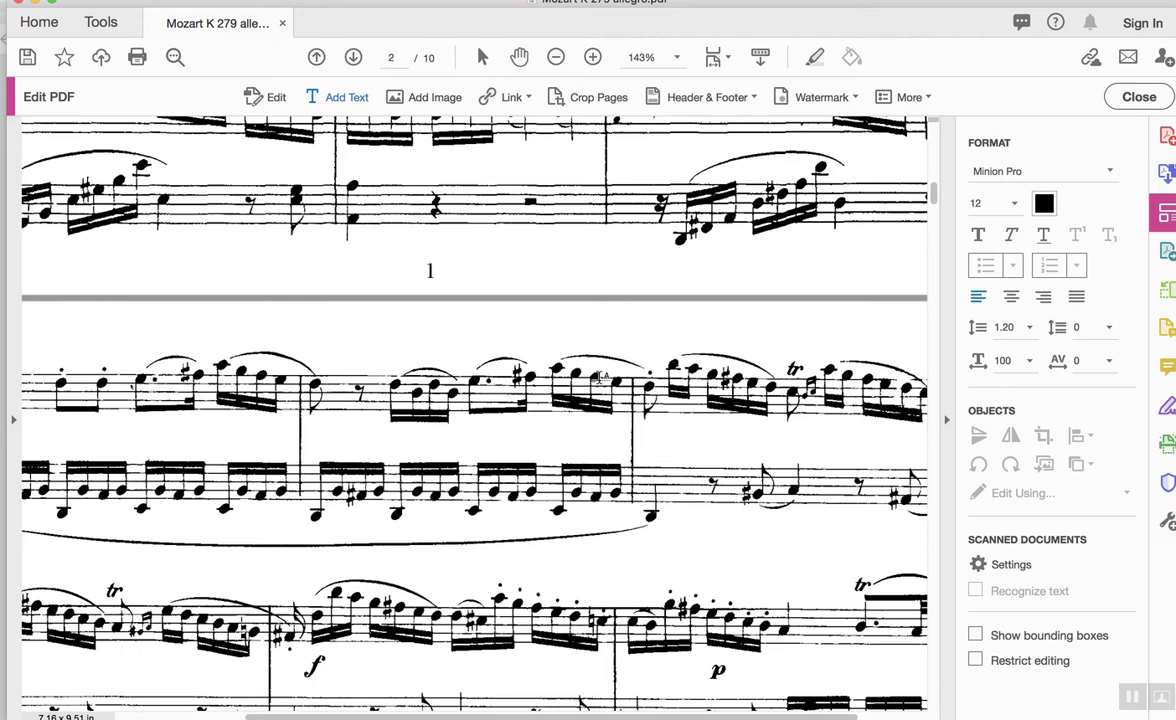
Type '(is this a cadence??)' in a text box above page 2's first system.
click(546, 337)
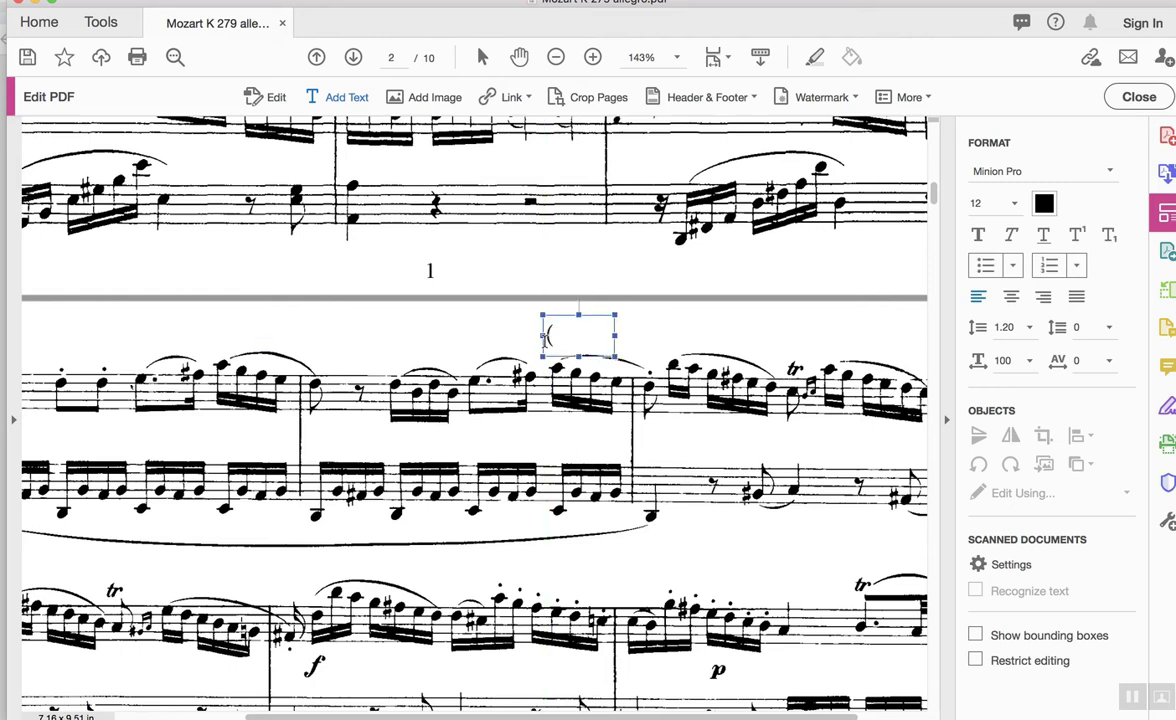
text((is this a ca)
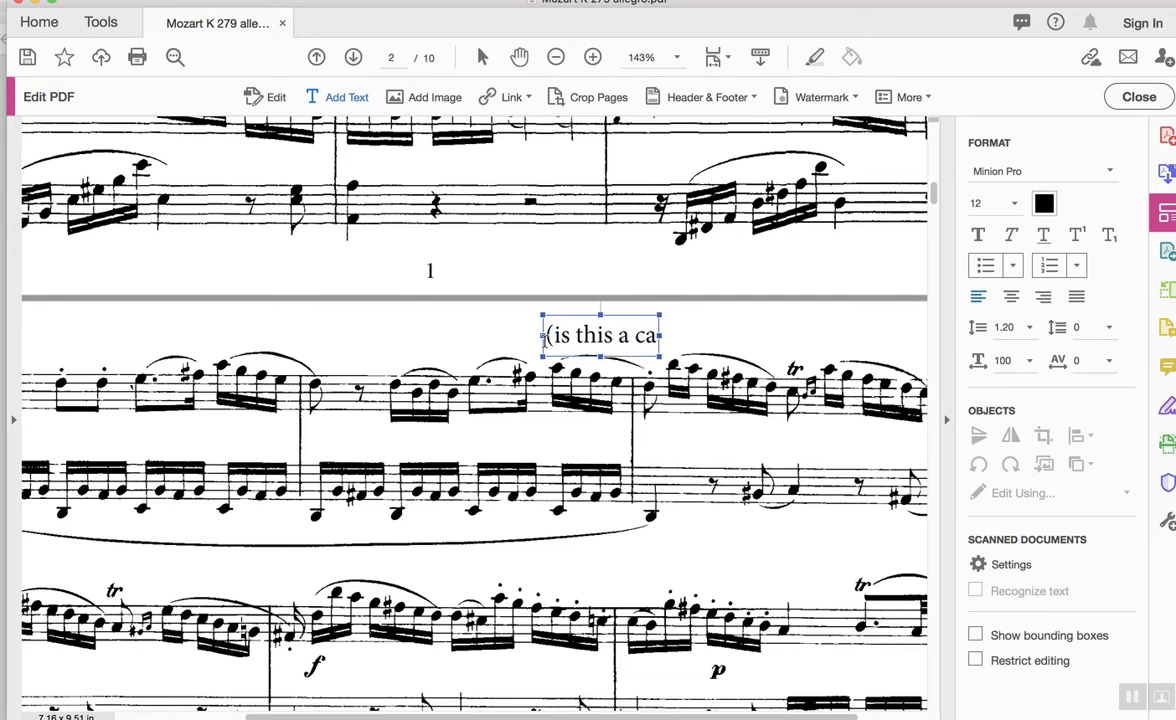
text(dence??))
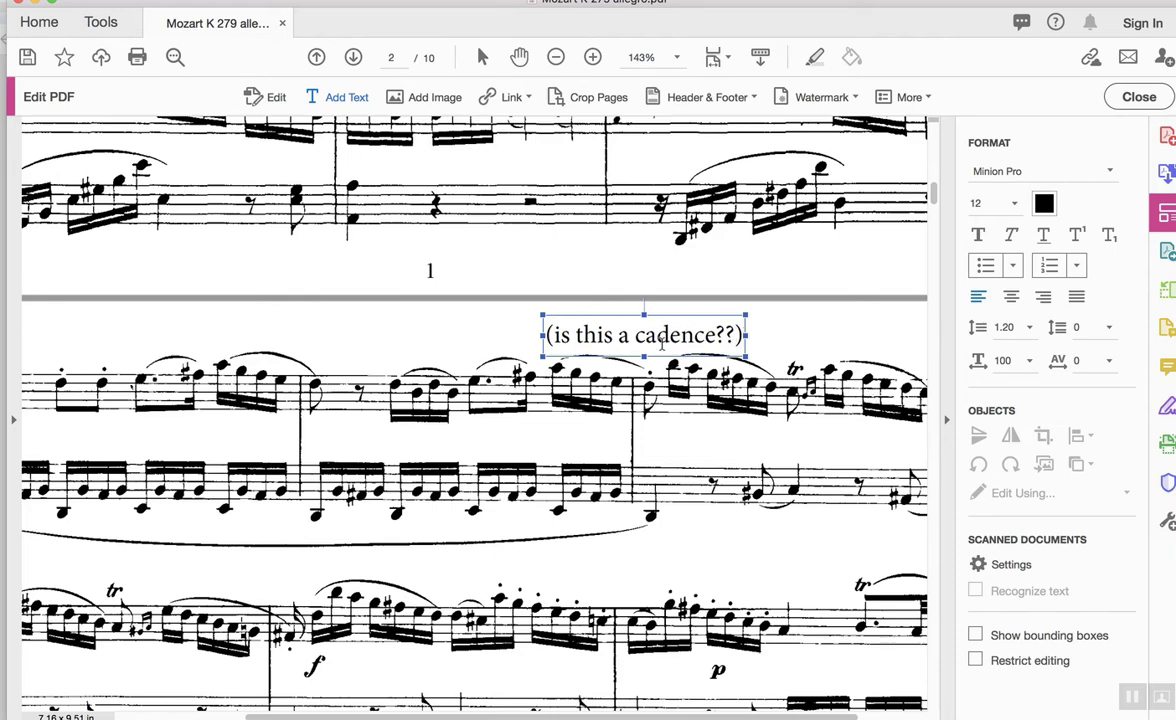
scroll(690, 367, down, 5)
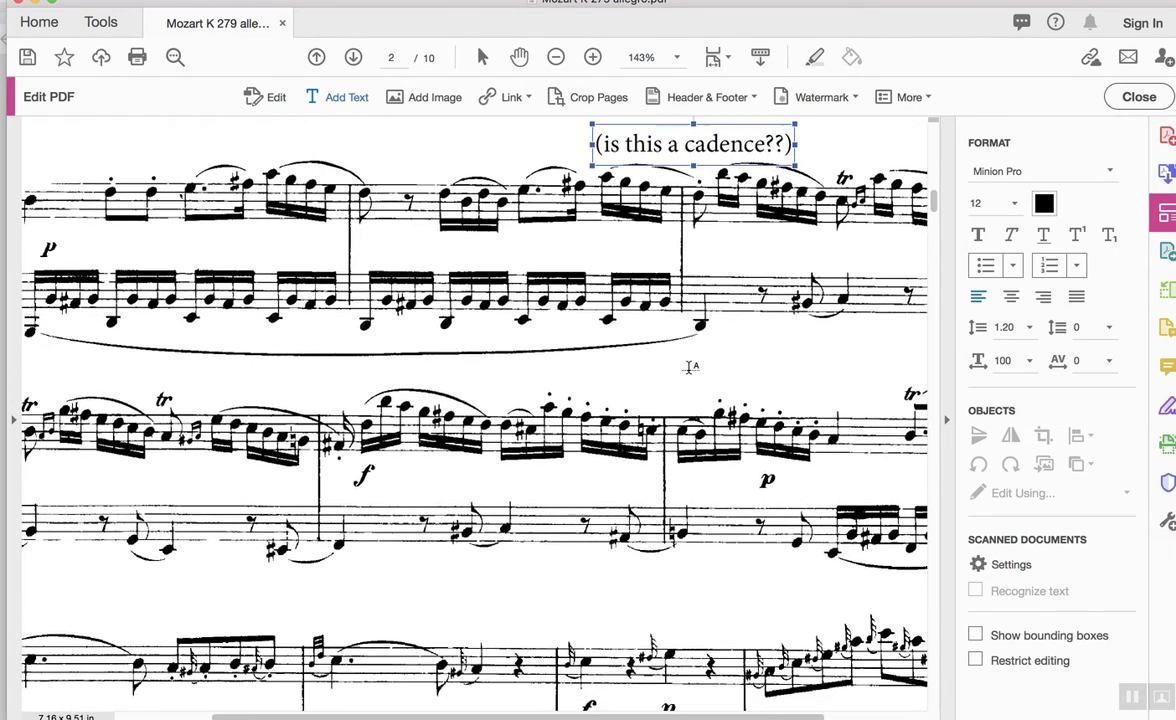
scroll(690, 367, down, 3)
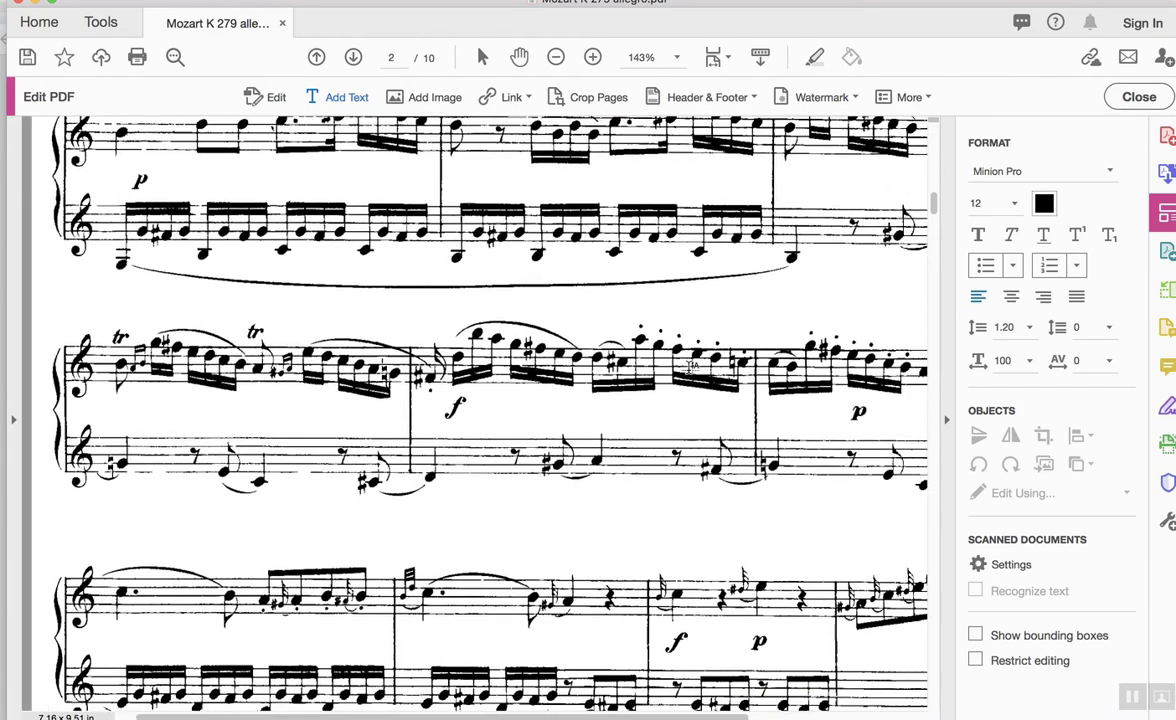
scroll(689, 367, down, 5)
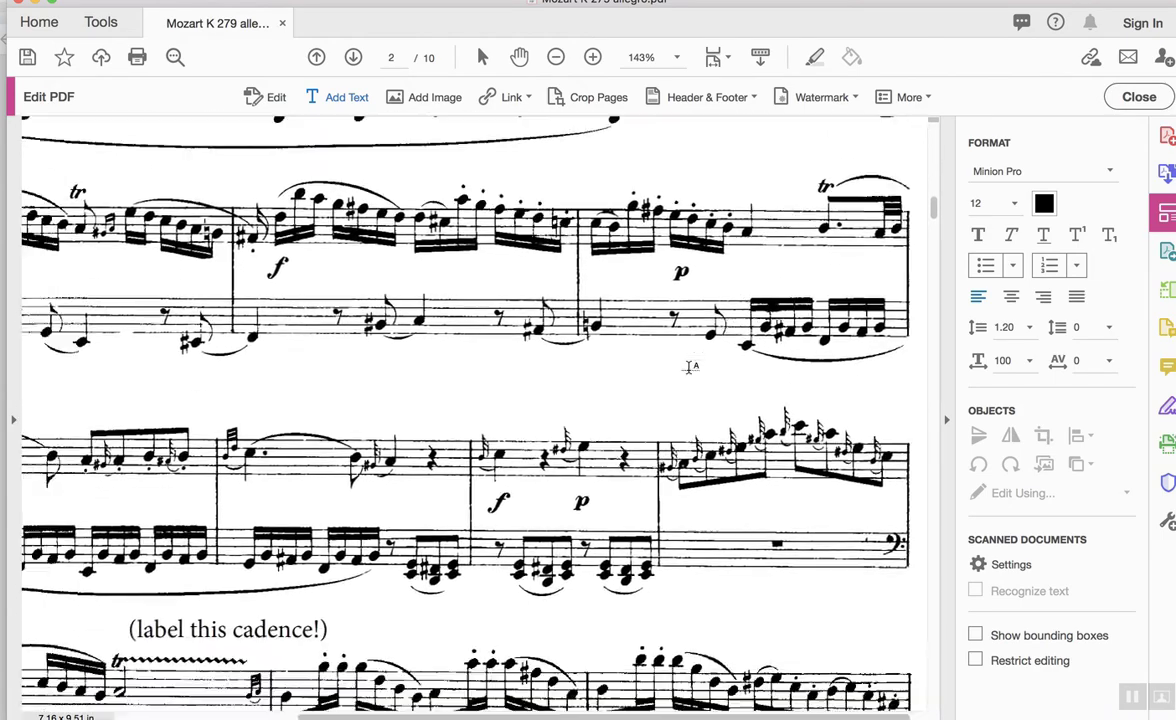
scroll(689, 367, down, 3)
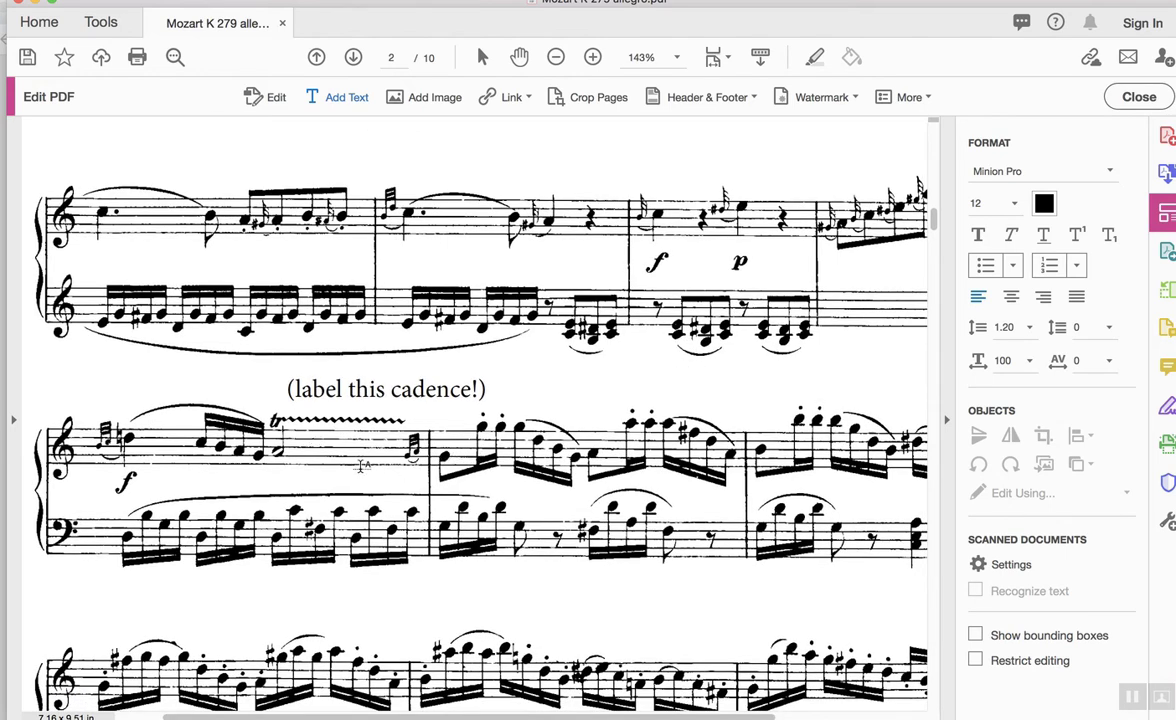
scroll(369, 470, down, 3)
scroll(369, 470, right, 4)
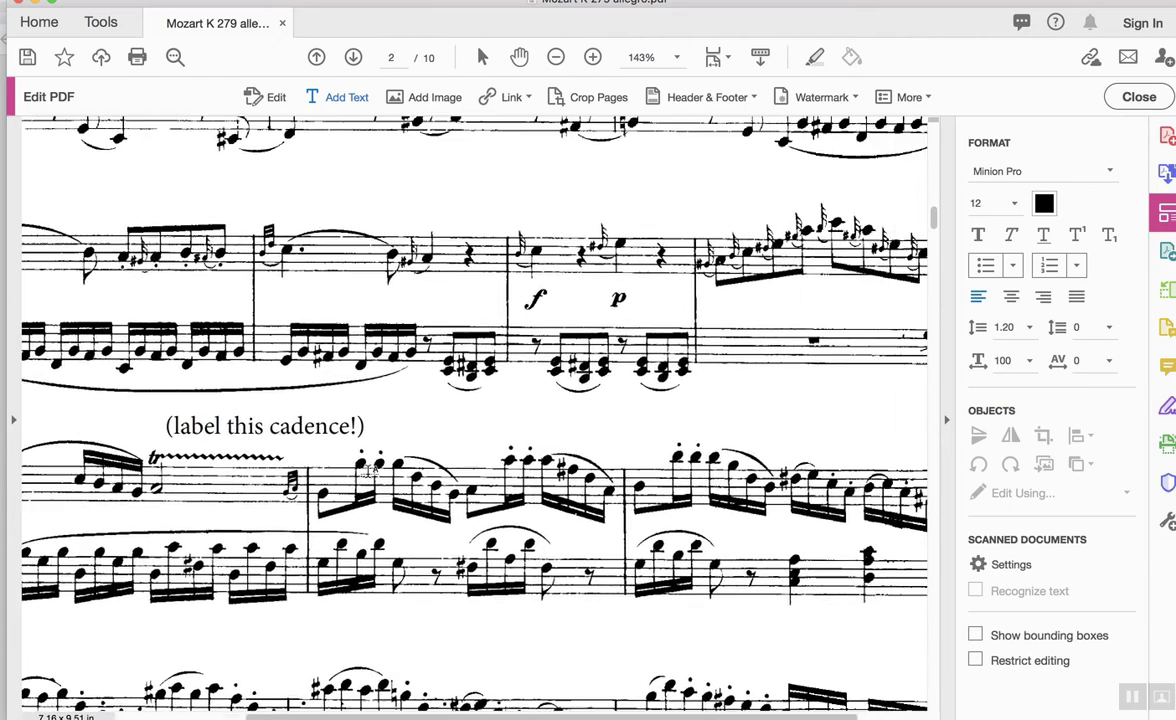
scroll(369, 470, down, 10)
scroll(369, 470, left, 2)
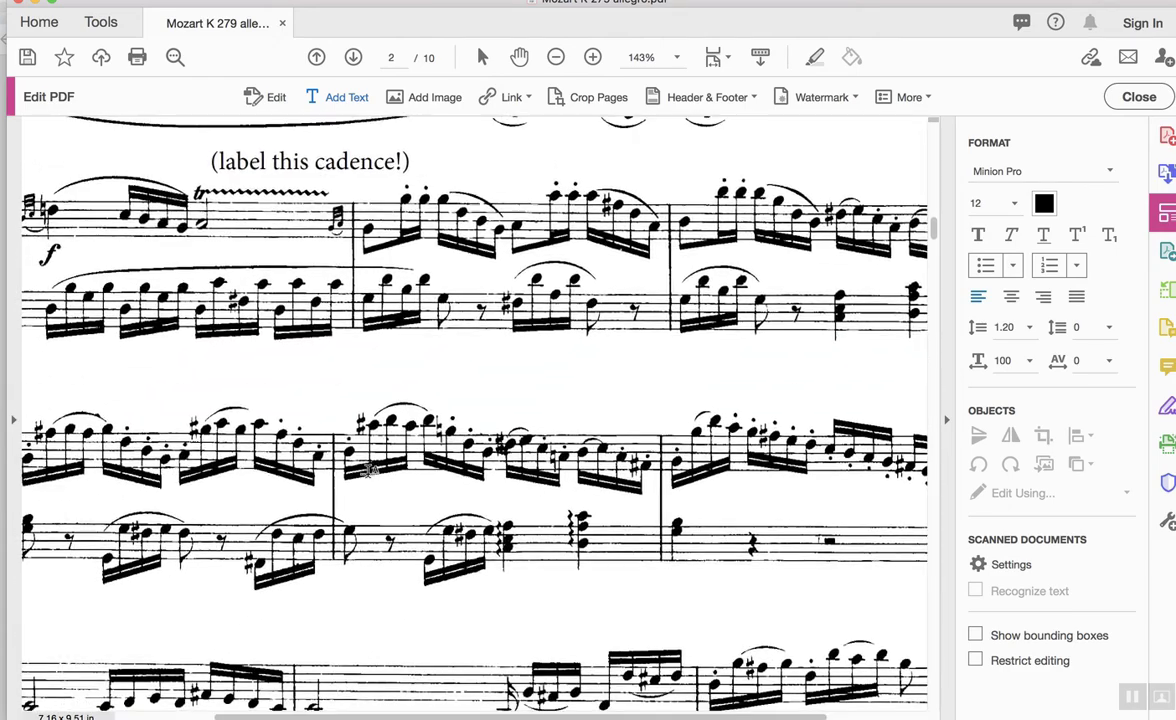
scroll(369, 482, right, 3)
scroll(369, 482, up, 1)
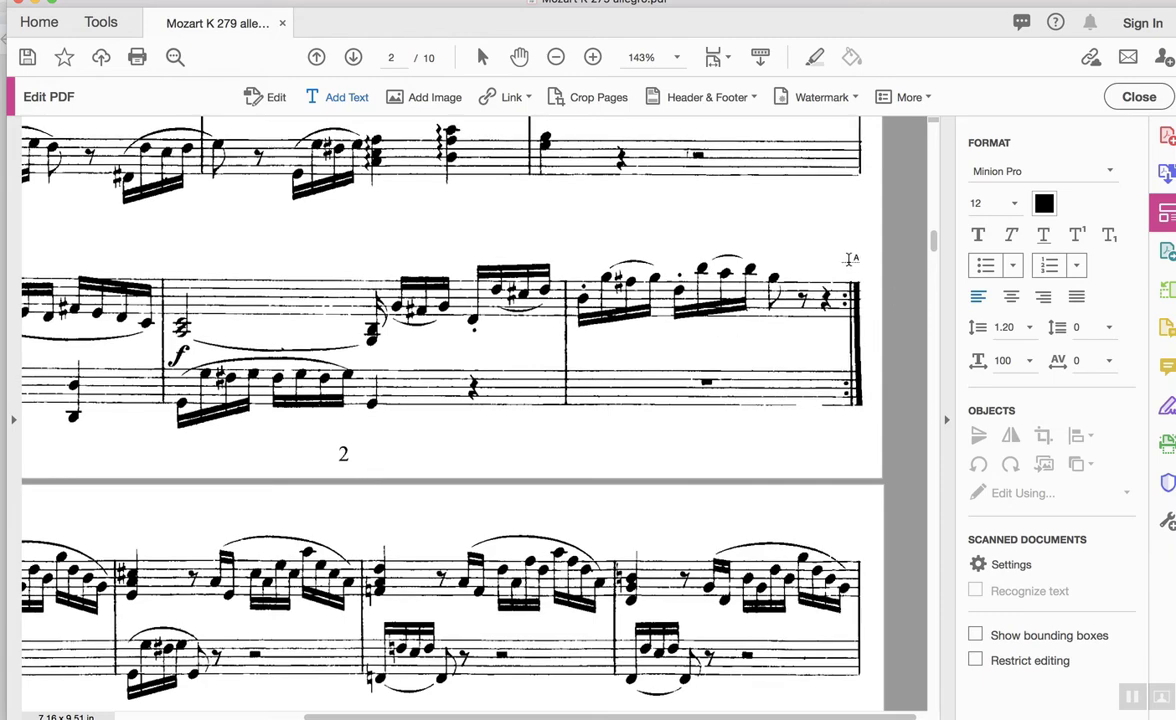
scroll(850, 258, down, 3)
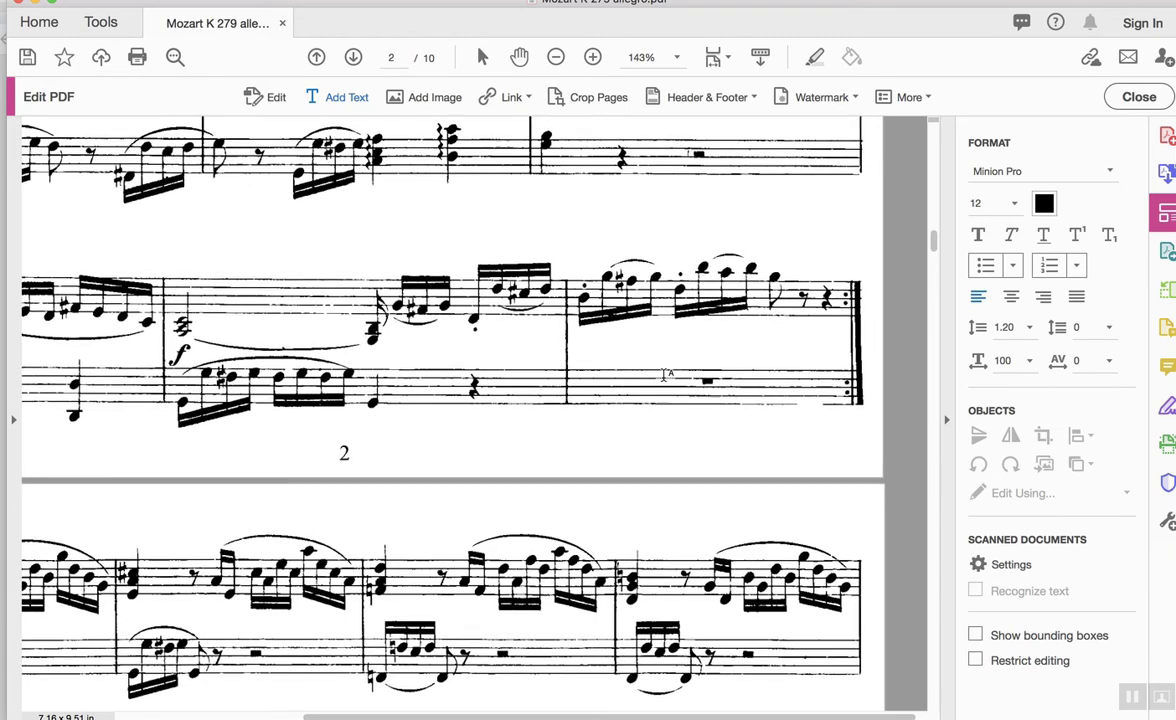
scroll(850, 258, left, 5)
scroll(664, 374, up, 10)
scroll(664, 374, right, 2)
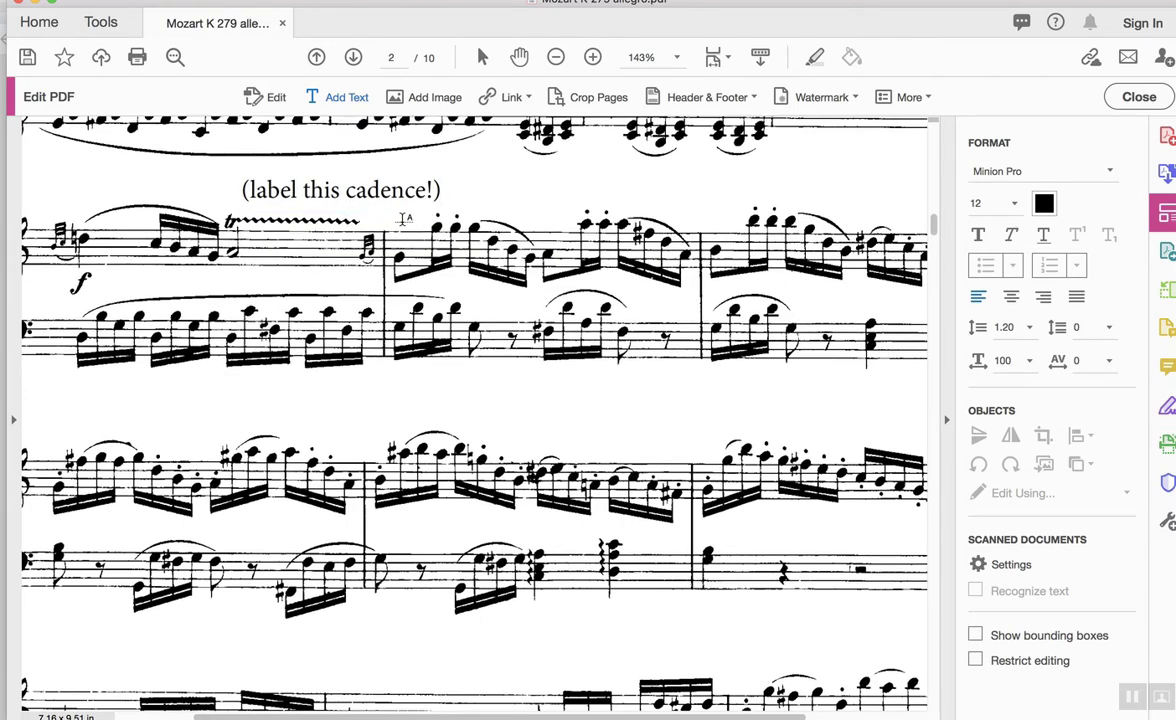
scroll(674, 453, down, 3)
scroll(674, 453, down, 10)
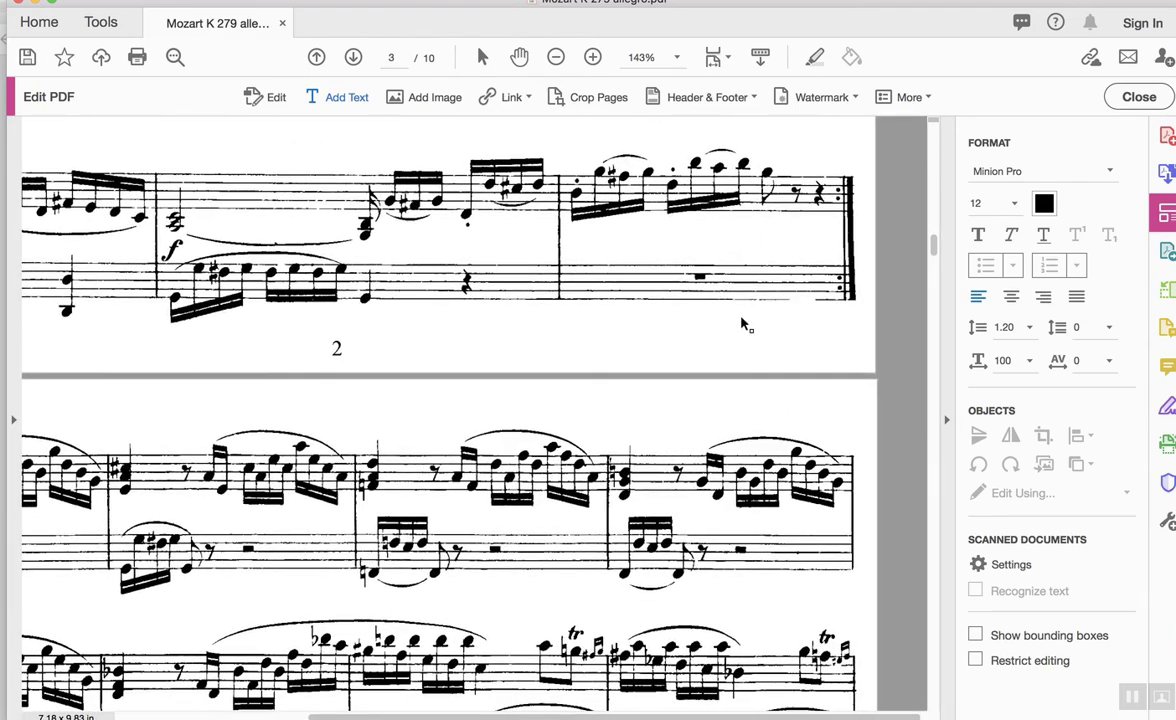
scroll(745, 325, left, 5)
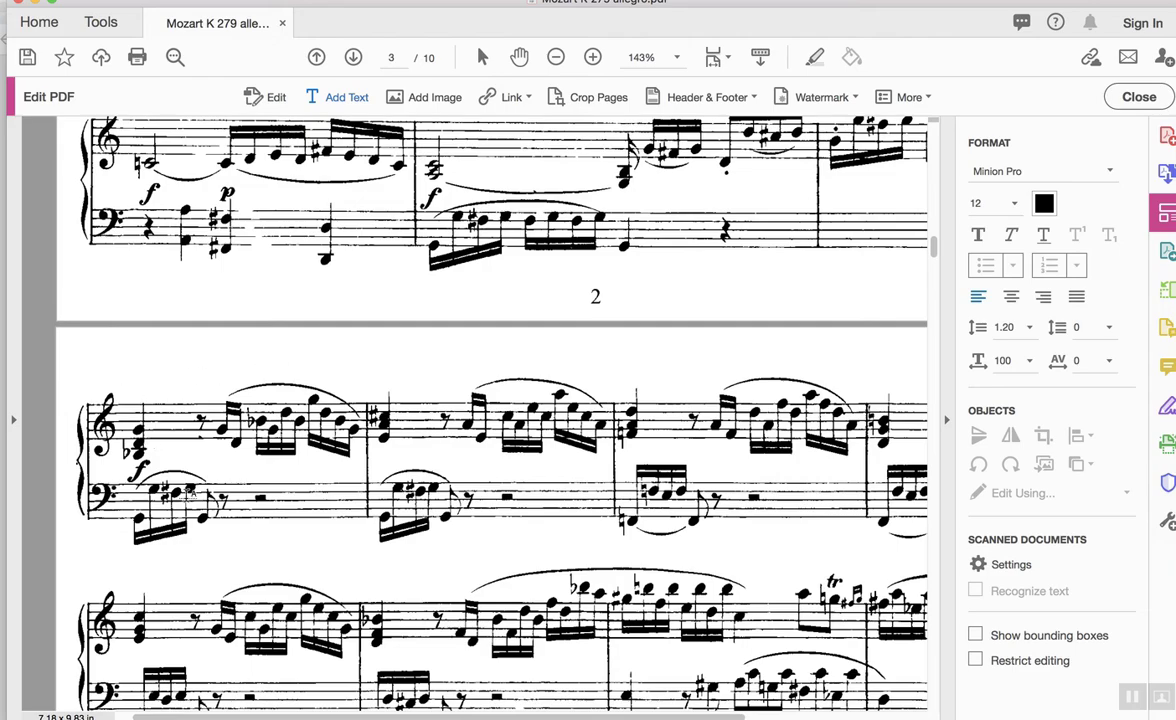
scroll(195, 470, up, 5)
scroll(205, 504, up, 10)
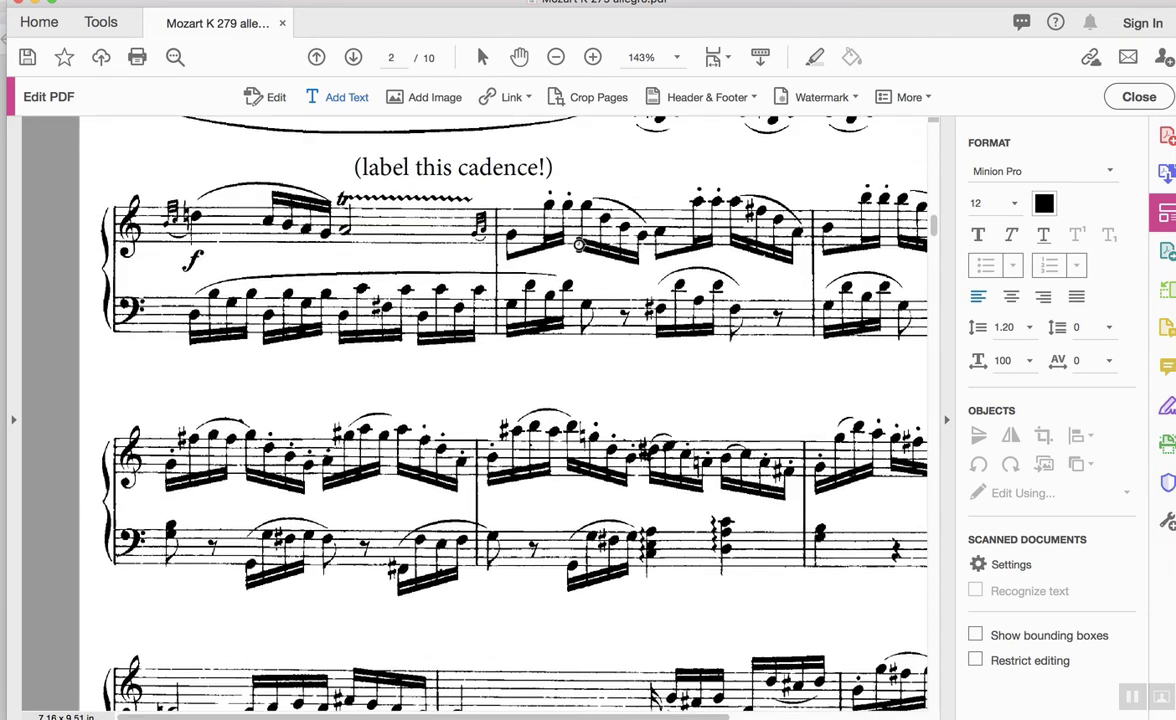
scroll(580, 241, up, 10)
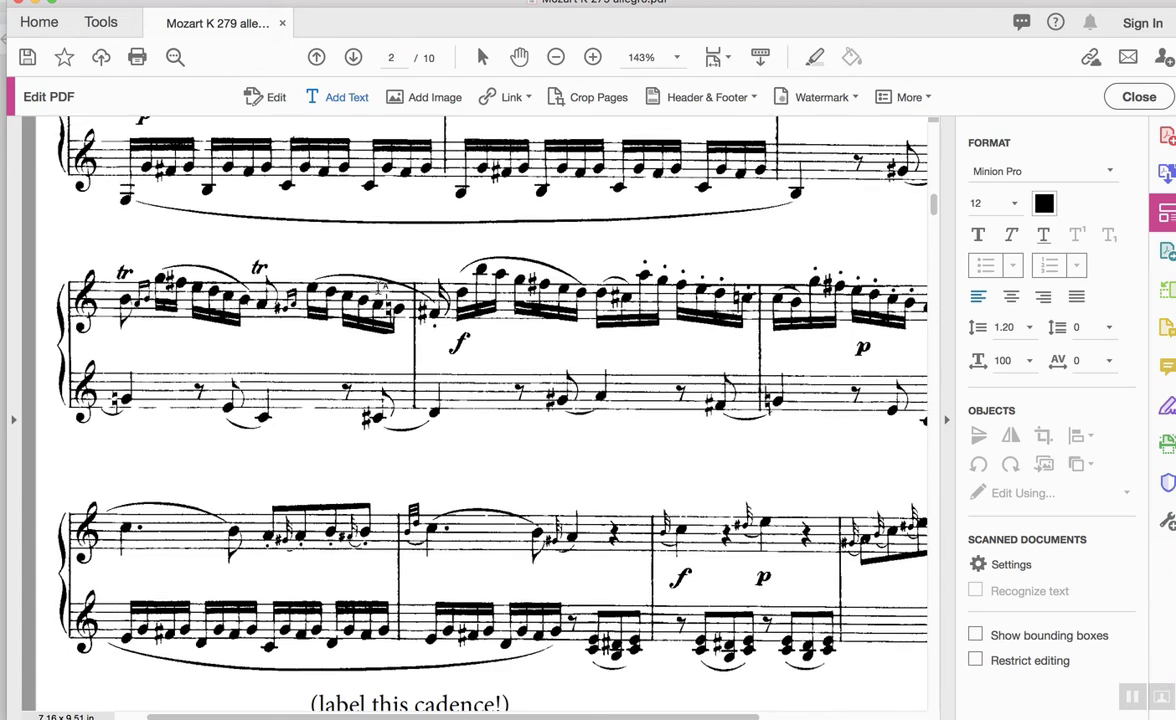
scroll(446, 313, up, 2)
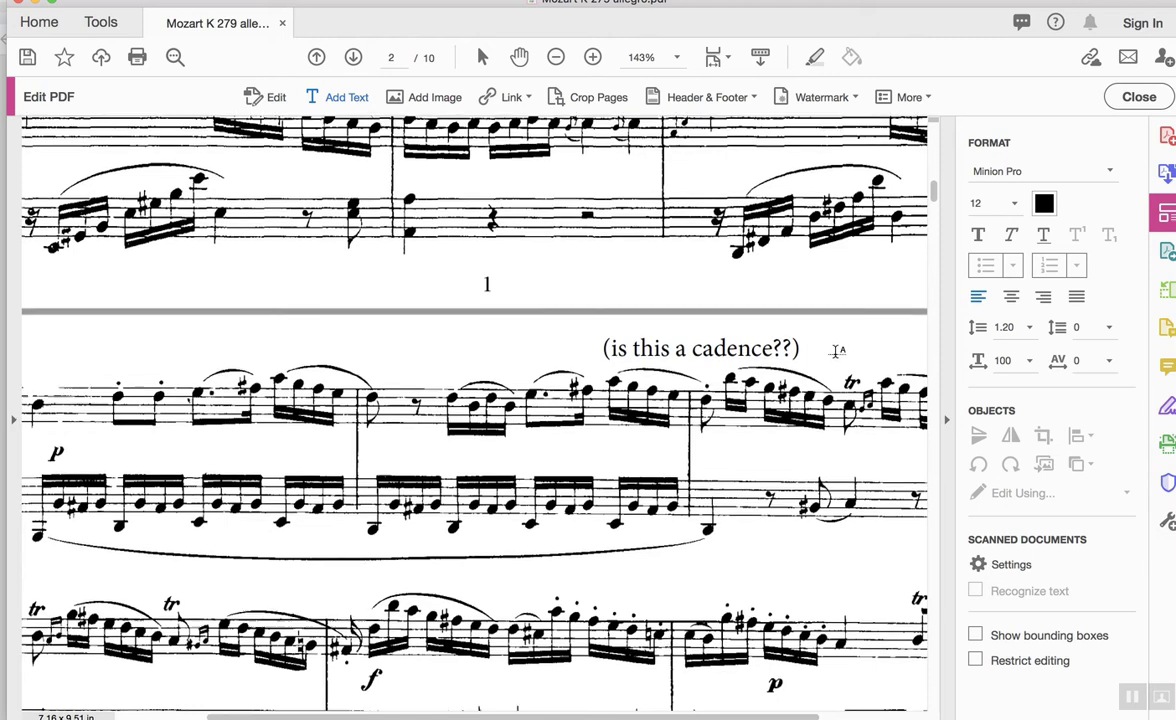
scroll(835, 348, down, 1)
click(811, 335)
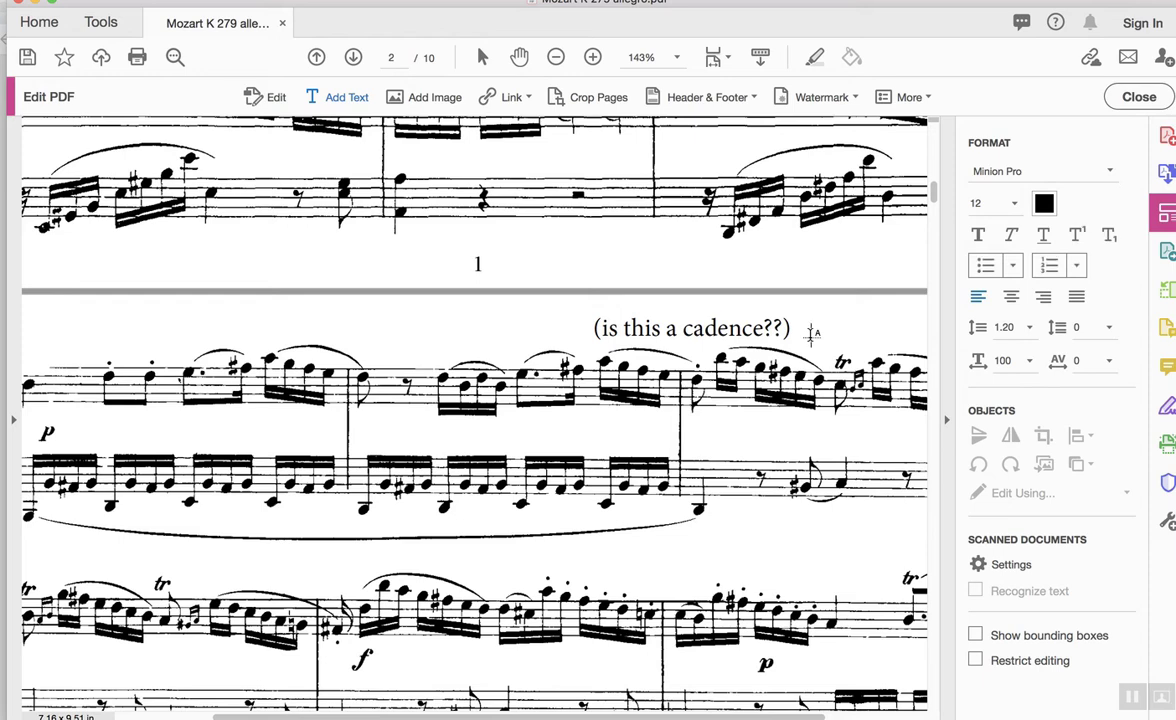
text(STA)
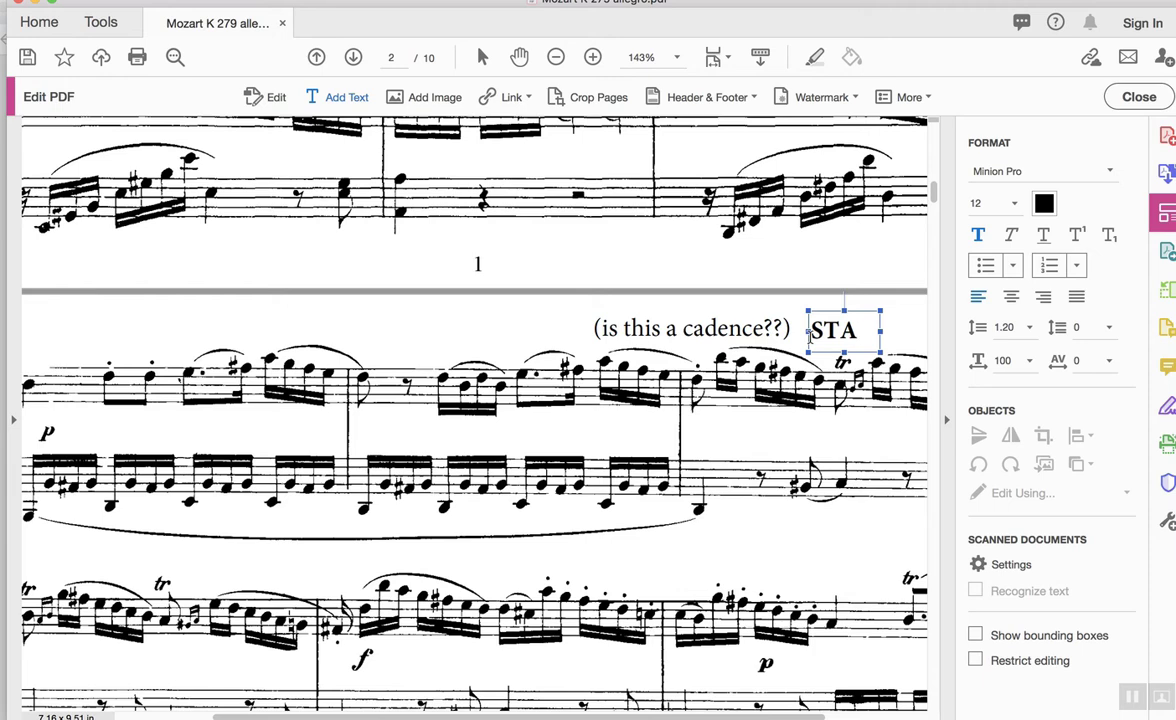
text((?))
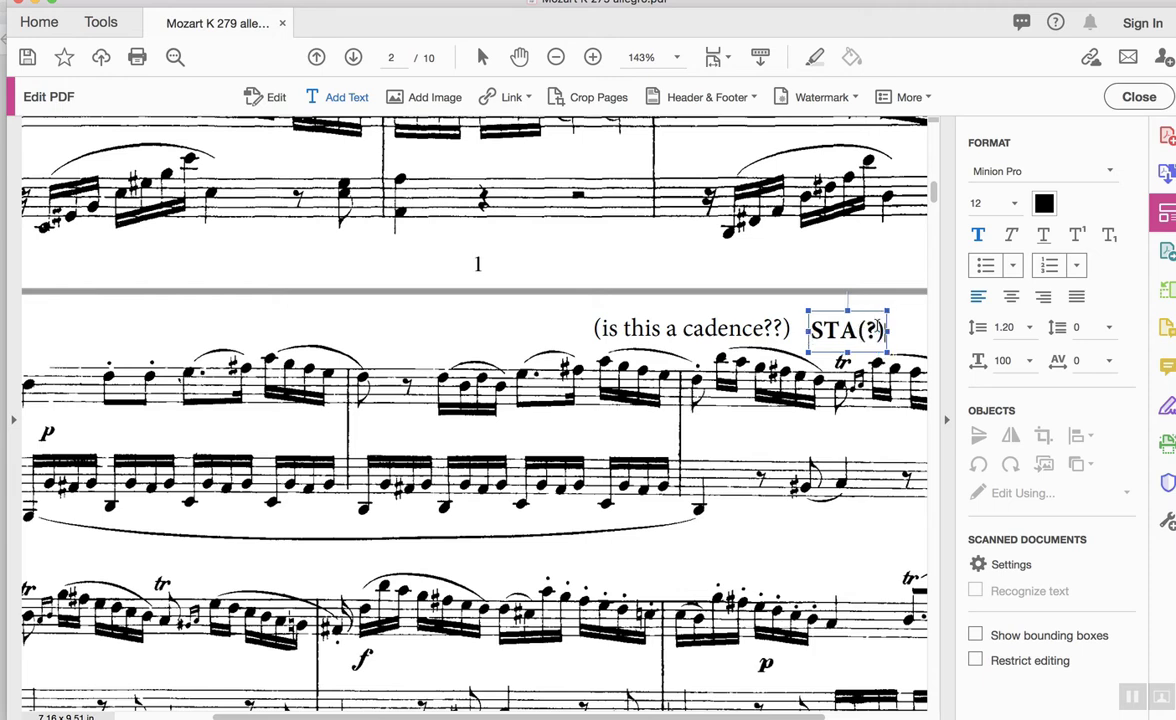
key(BackSpace)
key(BackSpace)
key(BackSpace)
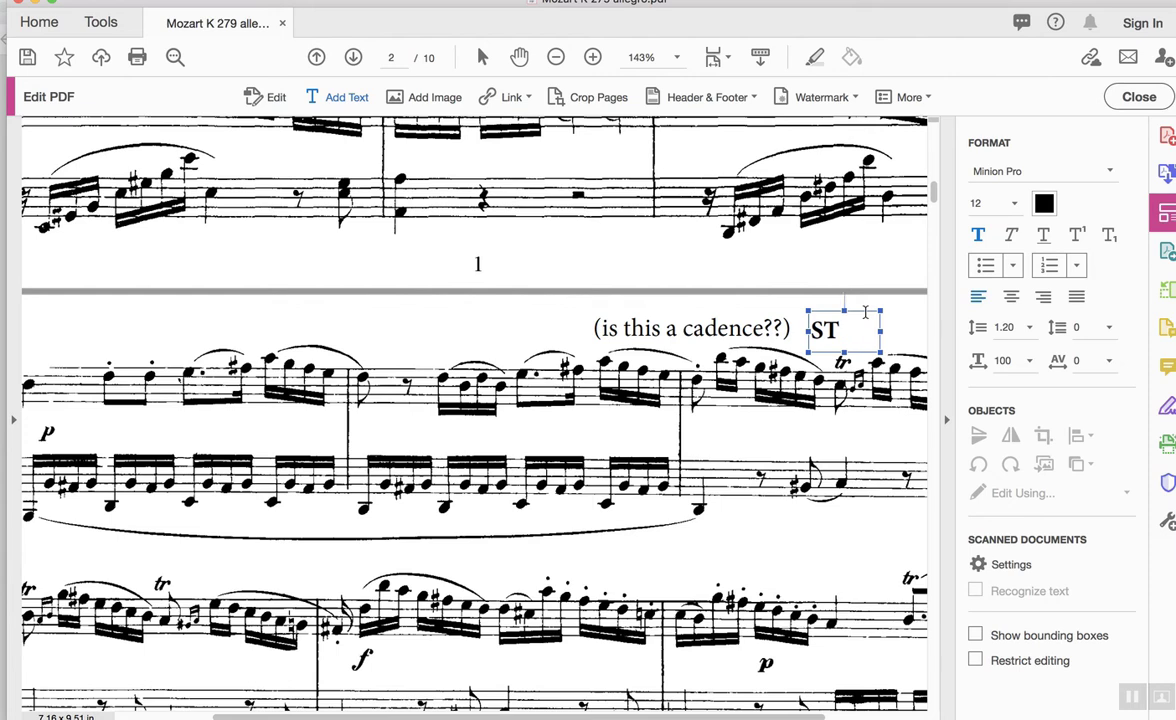
key(BackSpace)
Type 'with a little help from Dr. B...' under Mozart's name on page 1.
scroll(486, 460, up, 10)
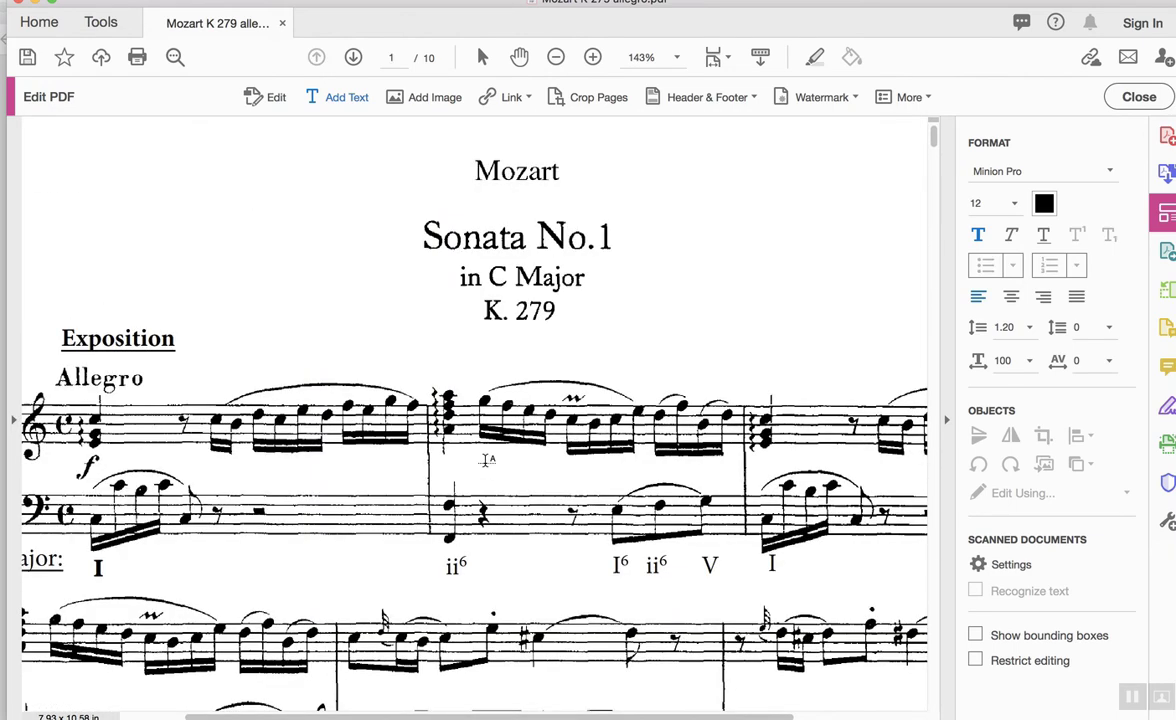
scroll(486, 460, right, 2)
scroll(486, 460, right, 3)
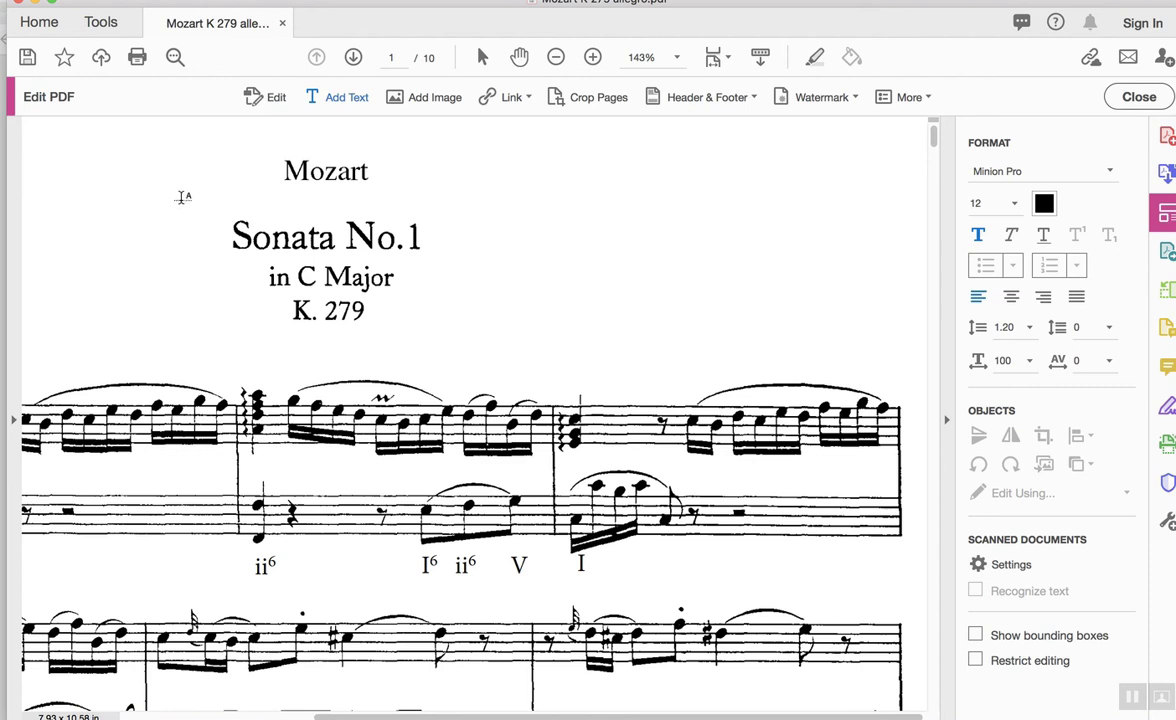
click(185, 197)
text(wi)
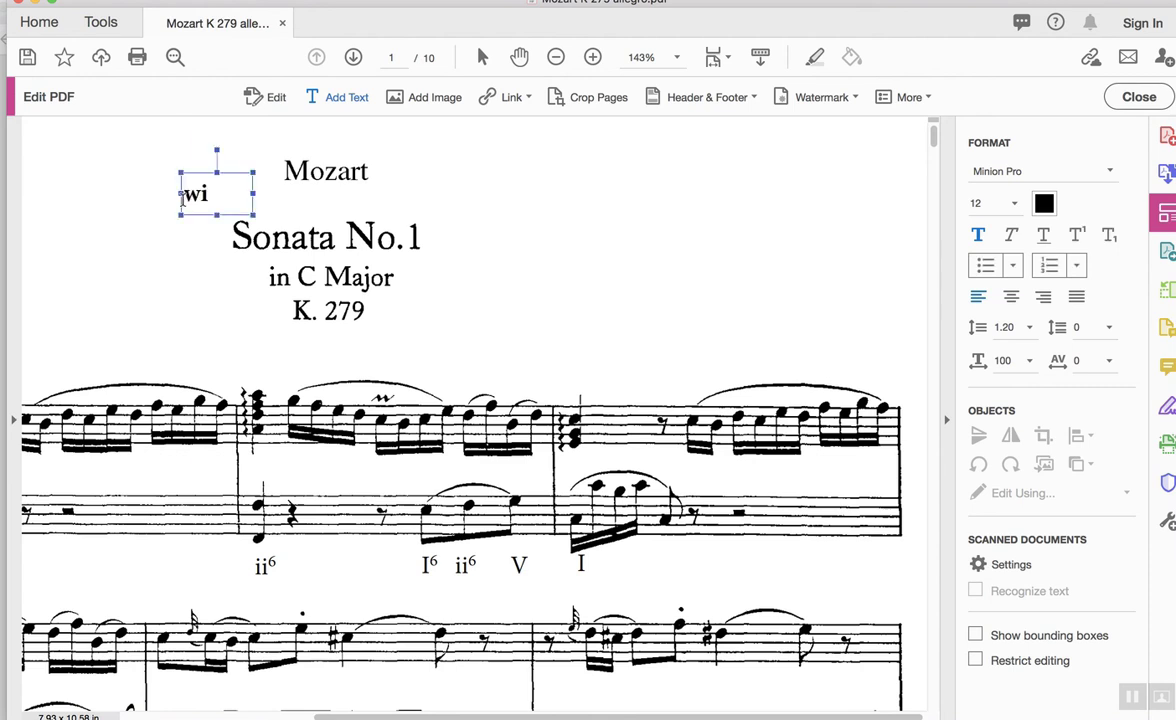
text(th a little)
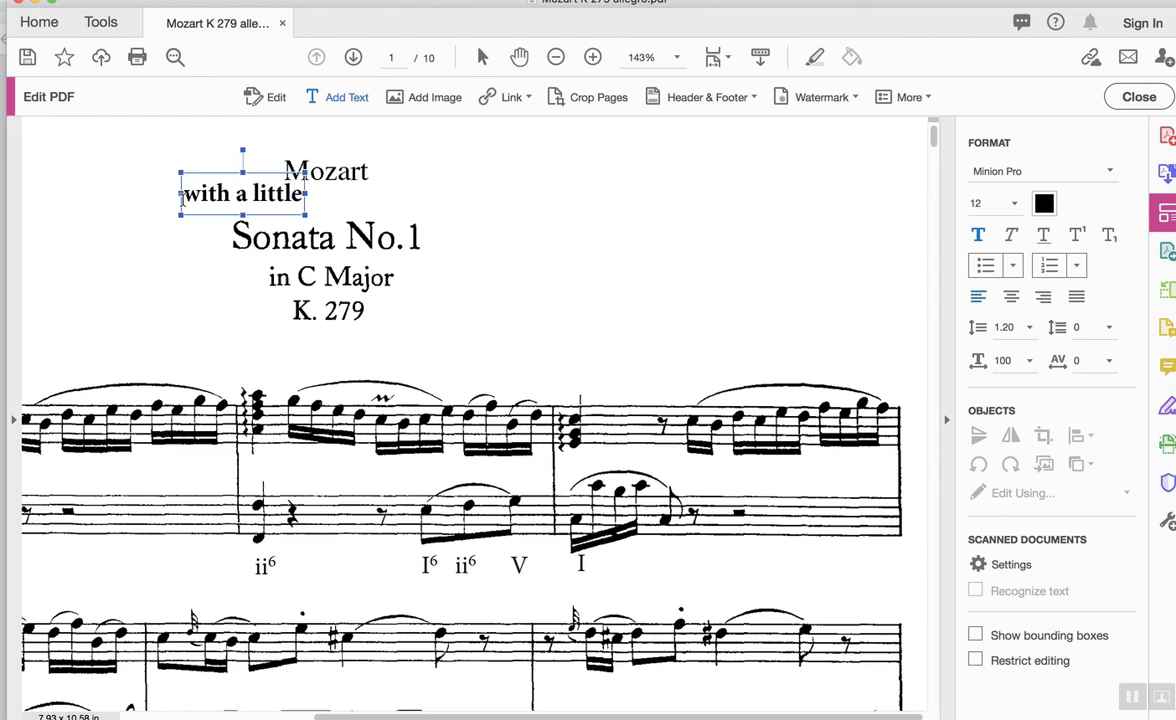
text( help from Dr. B)
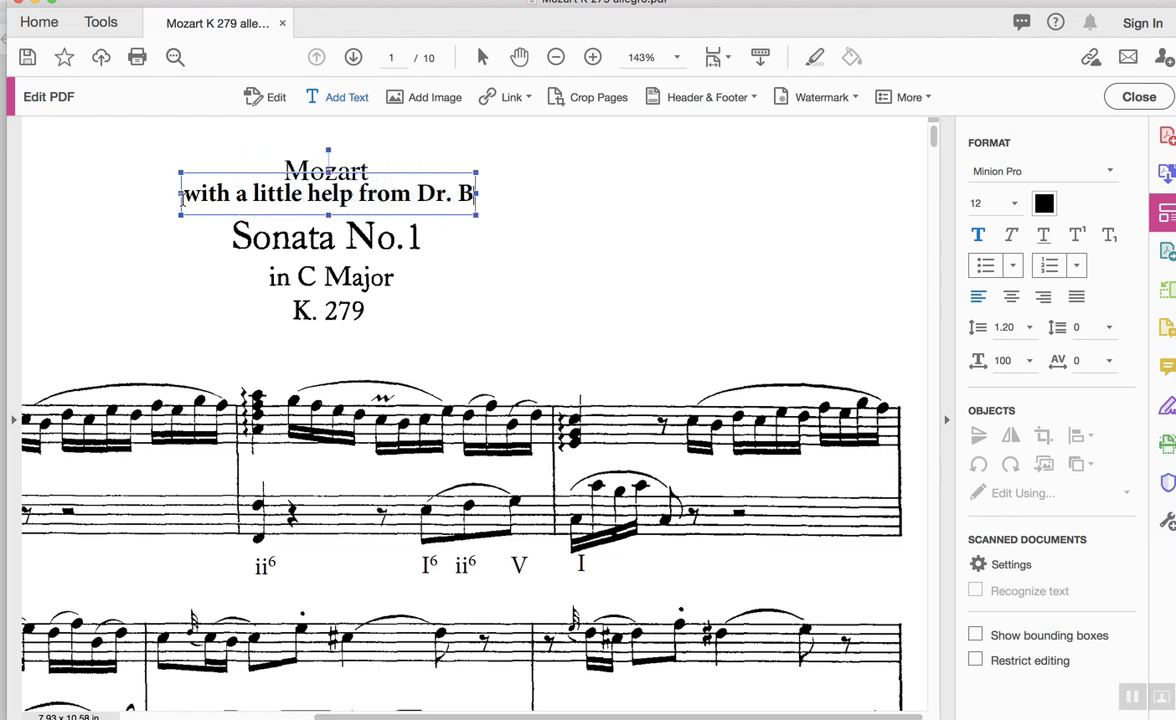
text(...)
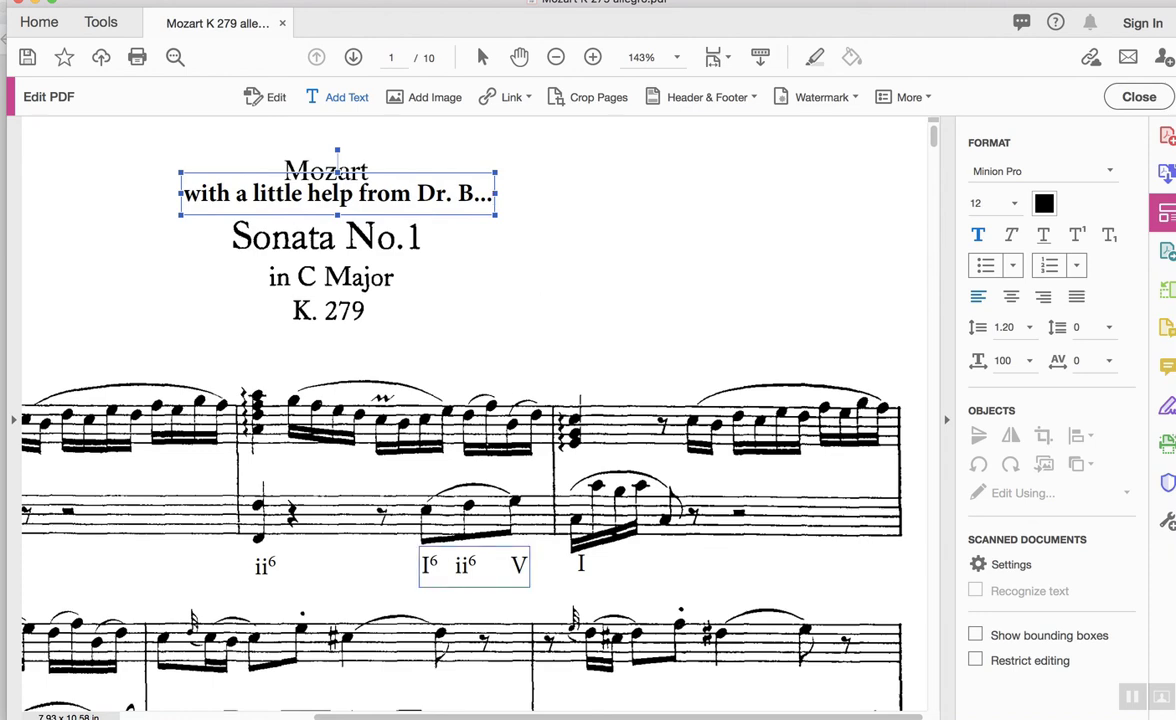
Launch Snagit from the Dock to show its SnagitTutorialImage welcome picture.
mouse_move(509, 700)
click(1022, 697)
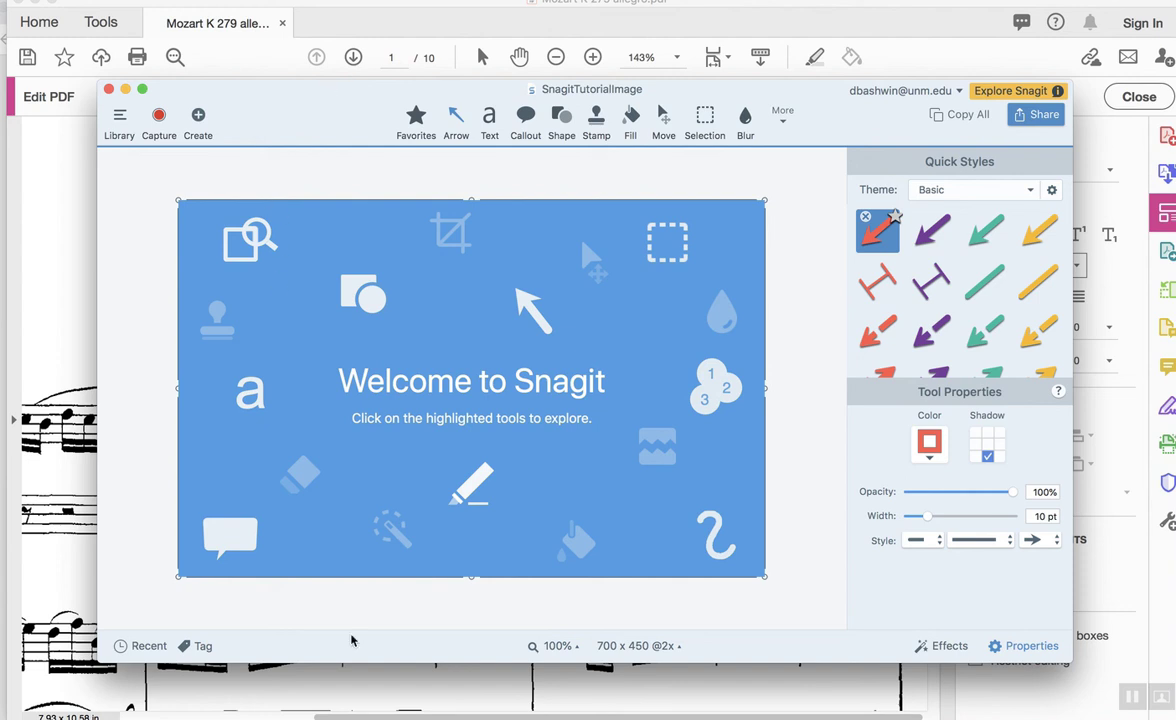
mouse_move(339, 716)
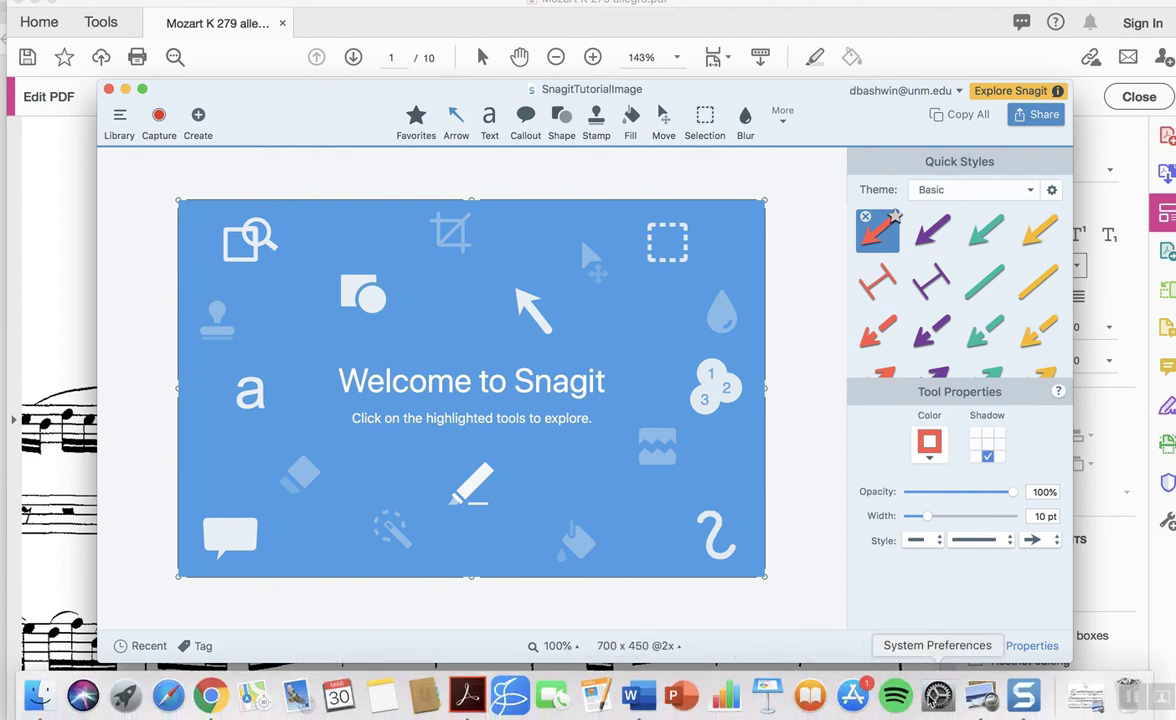